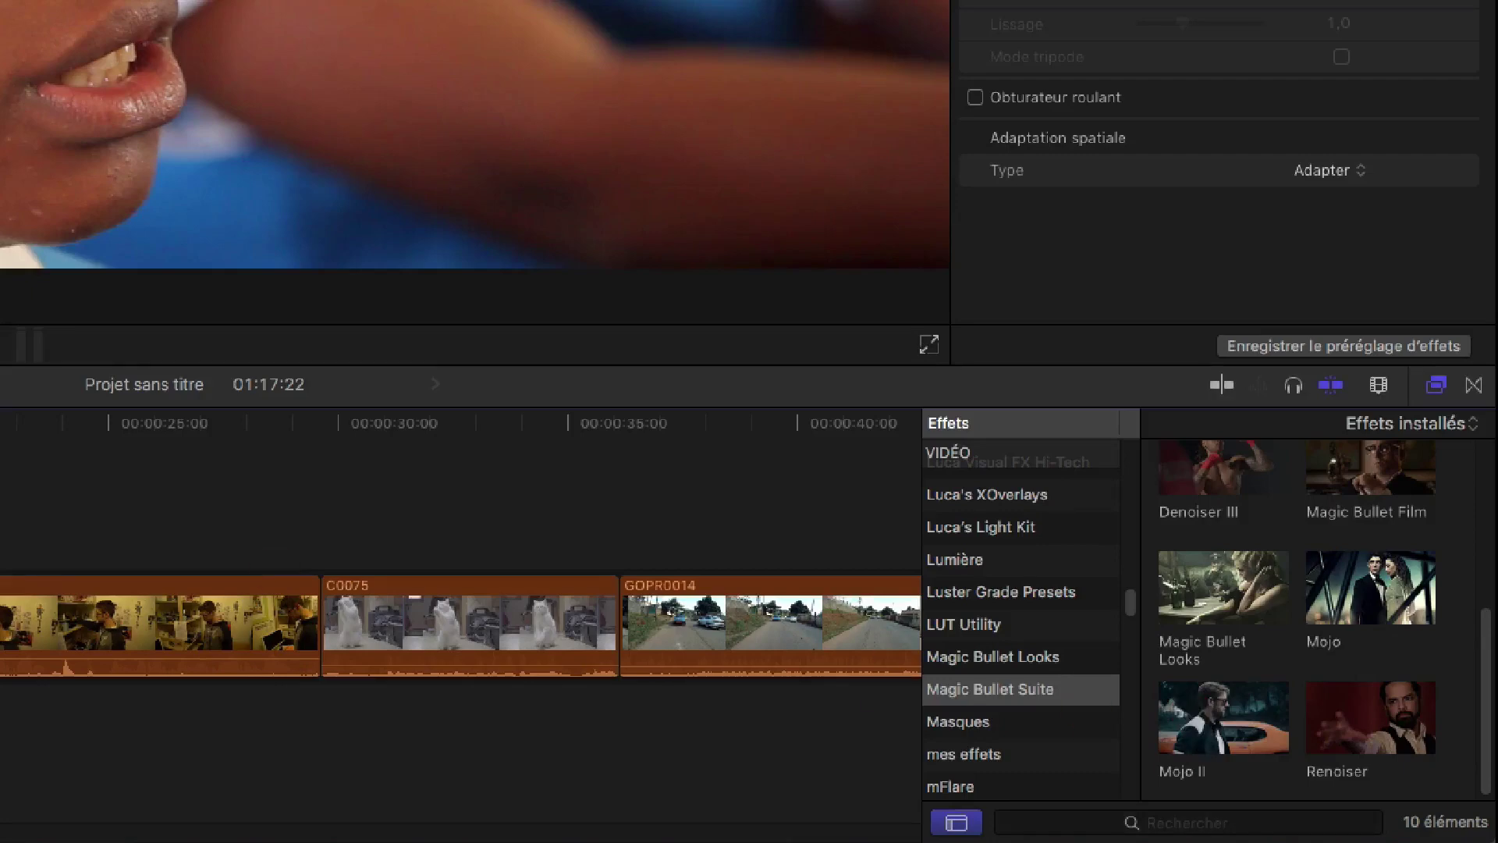
- Apply the Mojo II effect from Magic Bullet Suite to the first clip, MVI_9913, in the timeline
{"action": "left_click_drag", "start_coordinate": [1264, 770], "coordinate": [0, 529]}
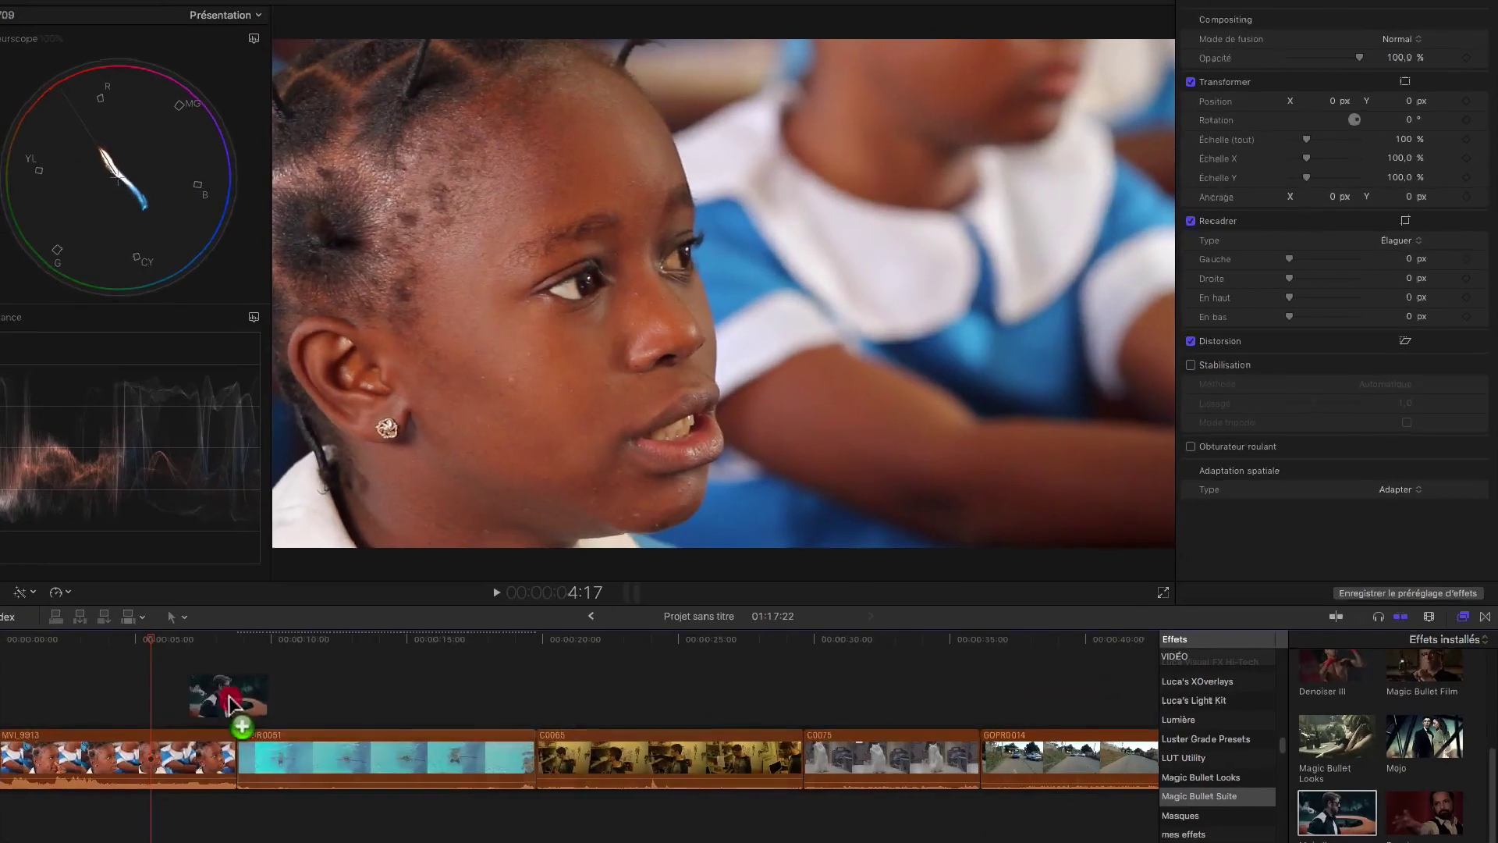
{"action": "left_click_drag", "start_coordinate": [229, 703], "coordinate": [84, 767]}
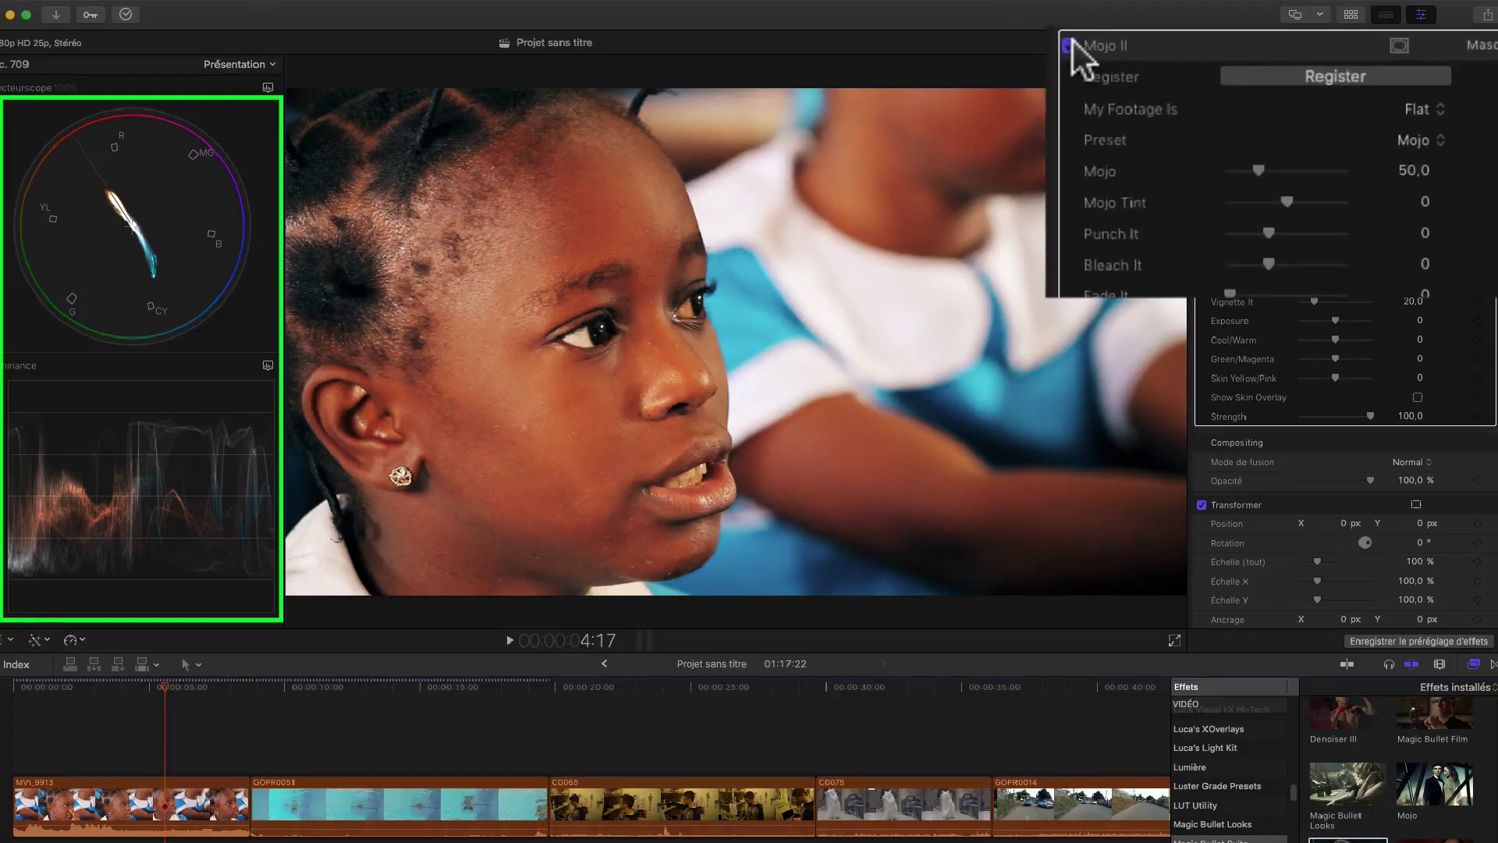
- Switch the Mojo II effect off and on to compare the clip before and after, leaving it enabled
{"action": "left_click", "coordinate": [1203, 91]}
{"action": "left_click", "coordinate": [1202, 91]}
{"action": "left_click", "coordinate": [1203, 91]}
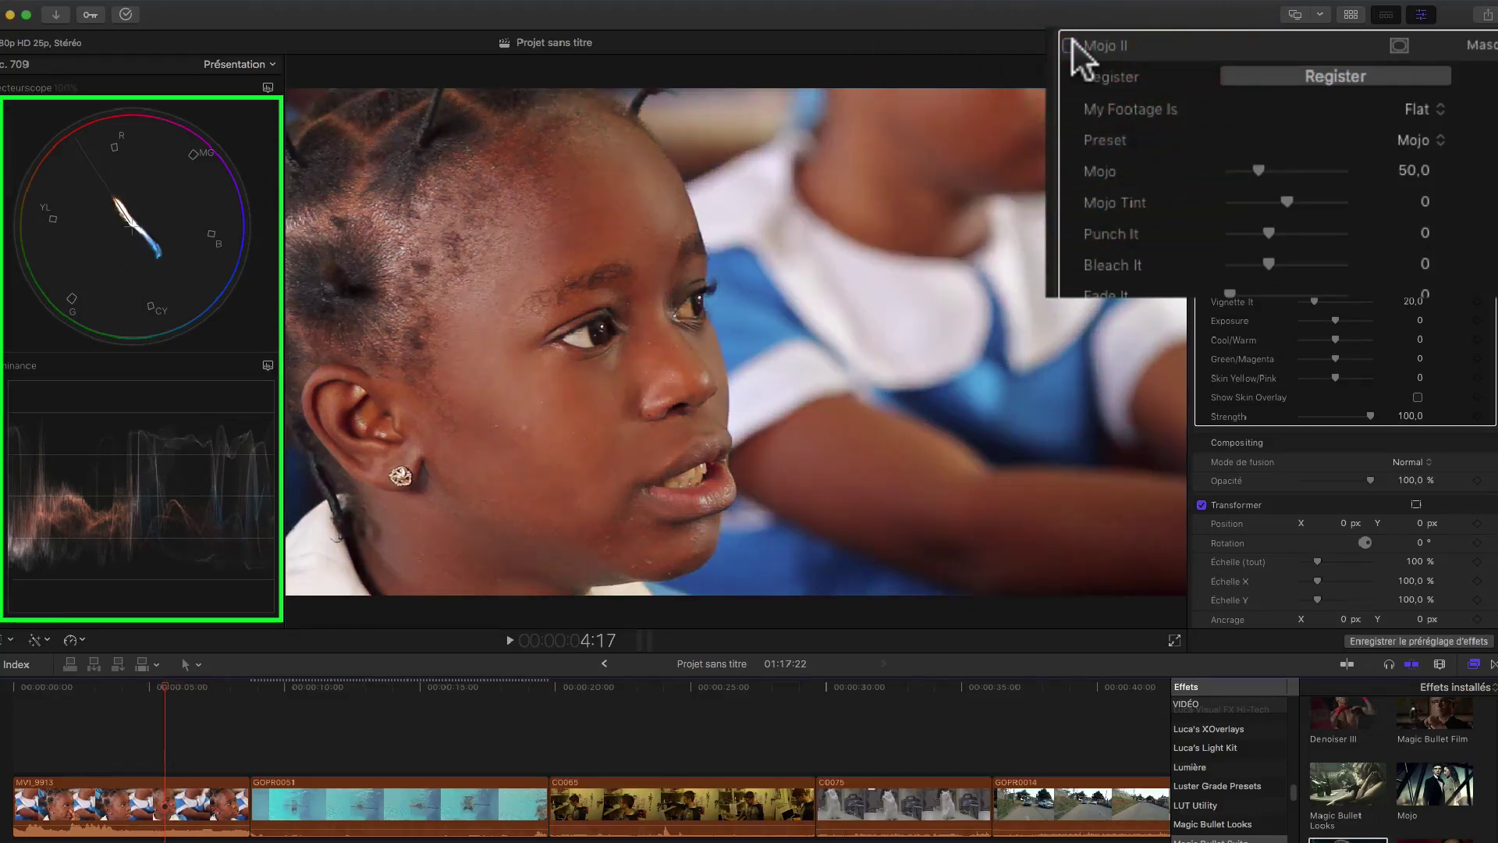
{"action": "left_click", "coordinate": [1069, 46]}
{"action": "left_click", "coordinate": [1072, 49]}
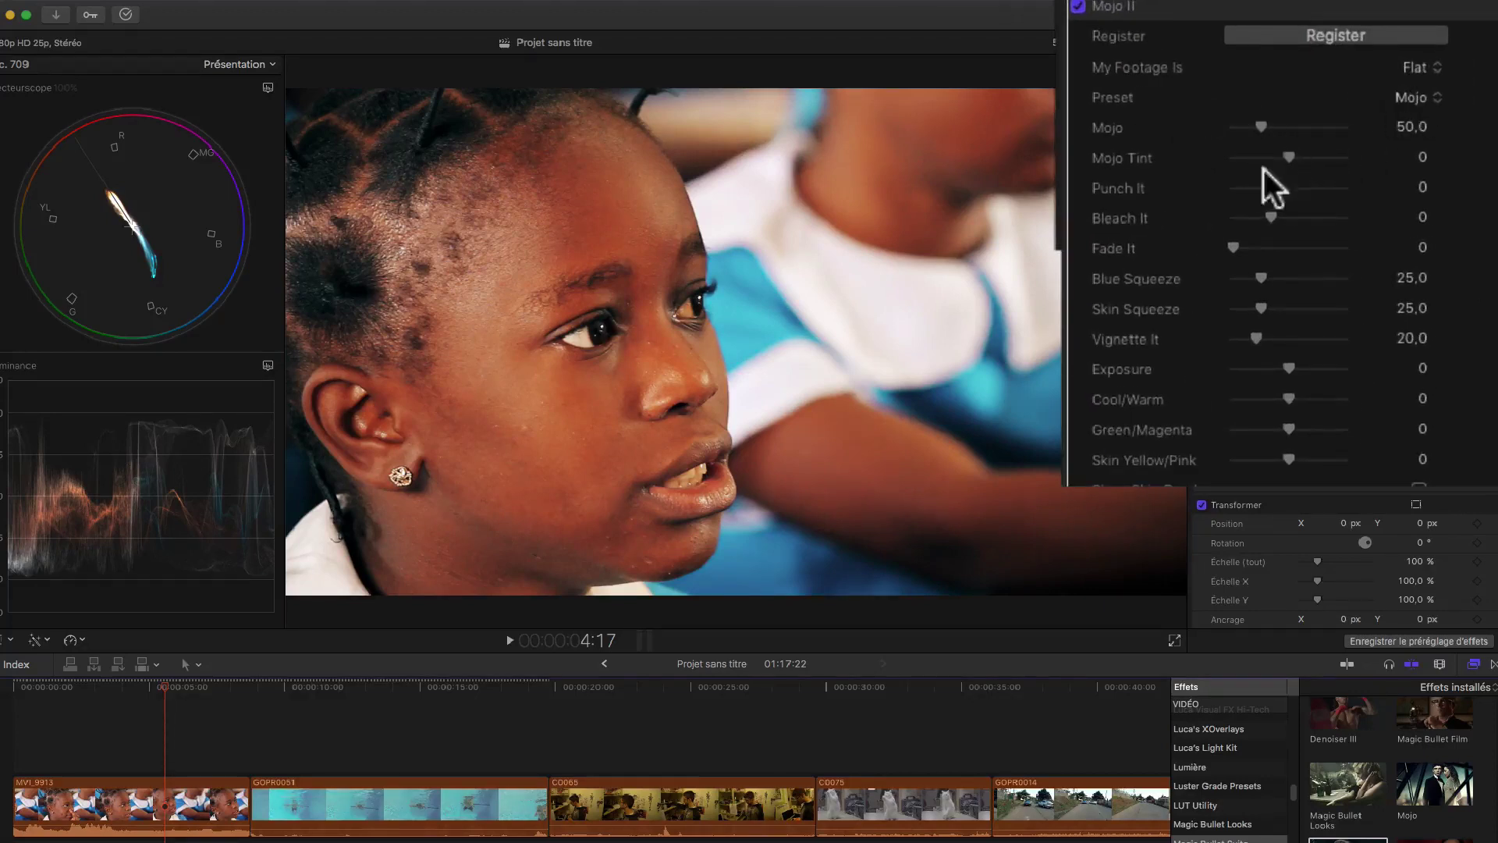
- Try the Mojo II presets Light, Mucho, Zero, Optimus, Fluorescent, Machines and Caravan one after another on the clip
{"action": "left_click", "coordinate": [1424, 95]}
{"action": "left_click", "coordinate": [1429, 110]}
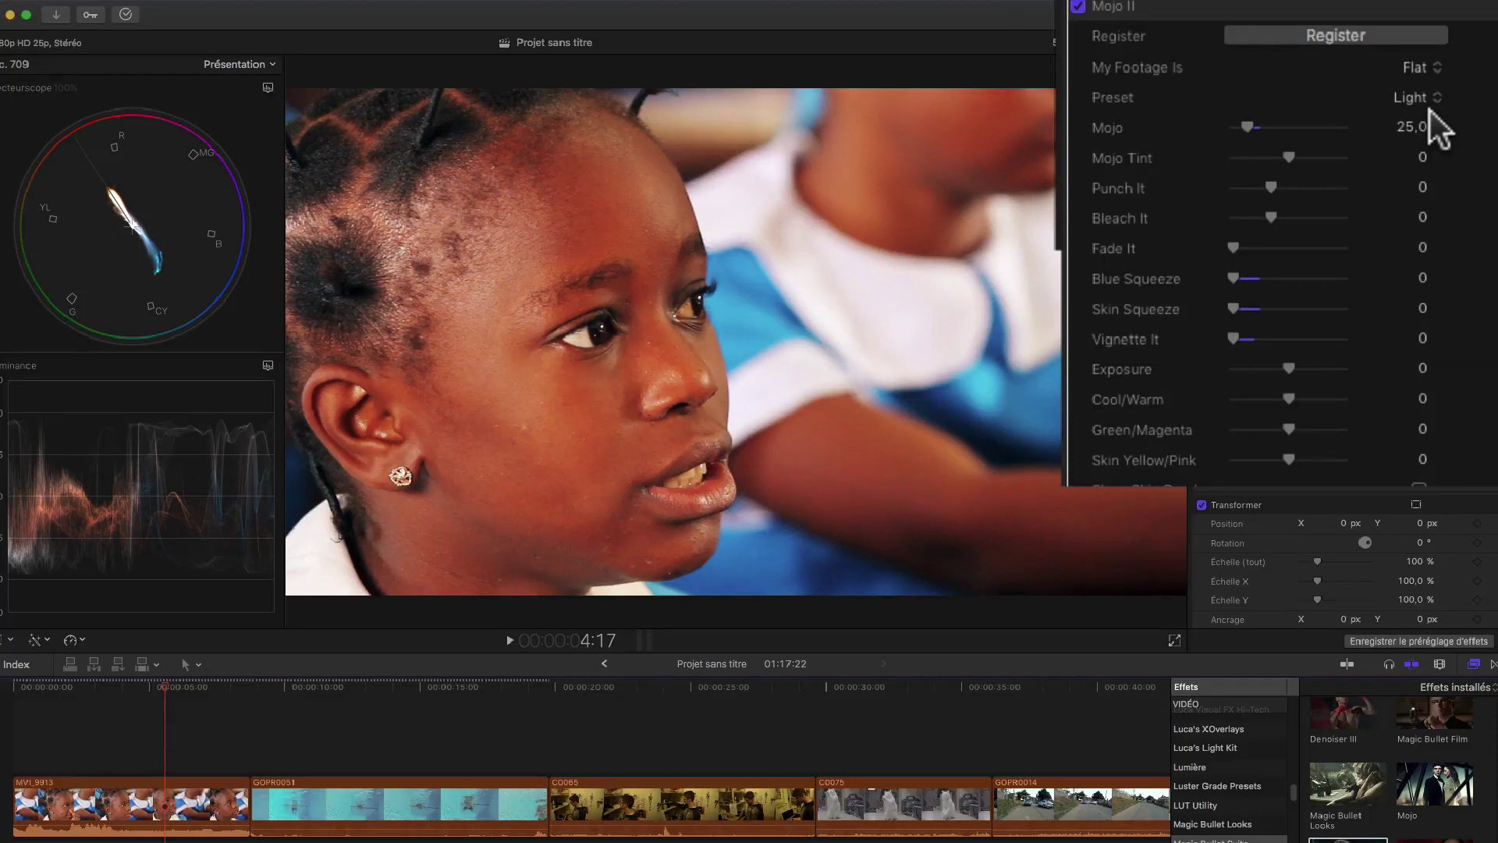
{"action": "left_click", "coordinate": [1430, 92]}
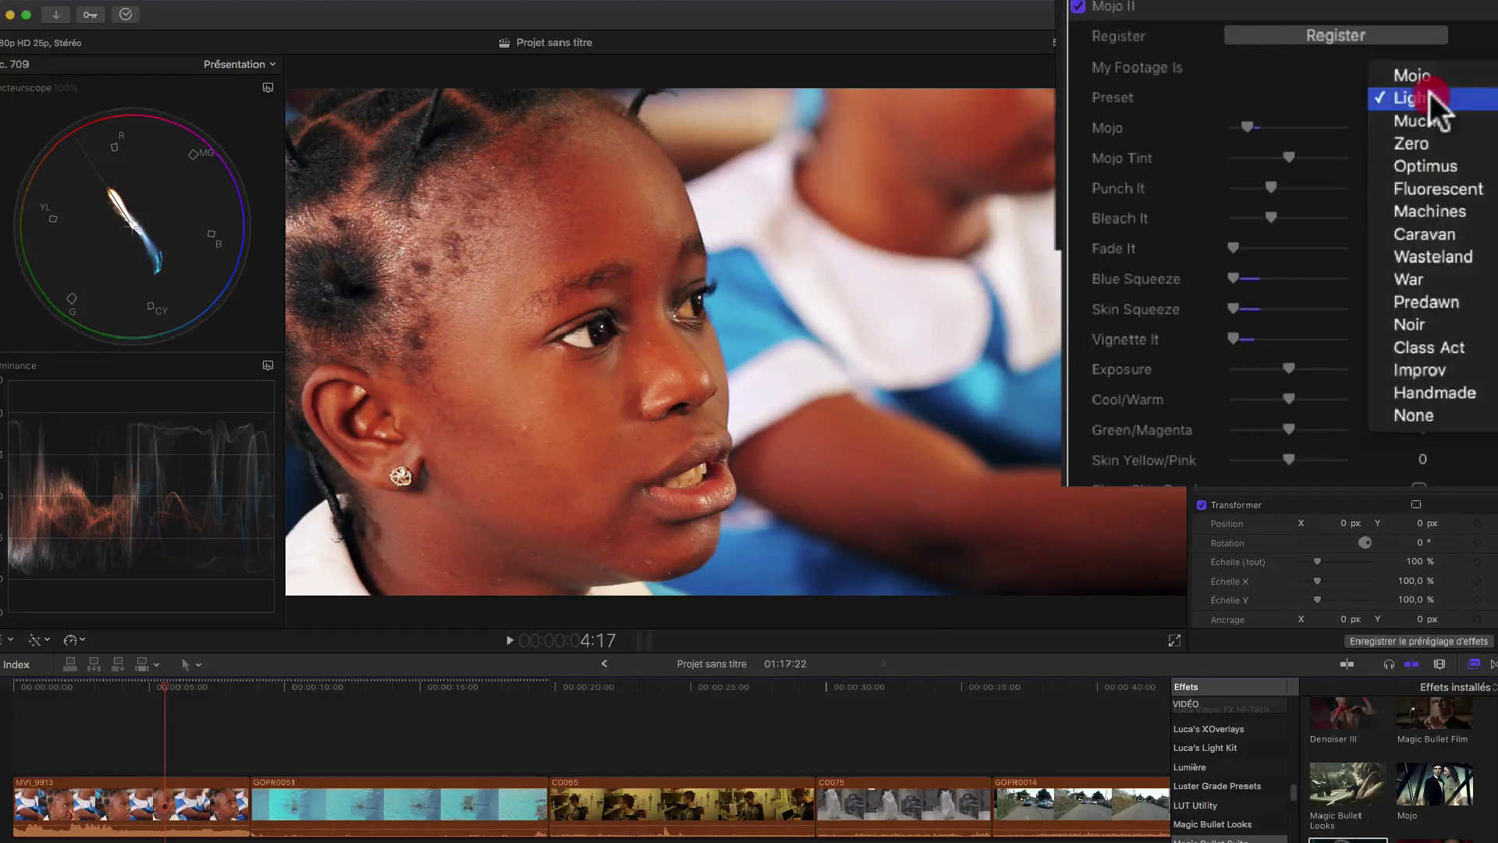
{"action": "left_click", "coordinate": [1429, 114]}
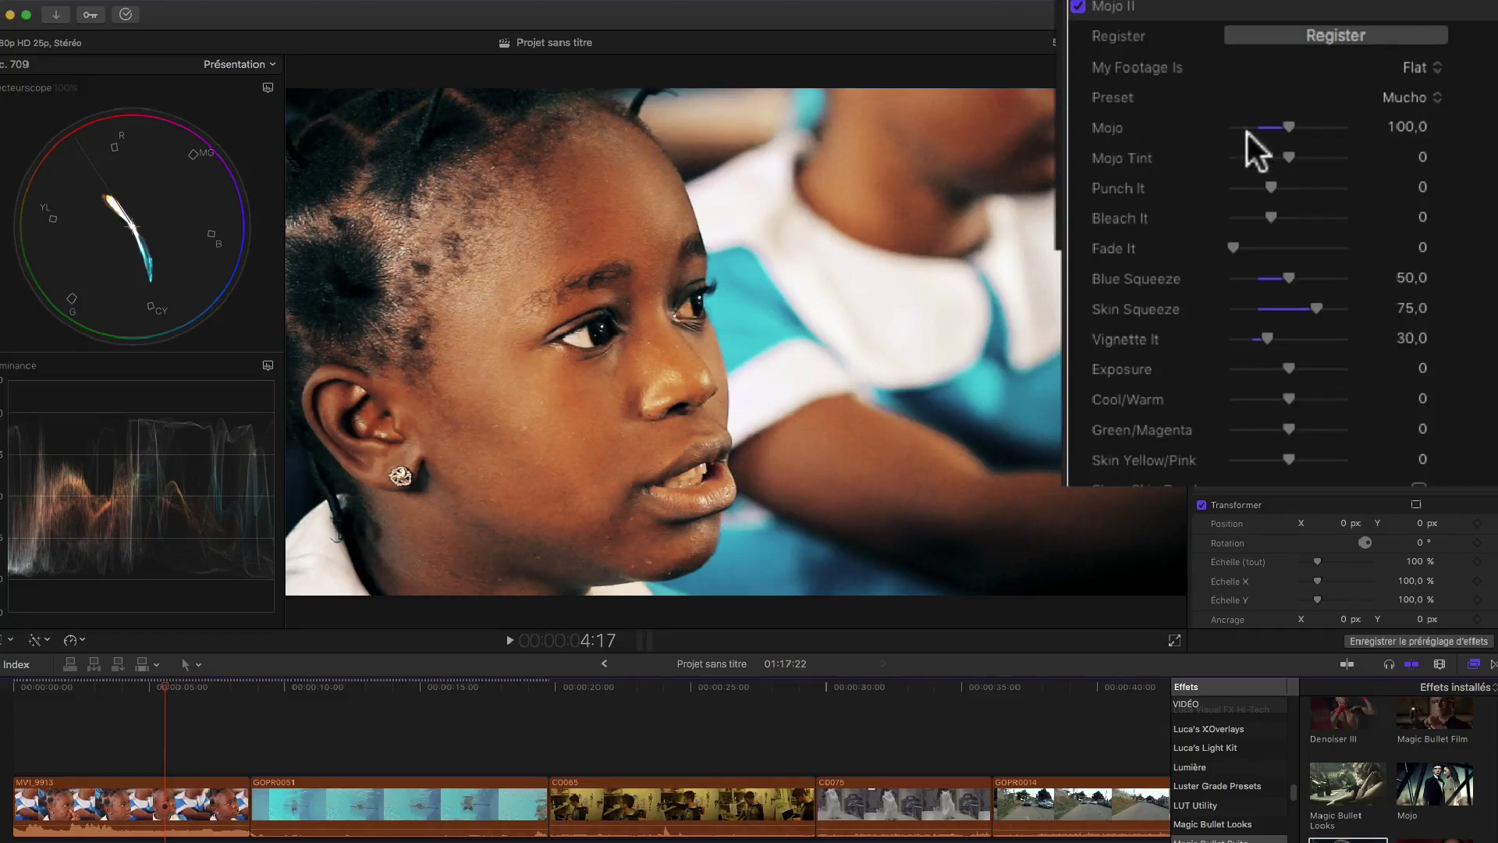
{"action": "left_click", "coordinate": [1409, 97]}
{"action": "left_click", "coordinate": [1411, 111]}
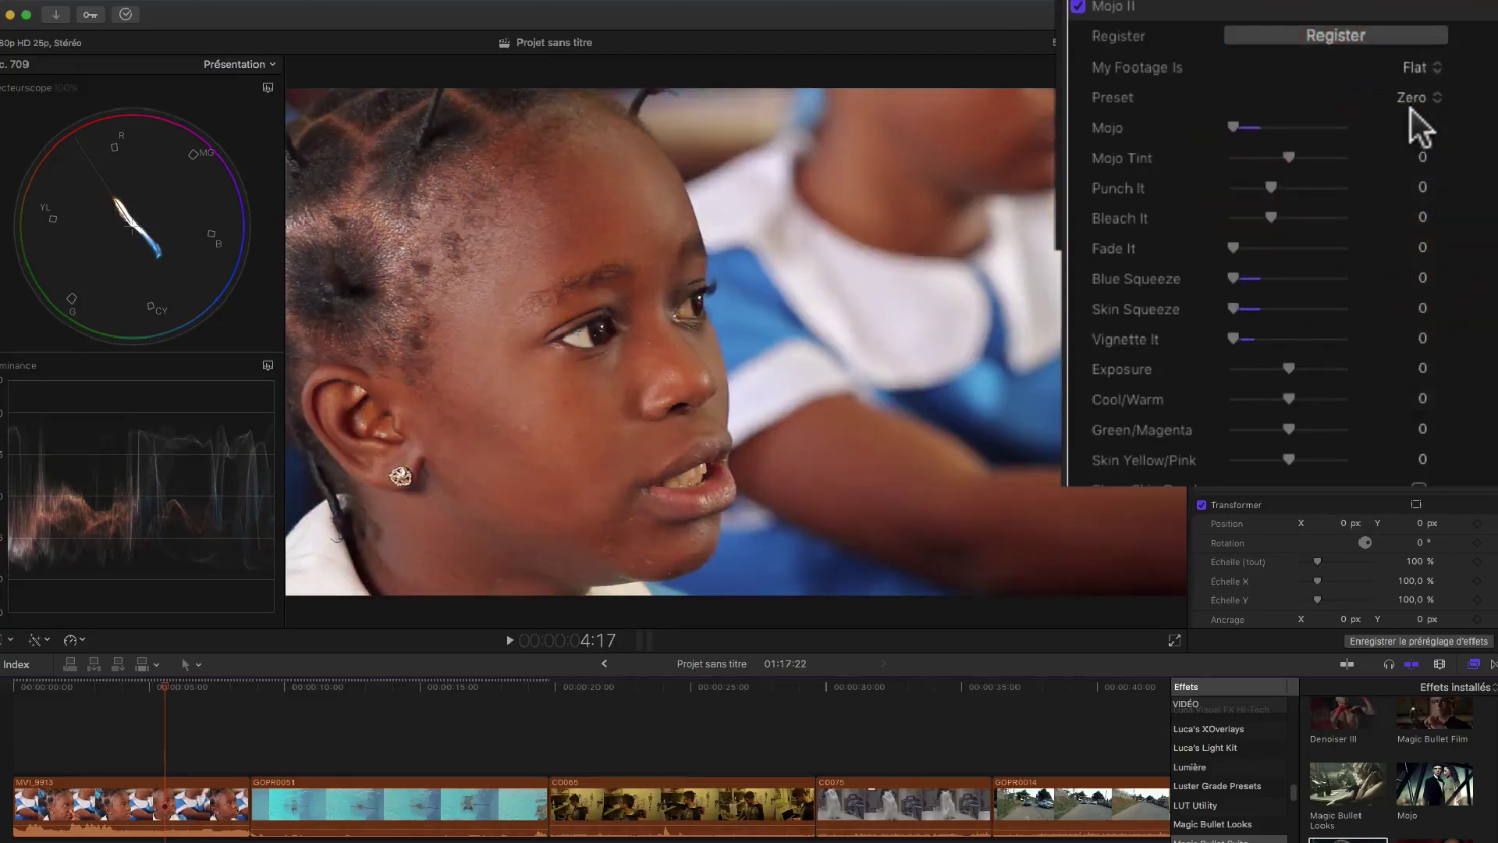
{"action": "left_click", "coordinate": [1410, 96]}
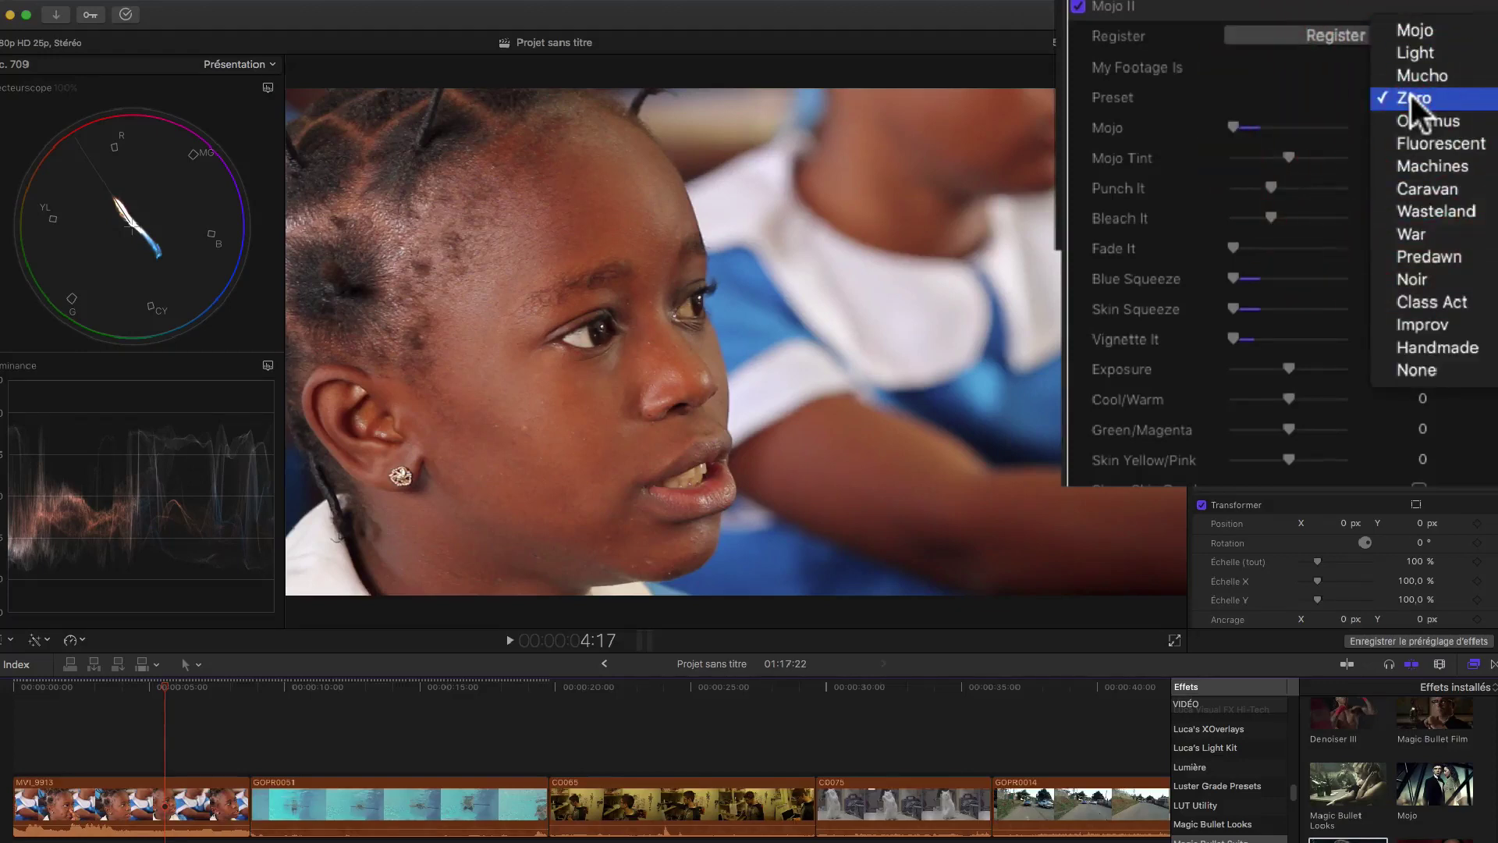
{"action": "left_click", "coordinate": [1415, 111]}
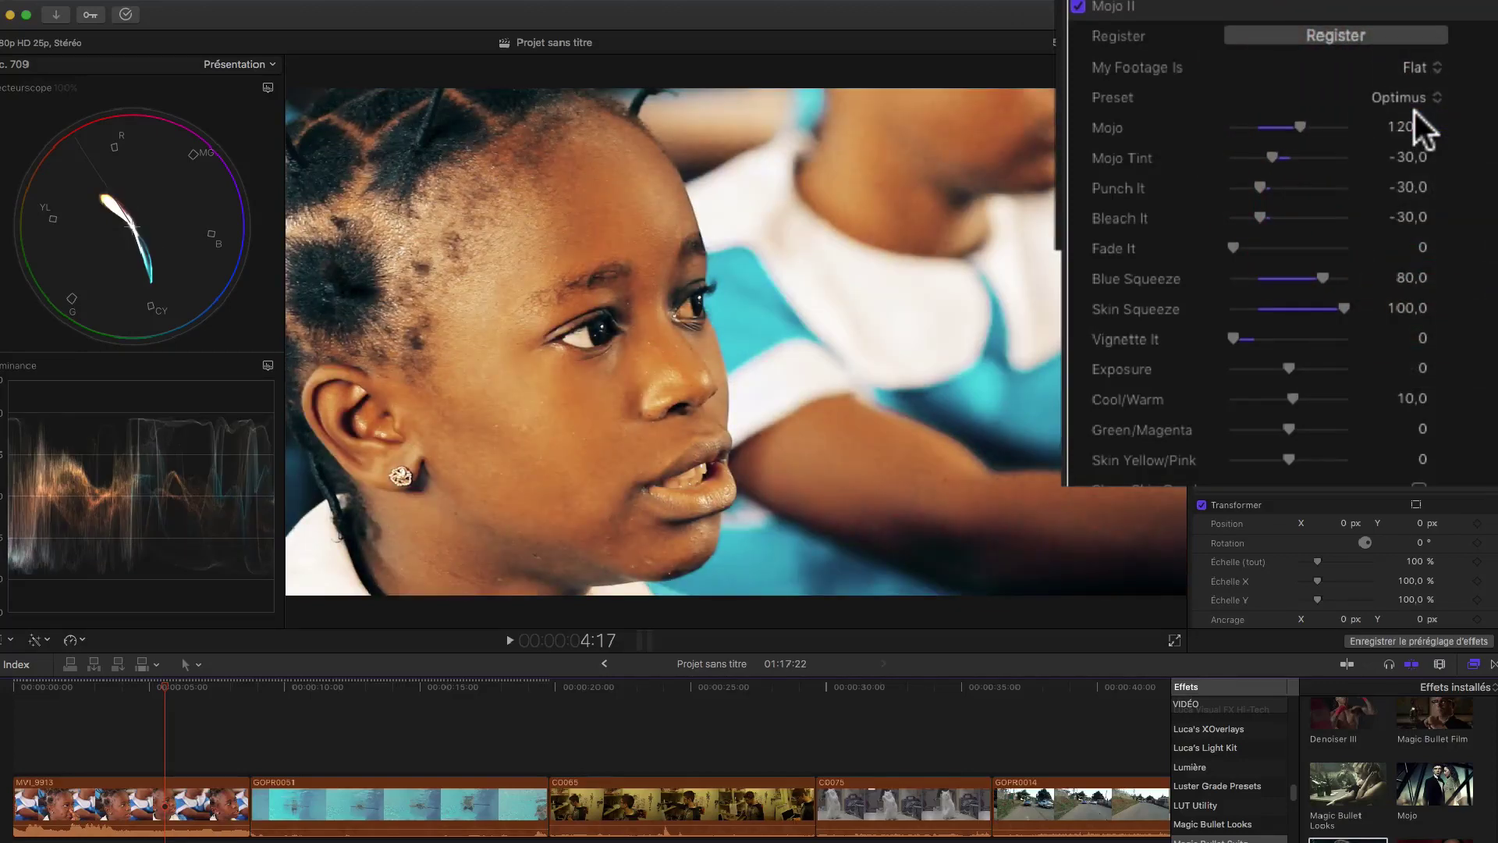
{"action": "left_click", "coordinate": [1419, 100]}
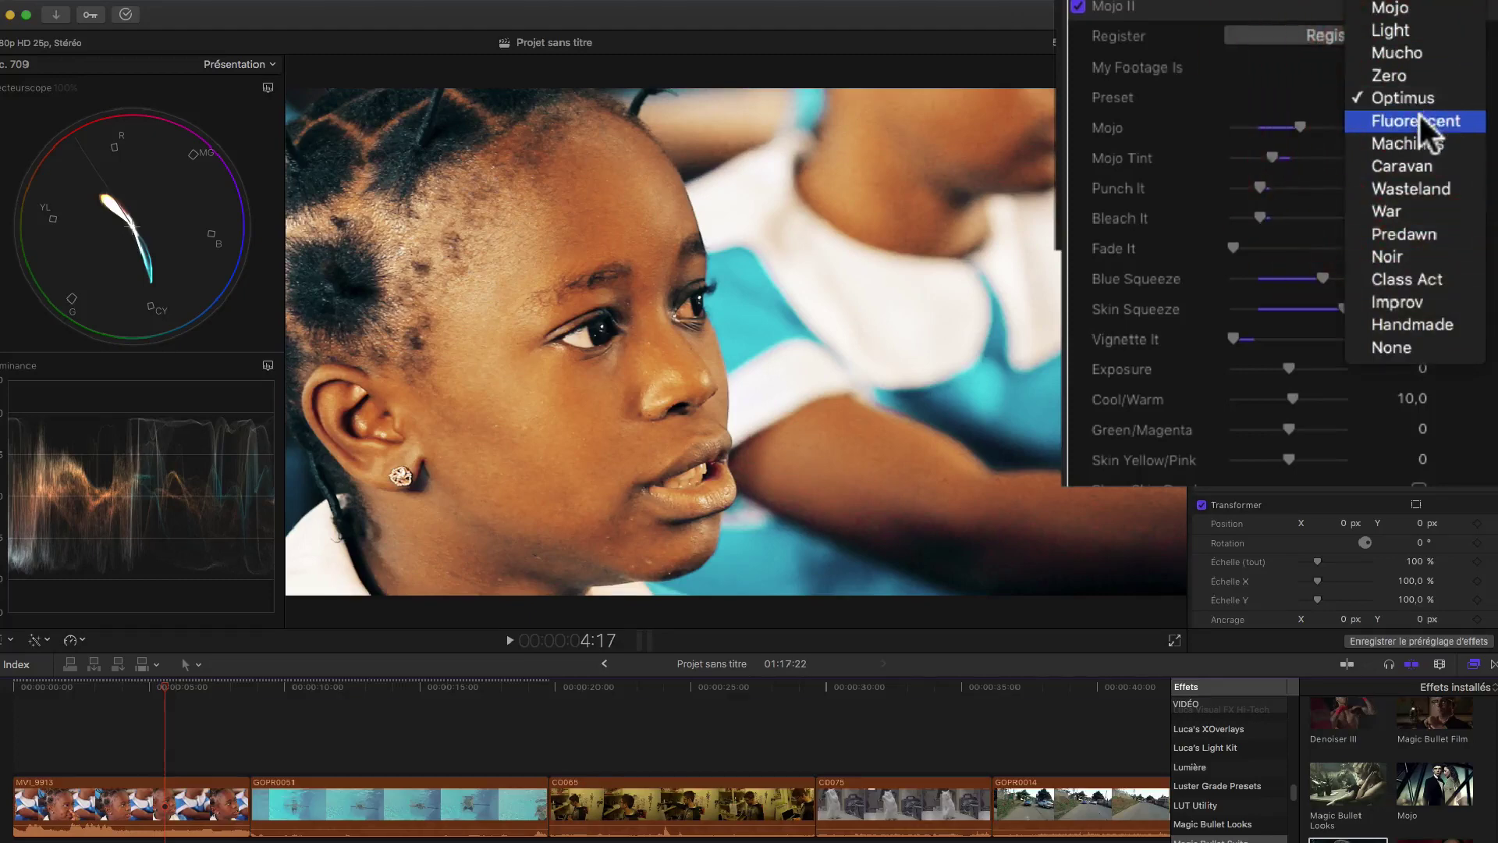
{"action": "left_click", "coordinate": [1420, 115]}
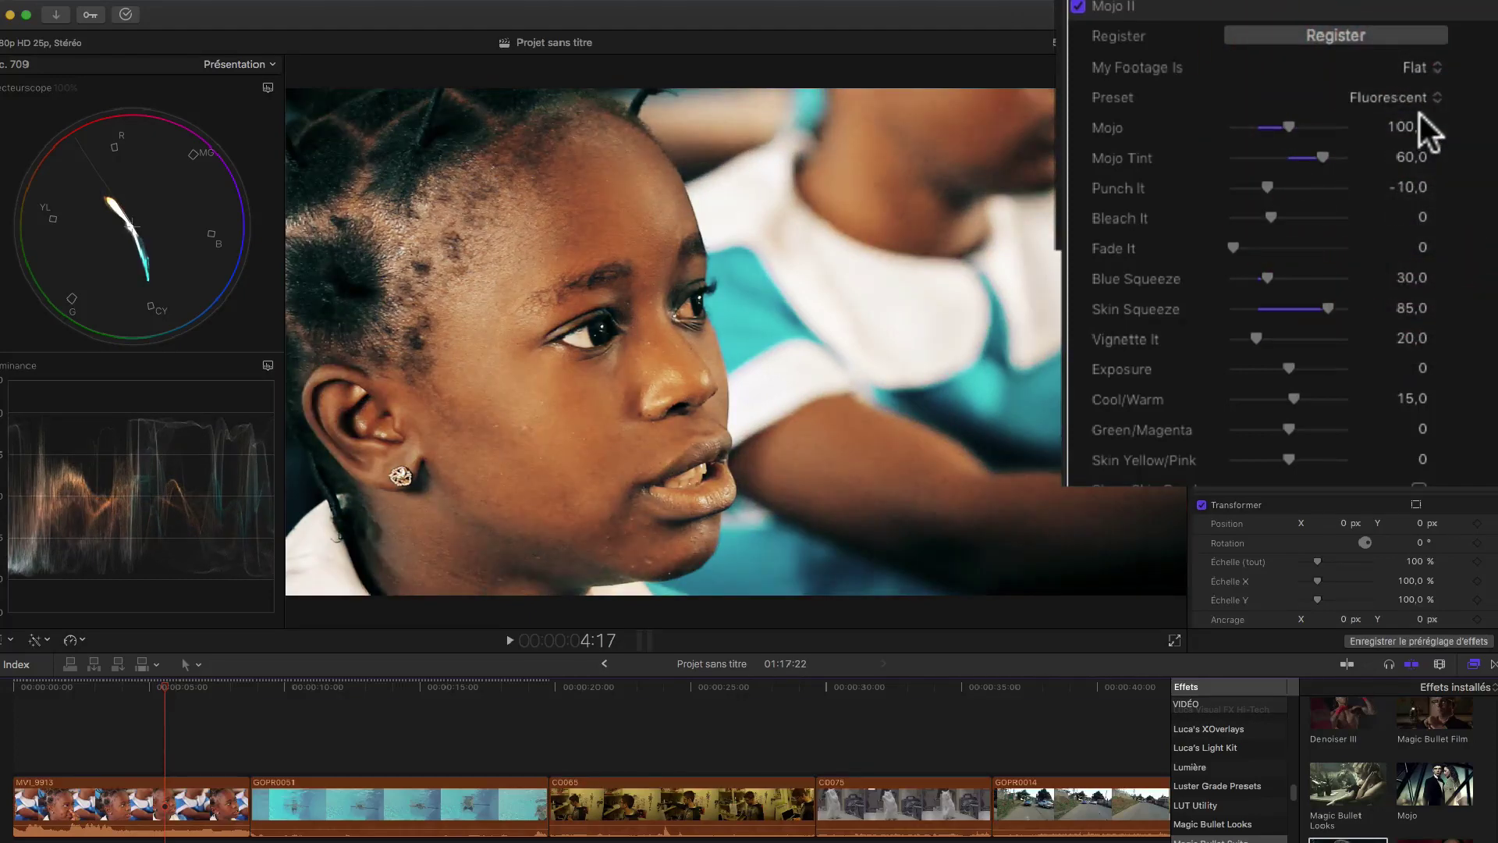
{"action": "left_click", "coordinate": [1417, 95]}
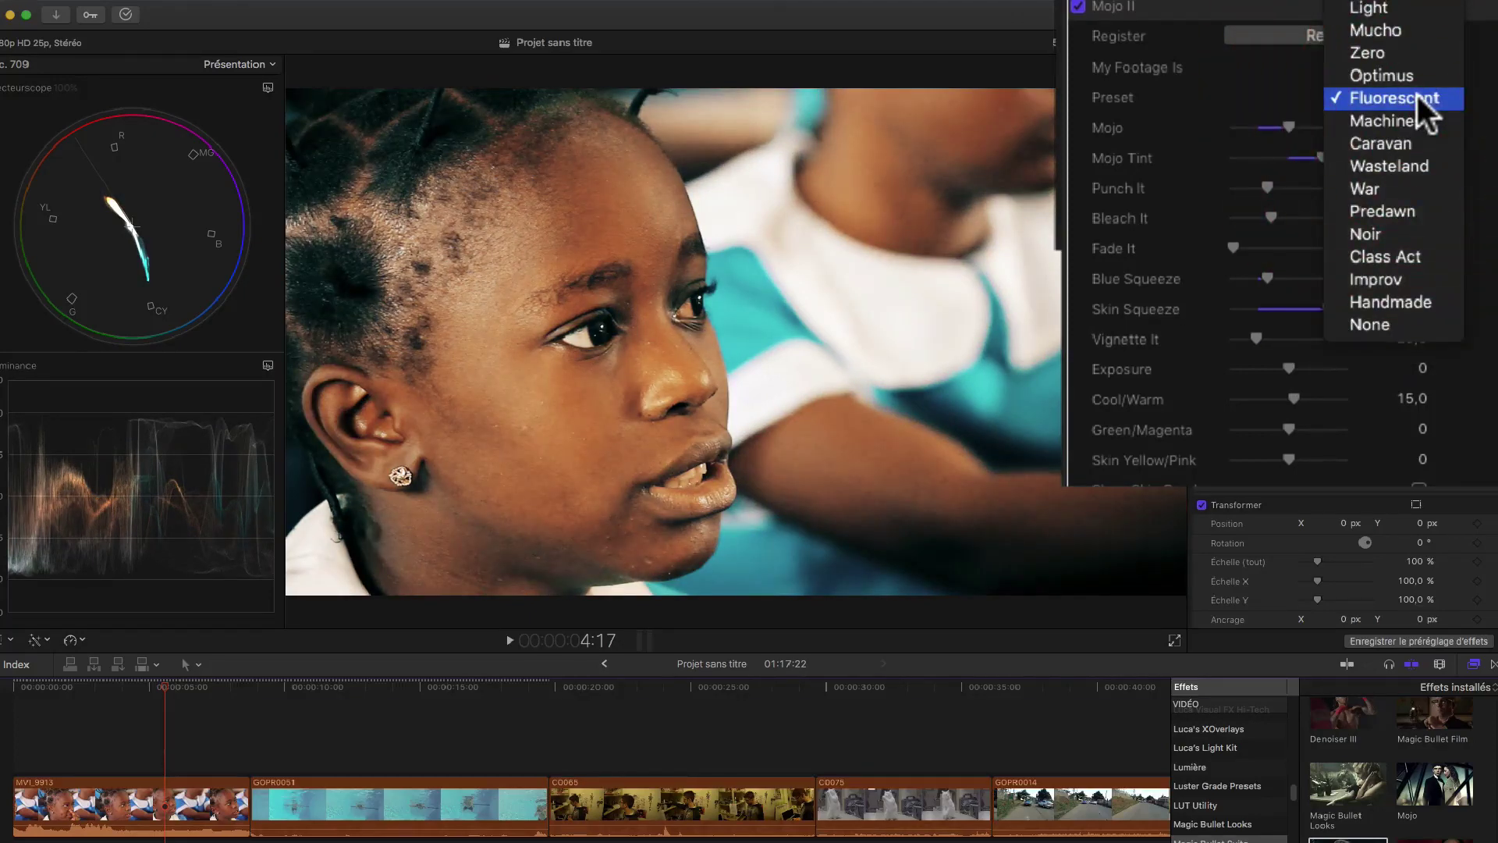
{"action": "left_click", "coordinate": [1417, 119]}
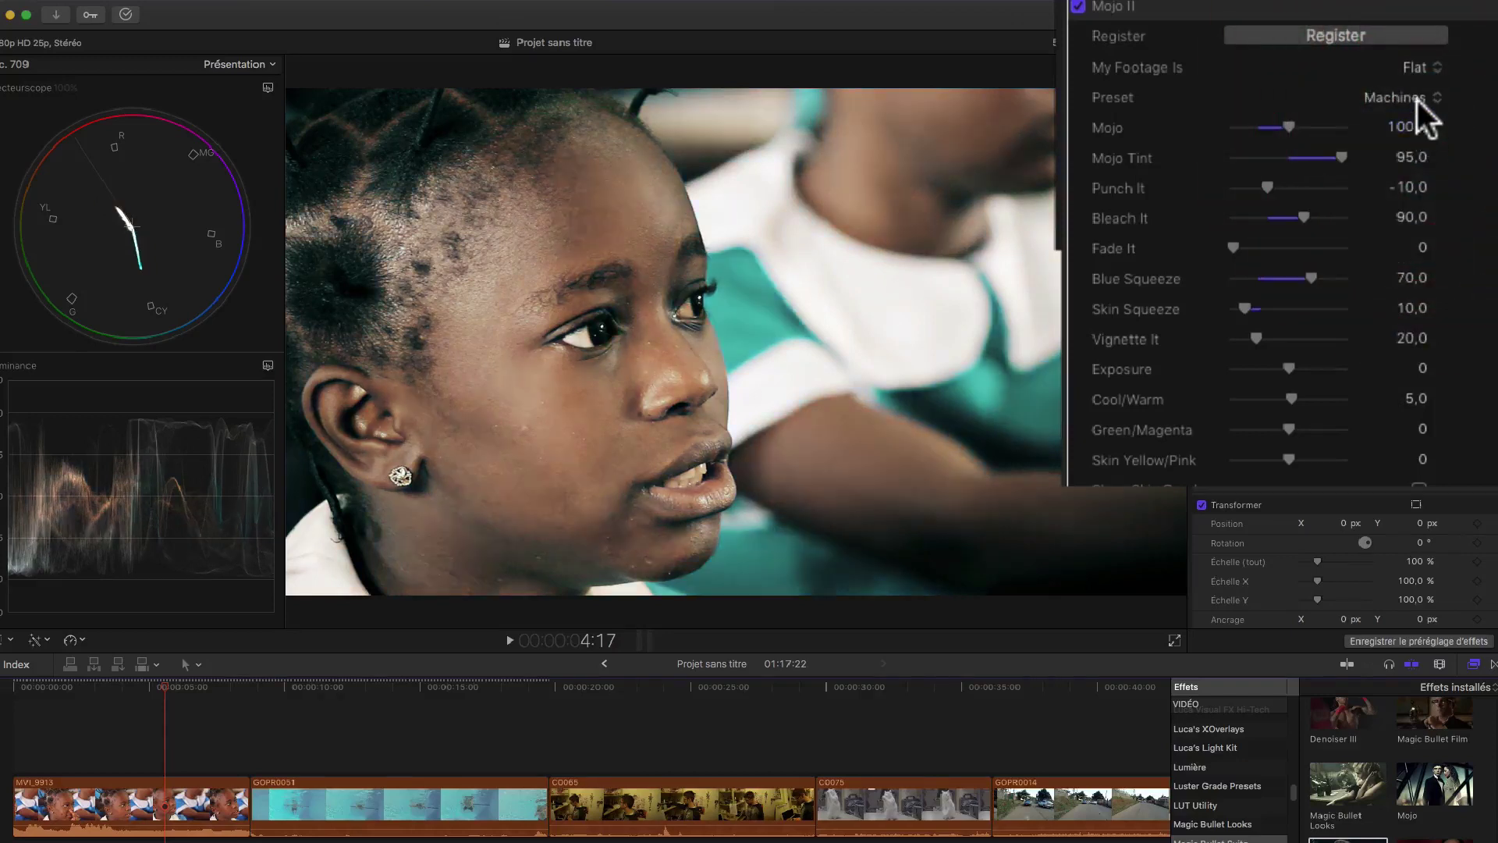
{"action": "left_click", "coordinate": [1417, 101]}
{"action": "left_click", "coordinate": [1415, 115]}
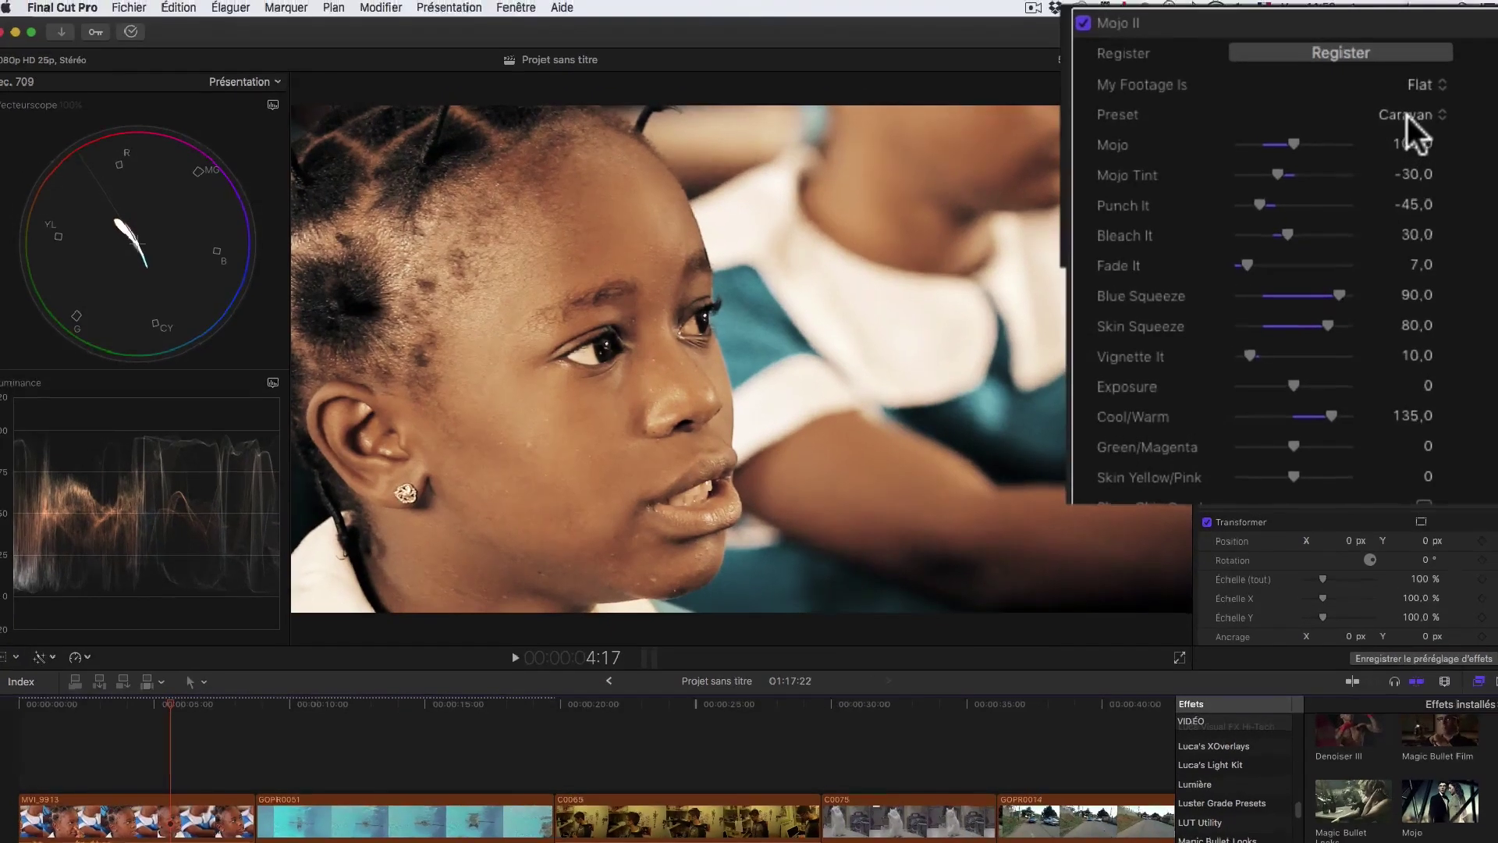
- Set the Mojo II preset to Mucho
{"action": "left_click", "coordinate": [1403, 102]}
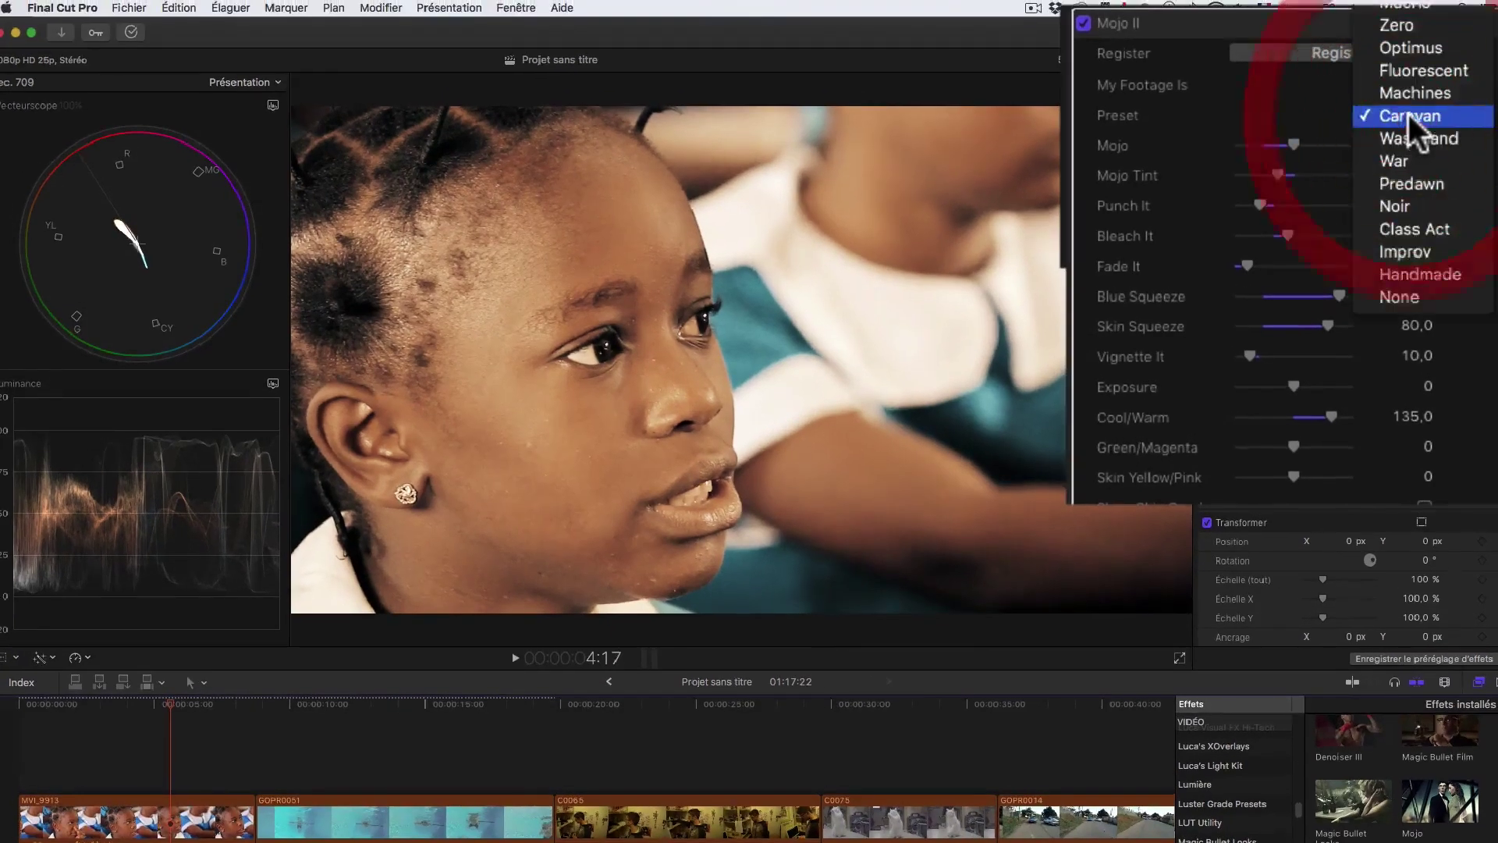
{"action": "left_click", "coordinate": [1405, 5]}
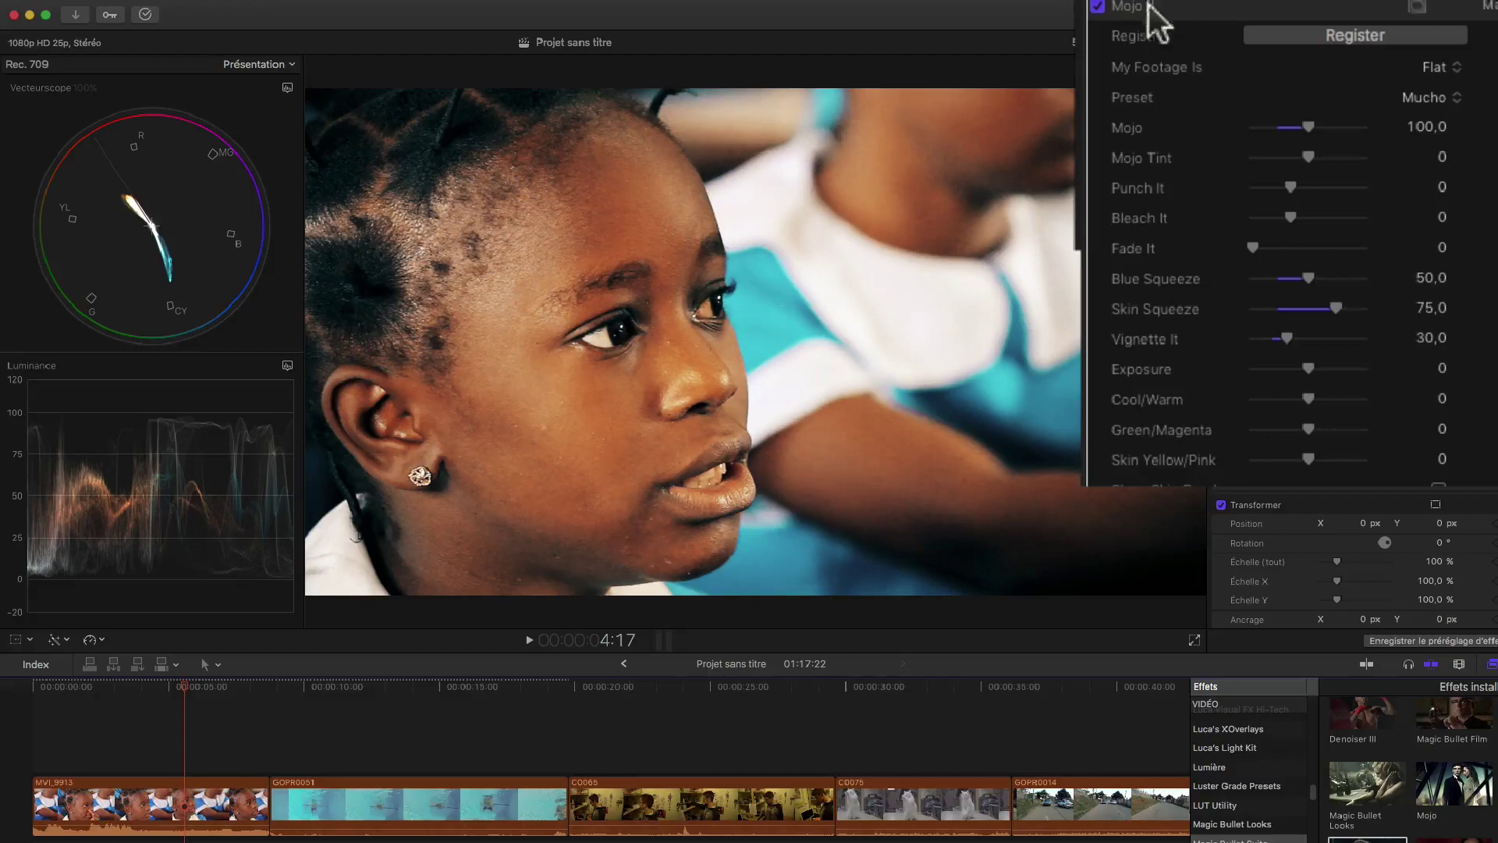
- Compare the clip with and without the Mucho look by toggling Mojo II, leaving the effect enabled
{"action": "left_click", "coordinate": [1097, 6]}
{"action": "left_click", "coordinate": [1097, 6]}
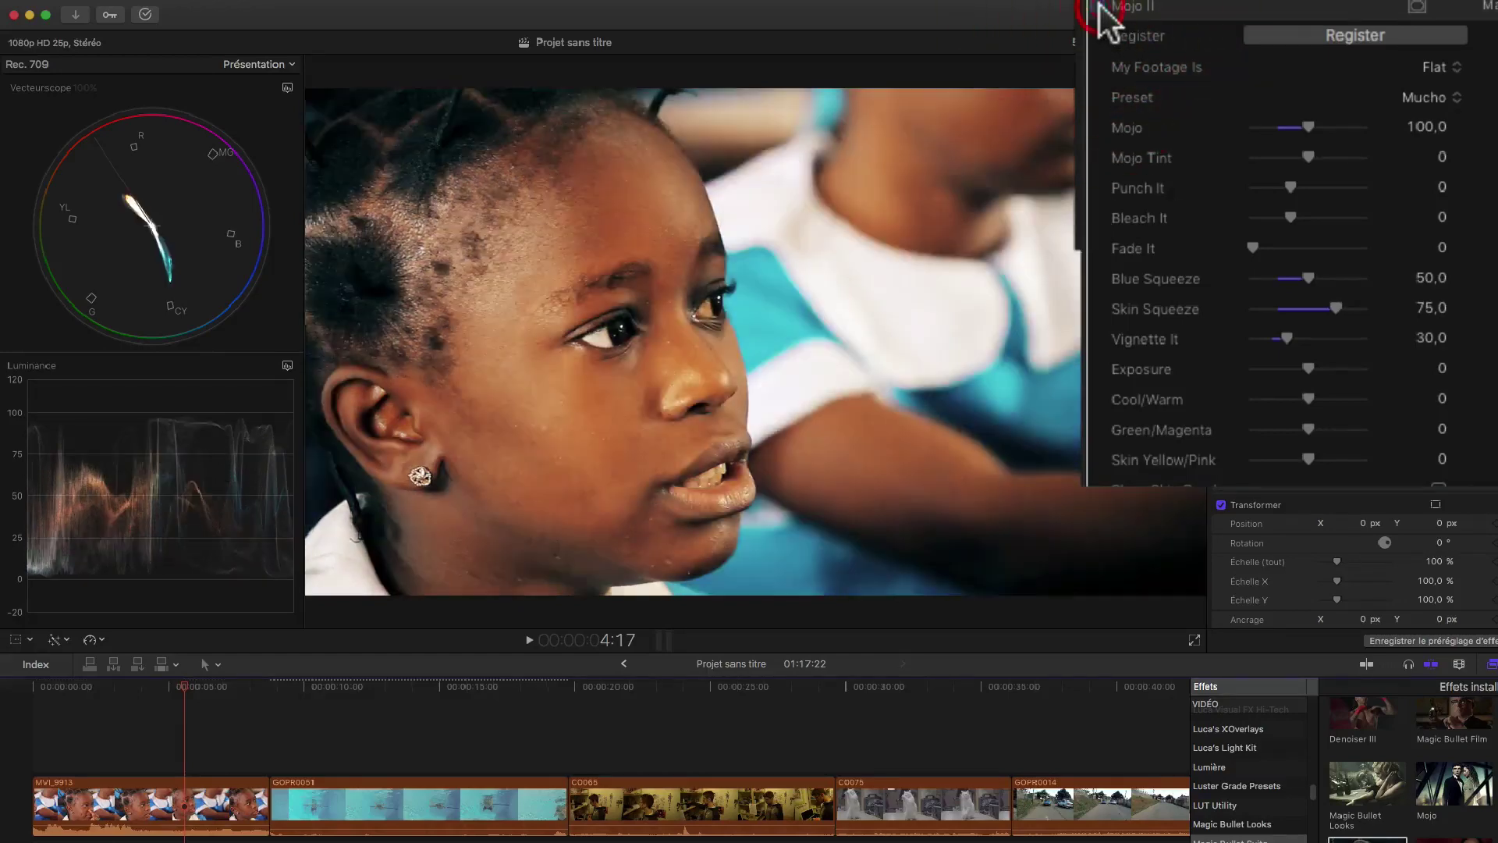
{"action": "left_click", "coordinate": [1097, 7]}
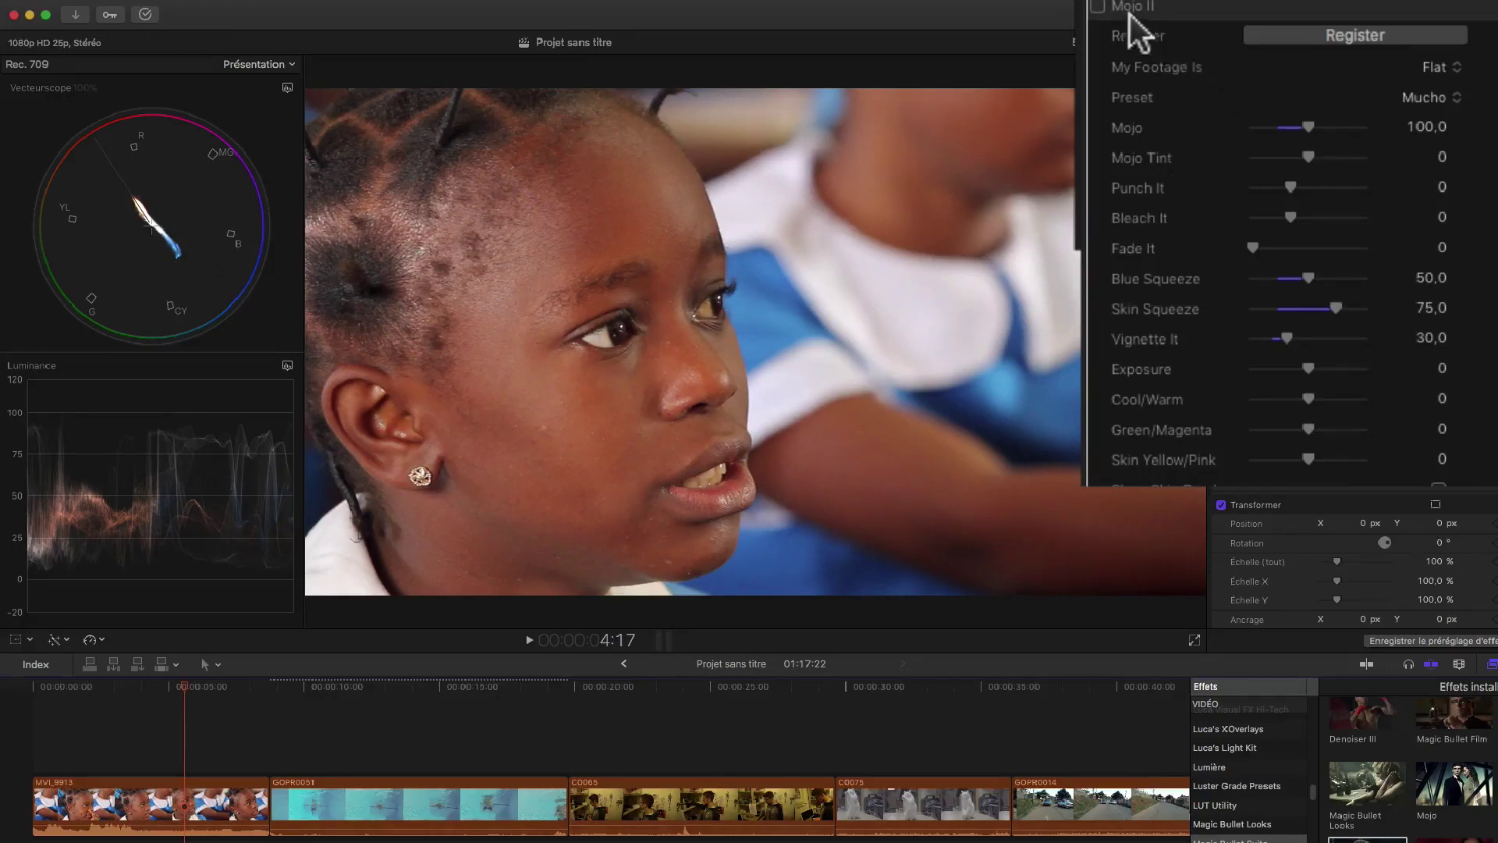
{"action": "left_click", "coordinate": [1097, 6]}
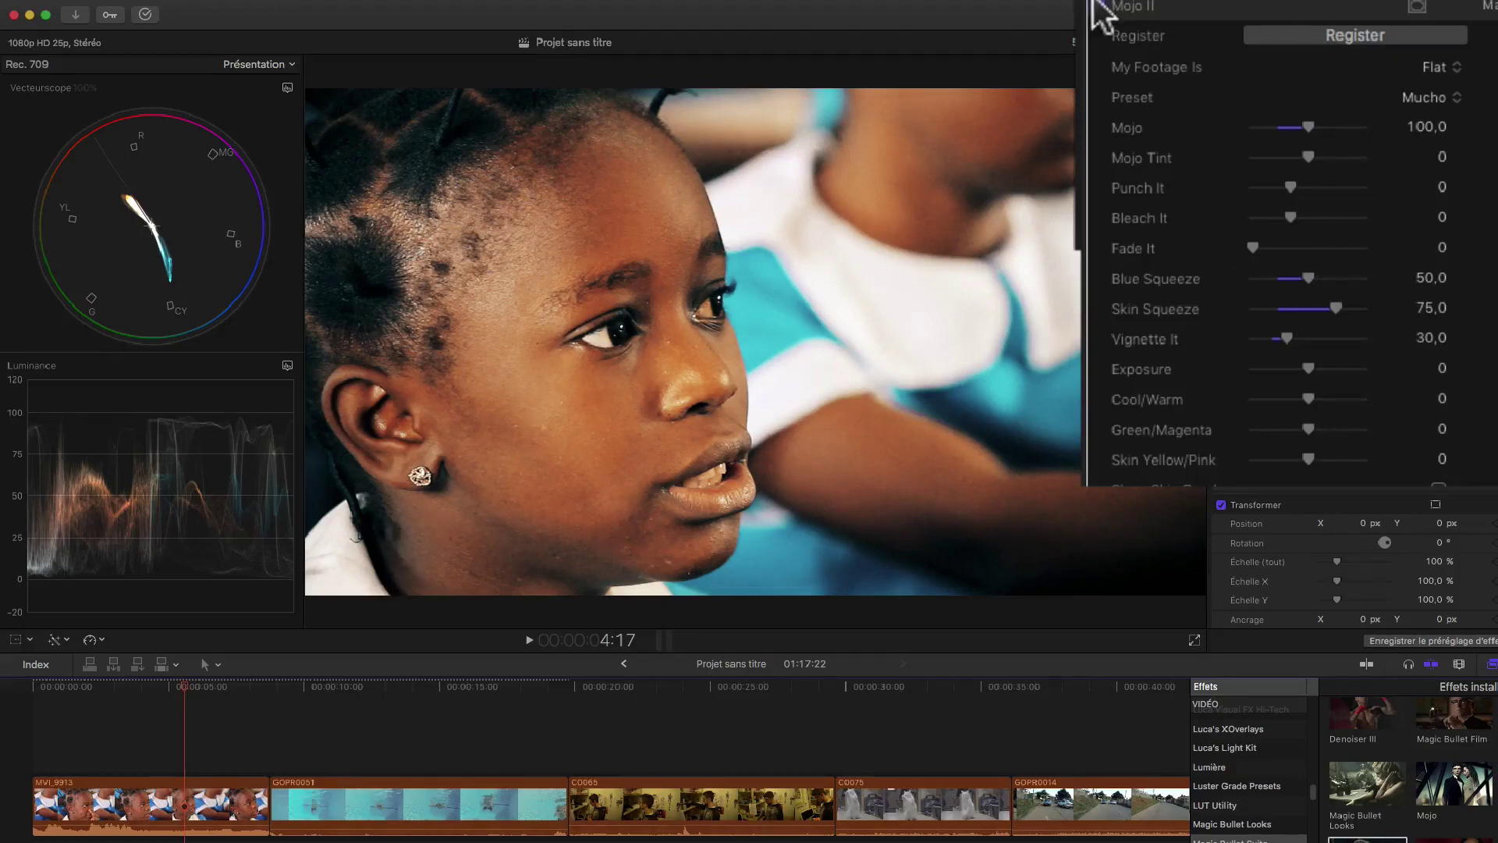
{"action": "left_click", "coordinate": [1097, 8]}
{"action": "left_click", "coordinate": [1097, 7]}
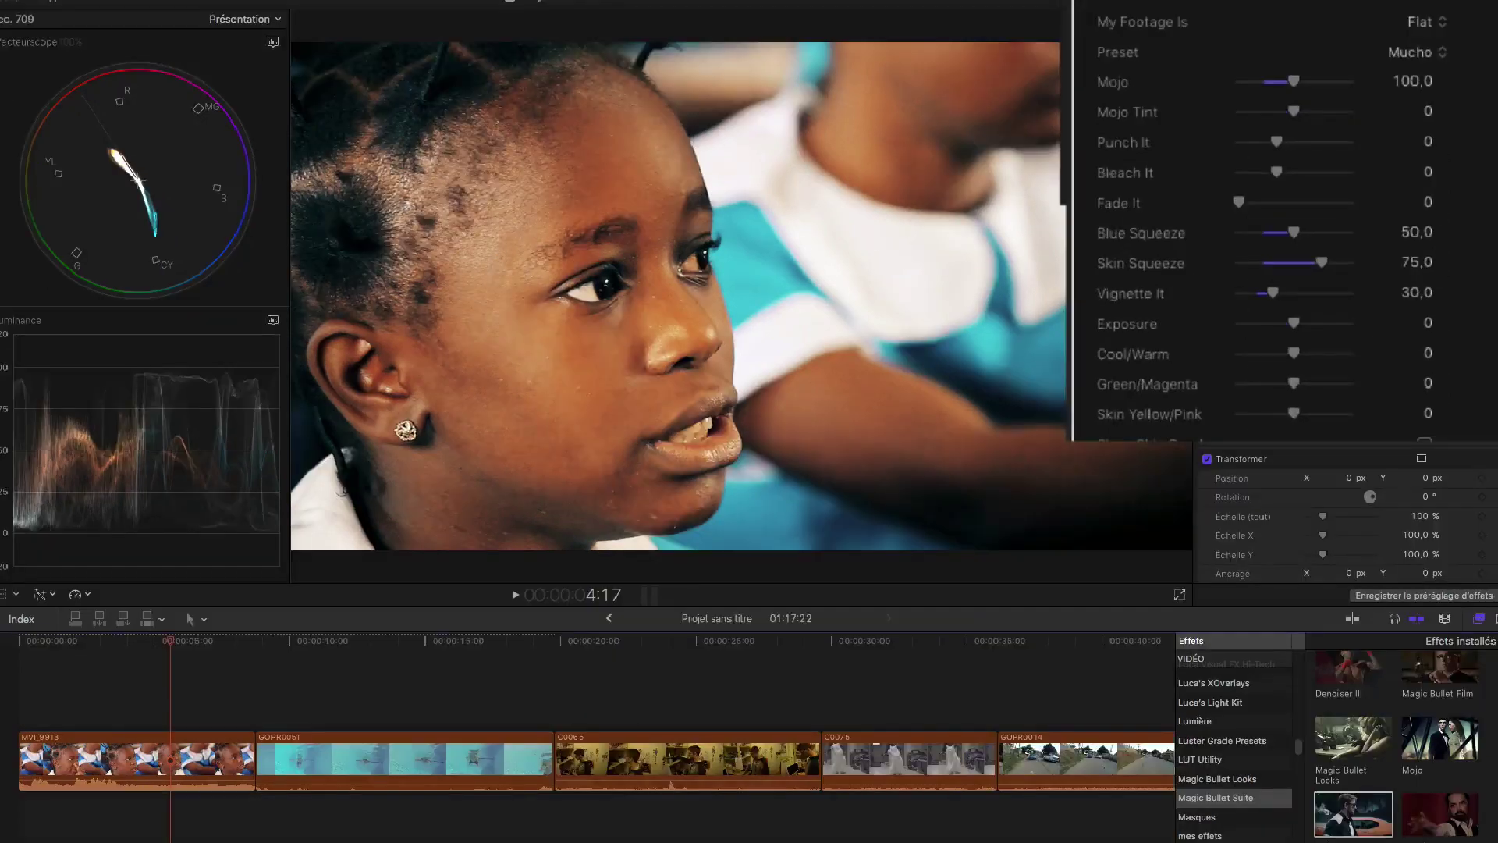
- Set the Mojo amount to 125 and compare the clip with the effect off and on
{"action": "left_click", "coordinate": [1412, 78]}
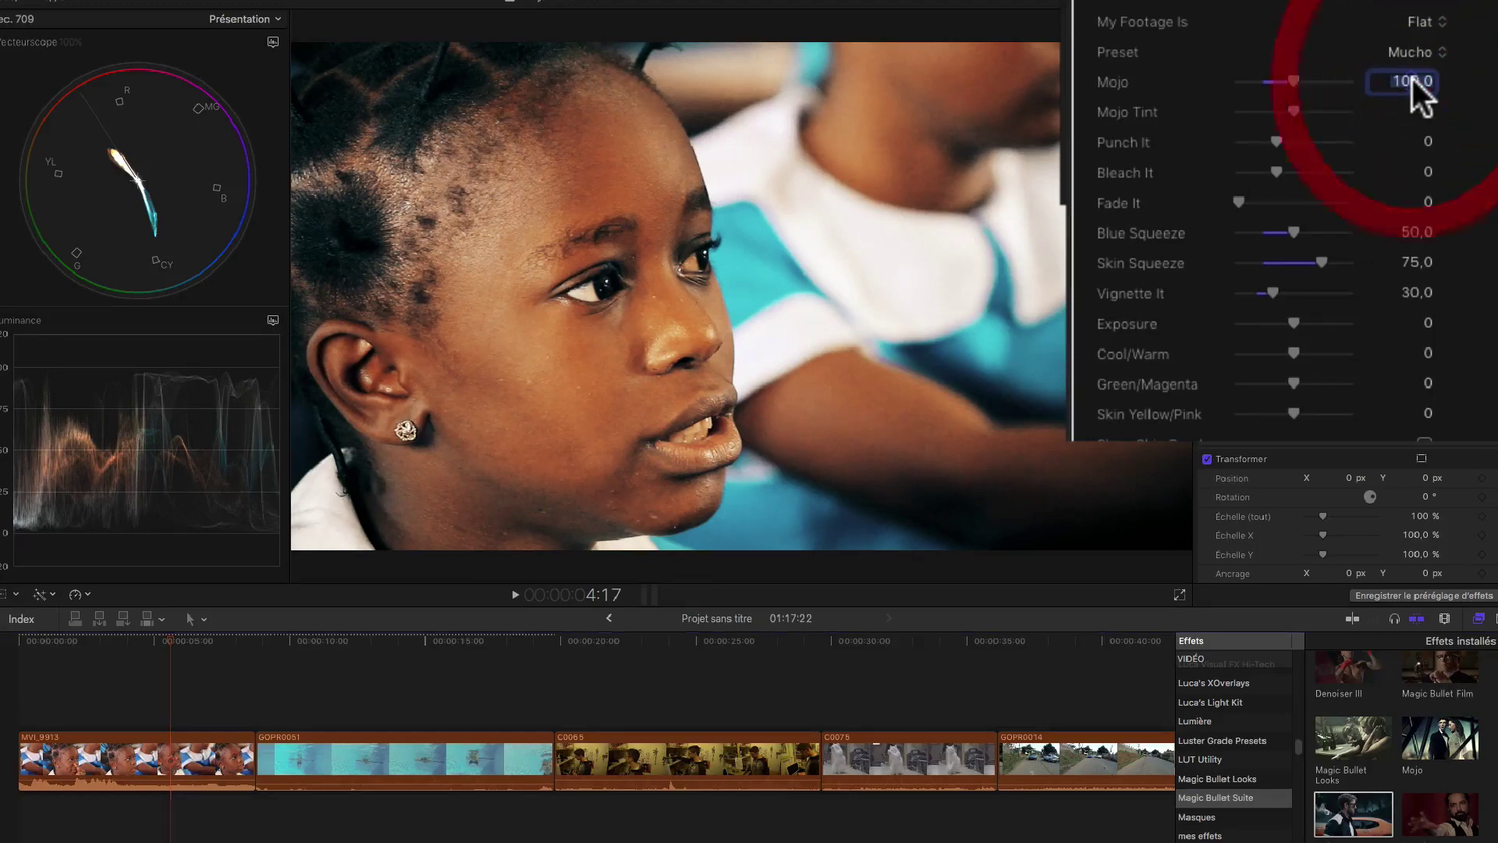
{"action": "type", "text": "125"}
{"action": "key", "text": "Return"}
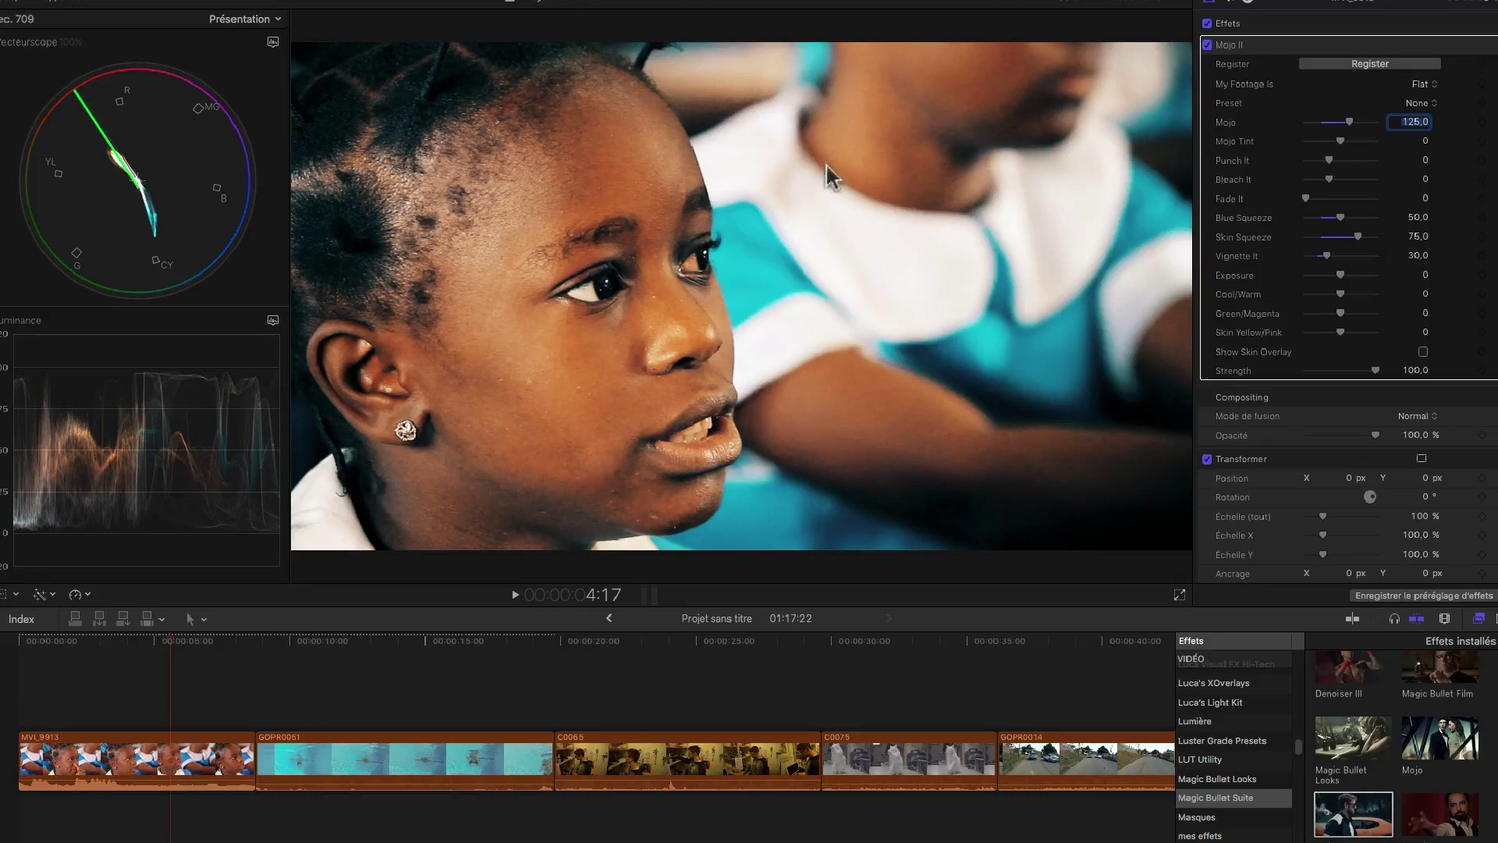
{"action": "left_click", "coordinate": [1207, 46]}
{"action": "left_click", "coordinate": [1207, 46]}
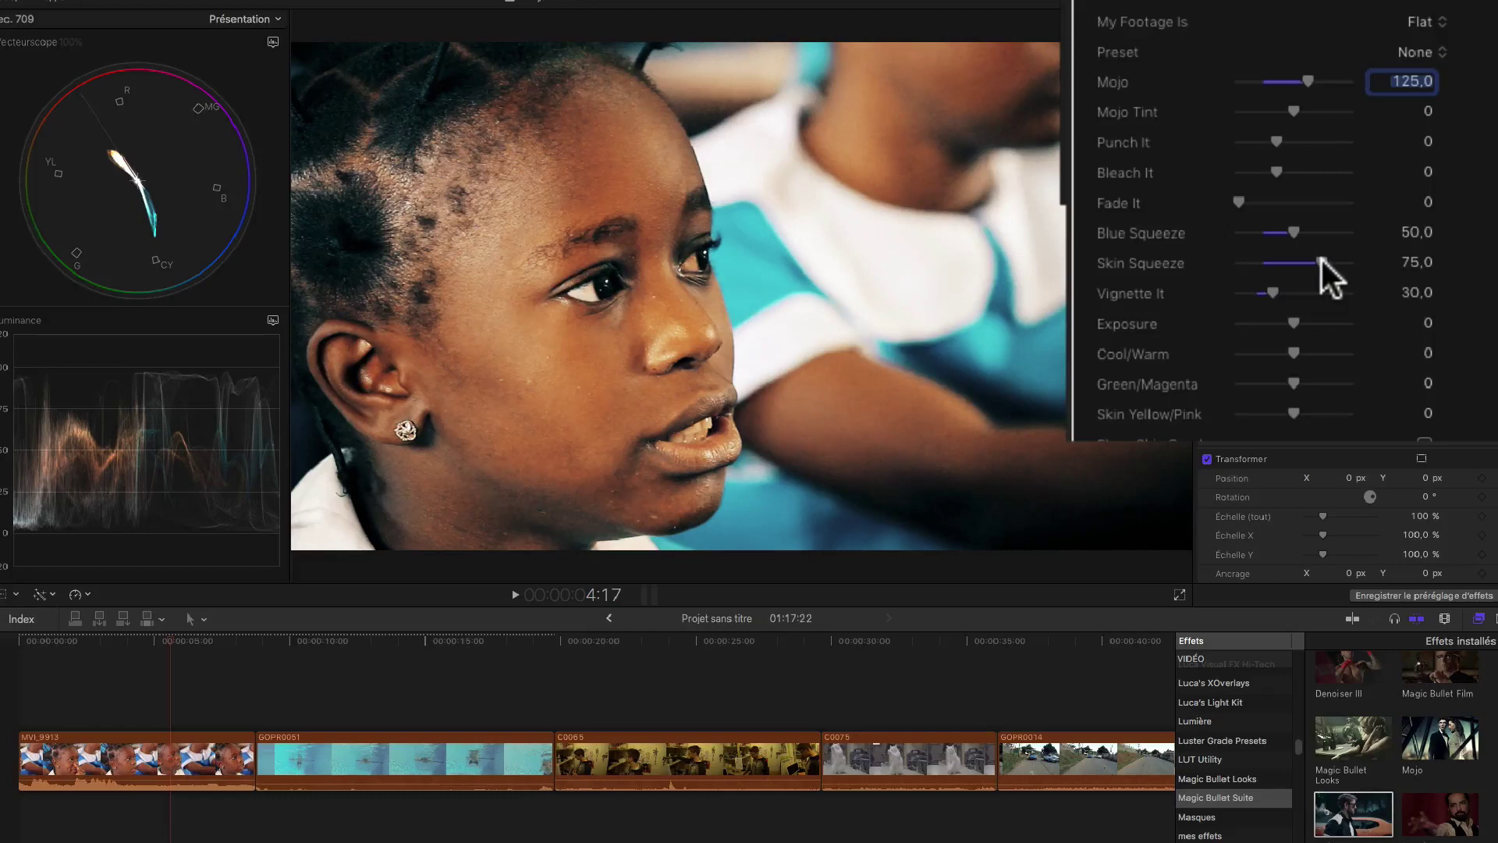
- Try Skin Squeeze at 0, and settle it at 25
{"action": "left_click_drag", "start_coordinate": [1321, 260], "coordinate": [1194, 252]}
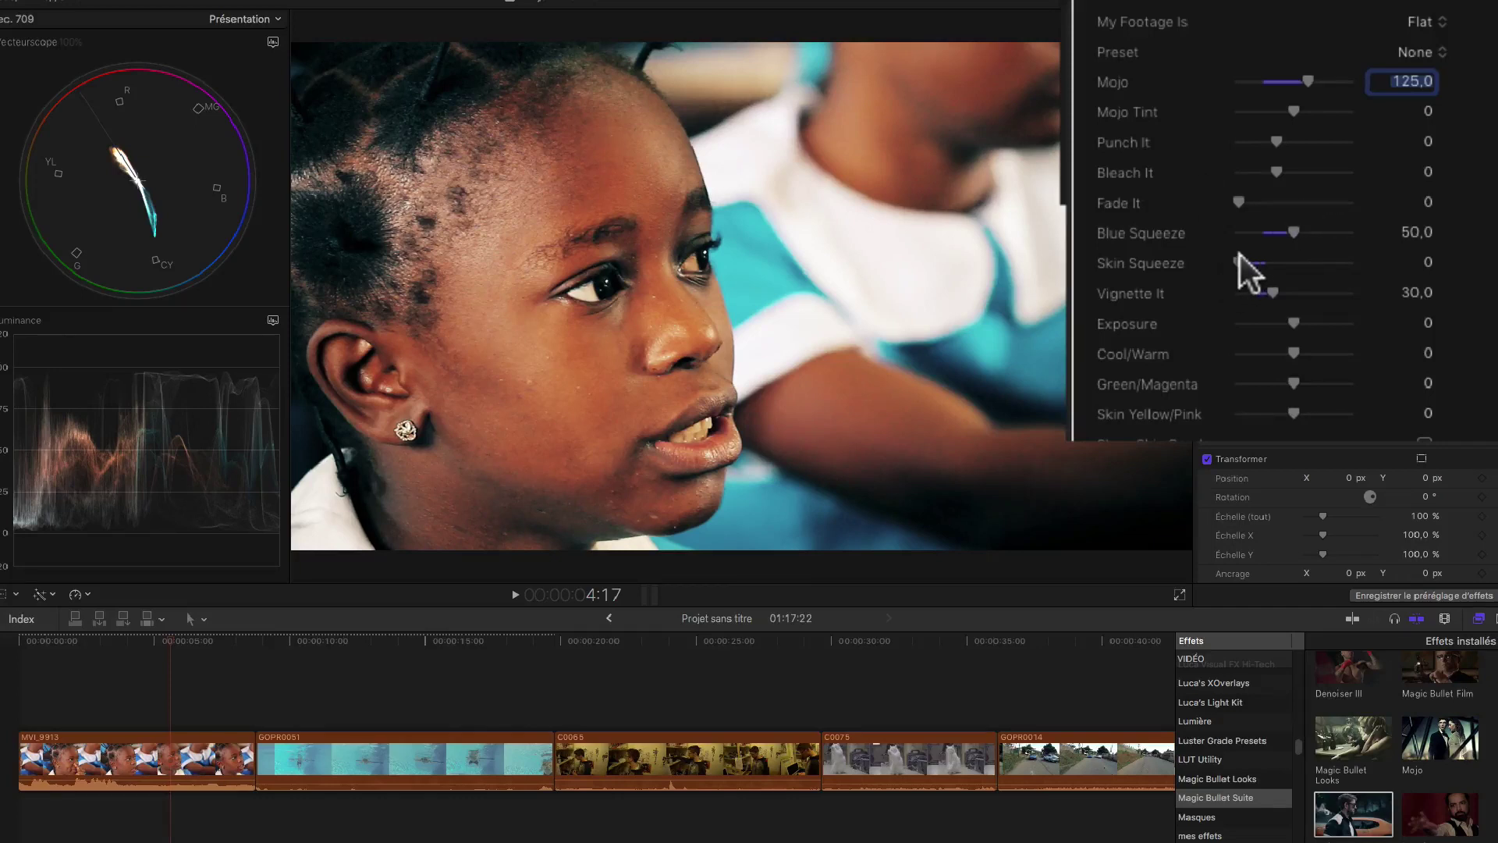
{"action": "mouse_move", "coordinate": [1240, 262]}
{"action": "left_mouse_down"}
{"action": "mouse_move", "coordinate": [1432, 268]}
{"action": "mouse_move", "coordinate": [1216, 292]}
{"action": "mouse_move", "coordinate": [1420, 297]}
{"action": "mouse_move", "coordinate": [1443, 279]}
{"action": "mouse_move", "coordinate": [1197, 294]}
{"action": "mouse_move", "coordinate": [1374, 294]}
{"action": "mouse_move", "coordinate": [1205, 268]}
{"action": "mouse_move", "coordinate": [1265, 262]}
{"action": "left_mouse_up"}
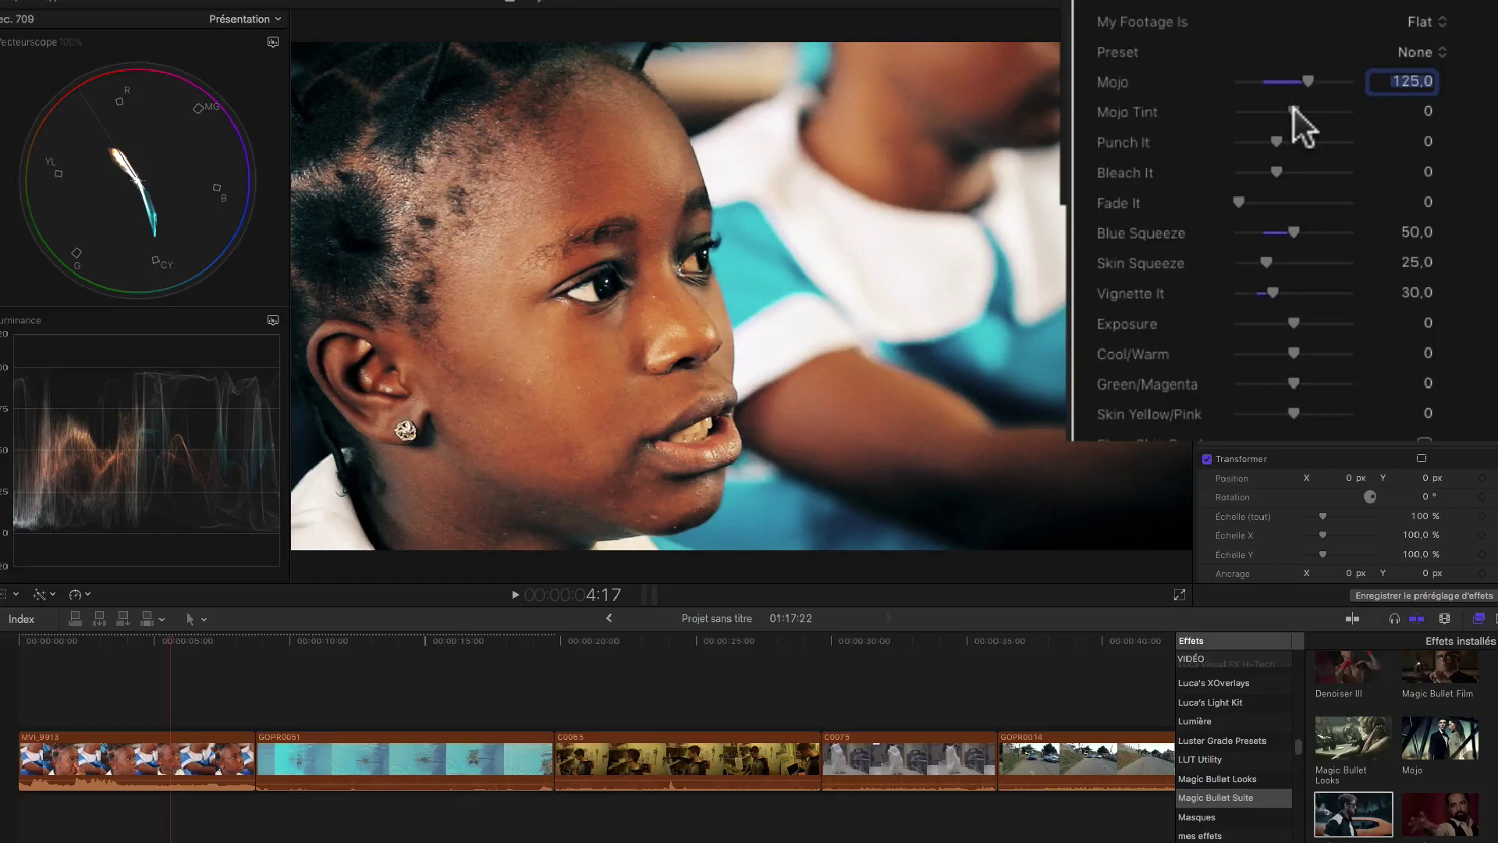
- Try Mojo Tint at its extremes of -100 and 100, and bring it back close to 0
{"action": "left_click_drag", "start_coordinate": [1293, 112], "coordinate": [1224, 96]}
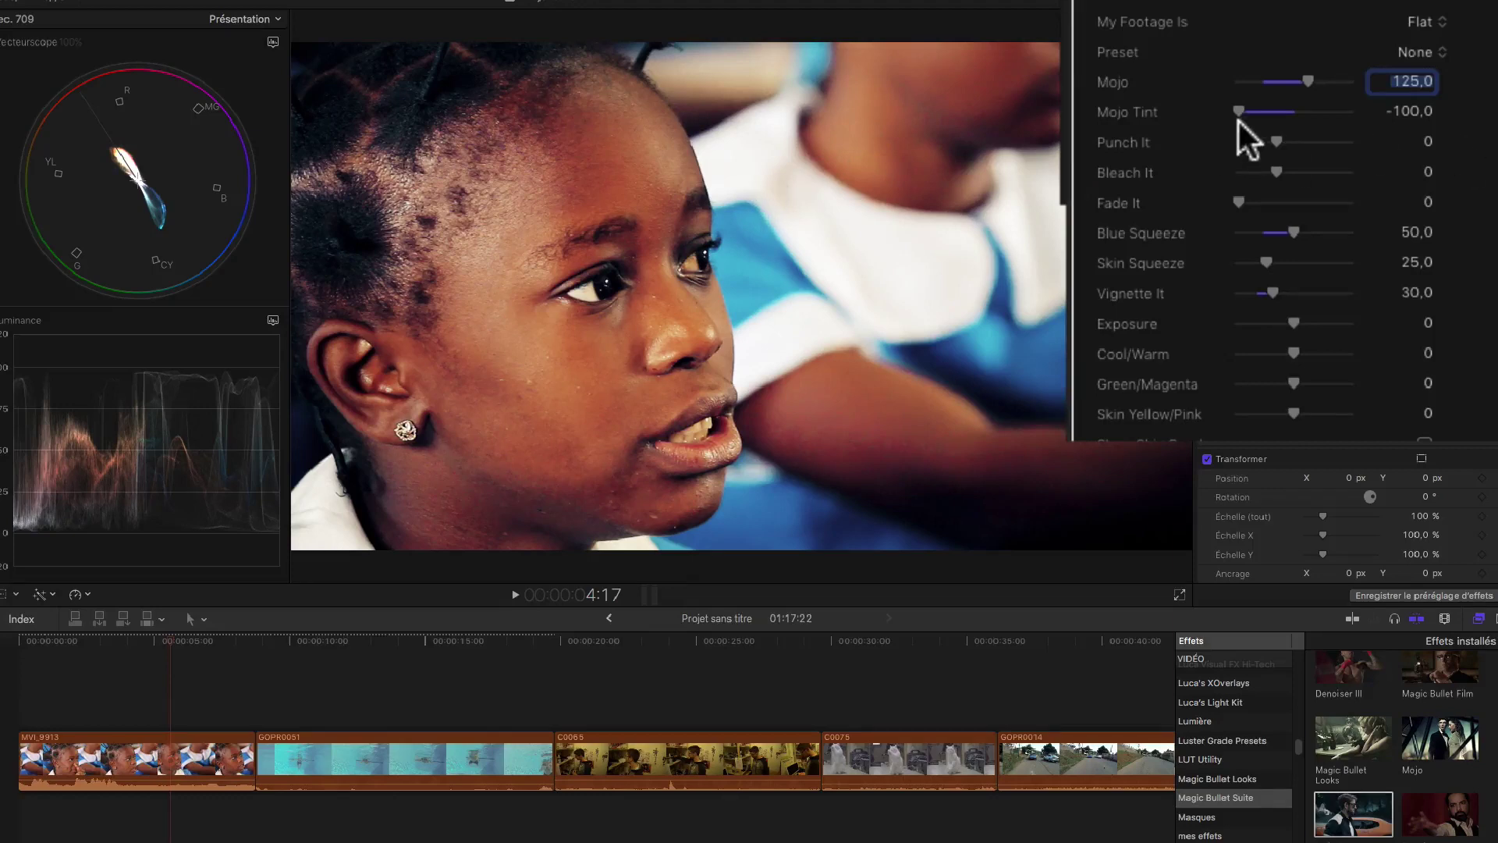
{"action": "left_click_drag", "start_coordinate": [1239, 111], "coordinate": [1364, 115]}
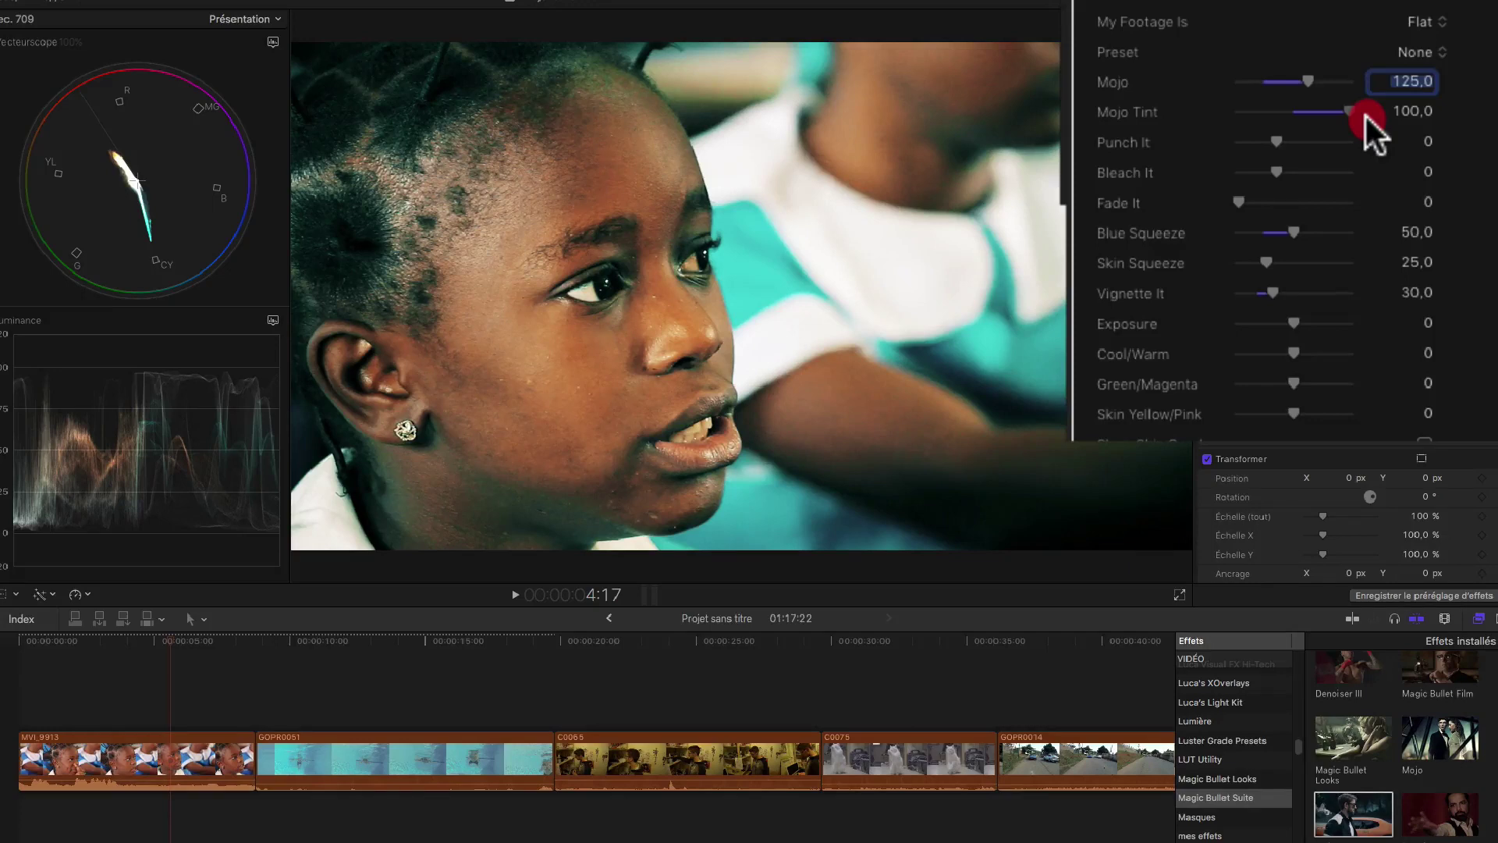
{"action": "left_click_drag", "start_coordinate": [1366, 116], "coordinate": [1207, 120]}
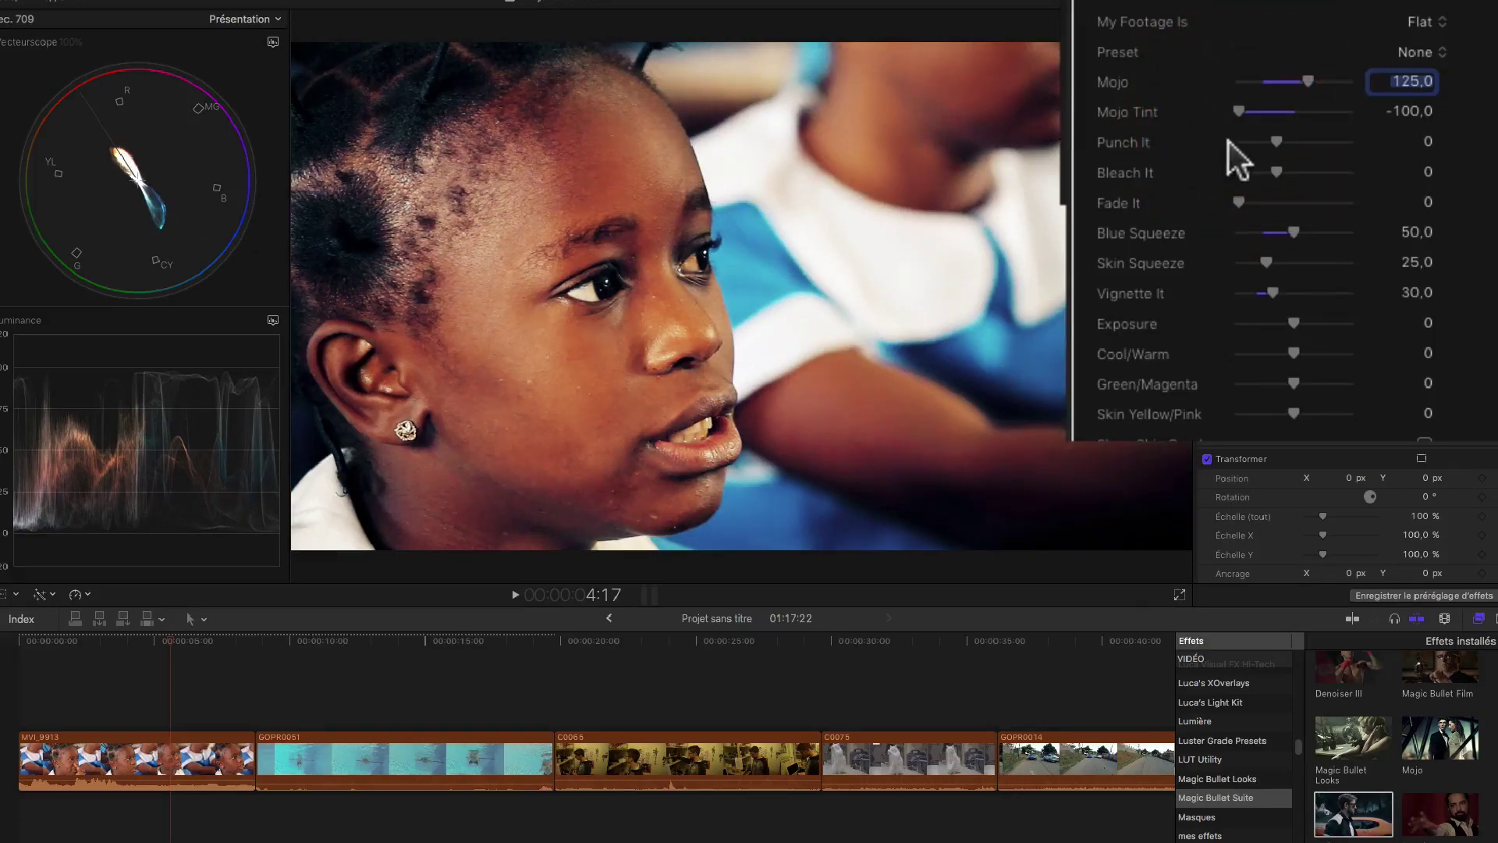
{"action": "left_click_drag", "start_coordinate": [1237, 111], "coordinate": [1291, 126]}
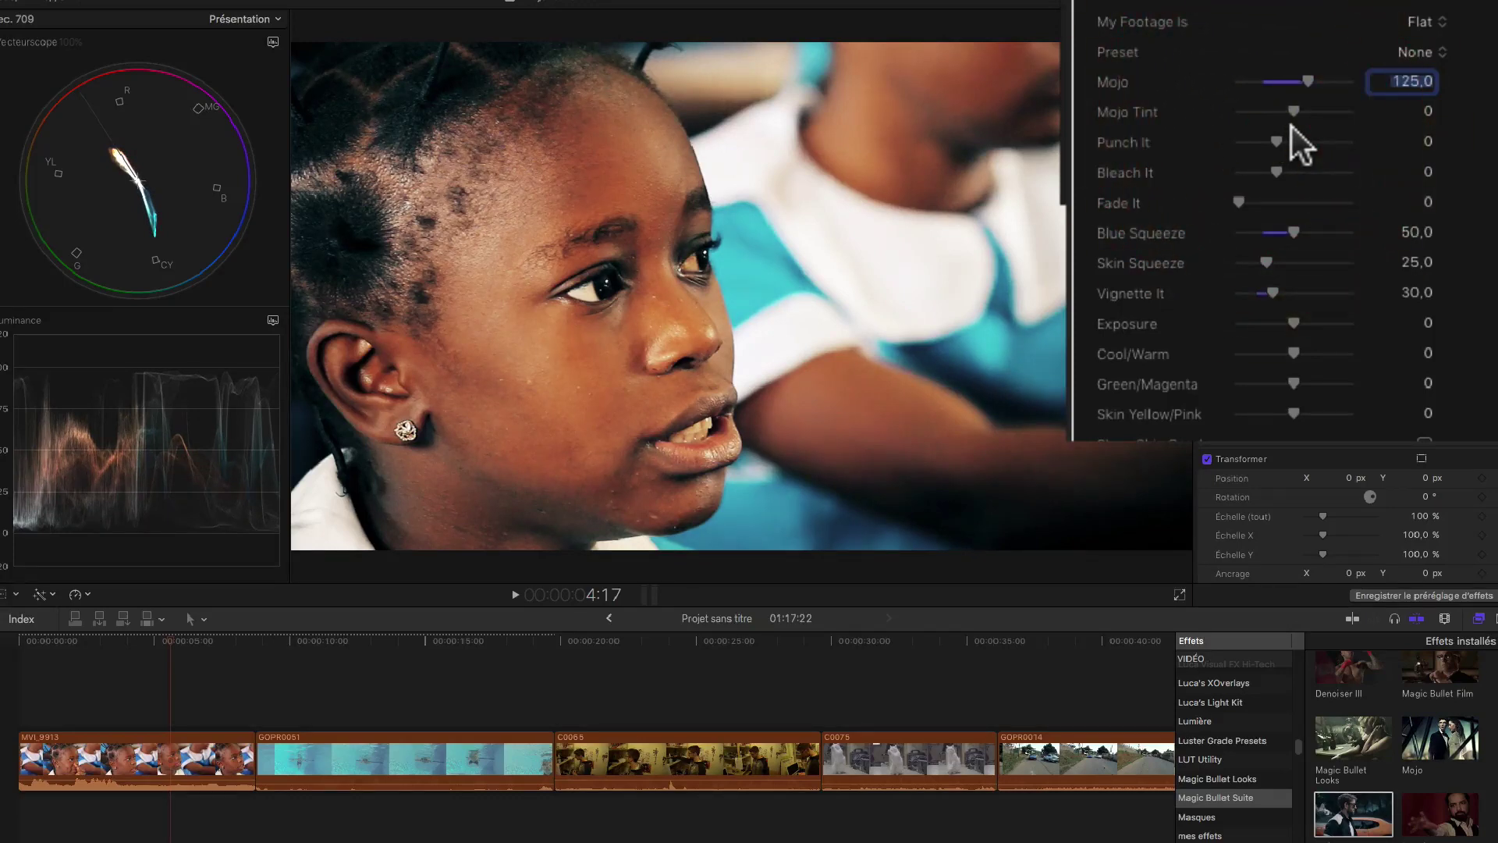
{"action": "left_click_drag", "start_coordinate": [1290, 113], "coordinate": [1288, 110]}
- Set Mojo Tint to -40
{"action": "left_click", "coordinate": [1418, 110]}
{"action": "type", "text": "-4"}
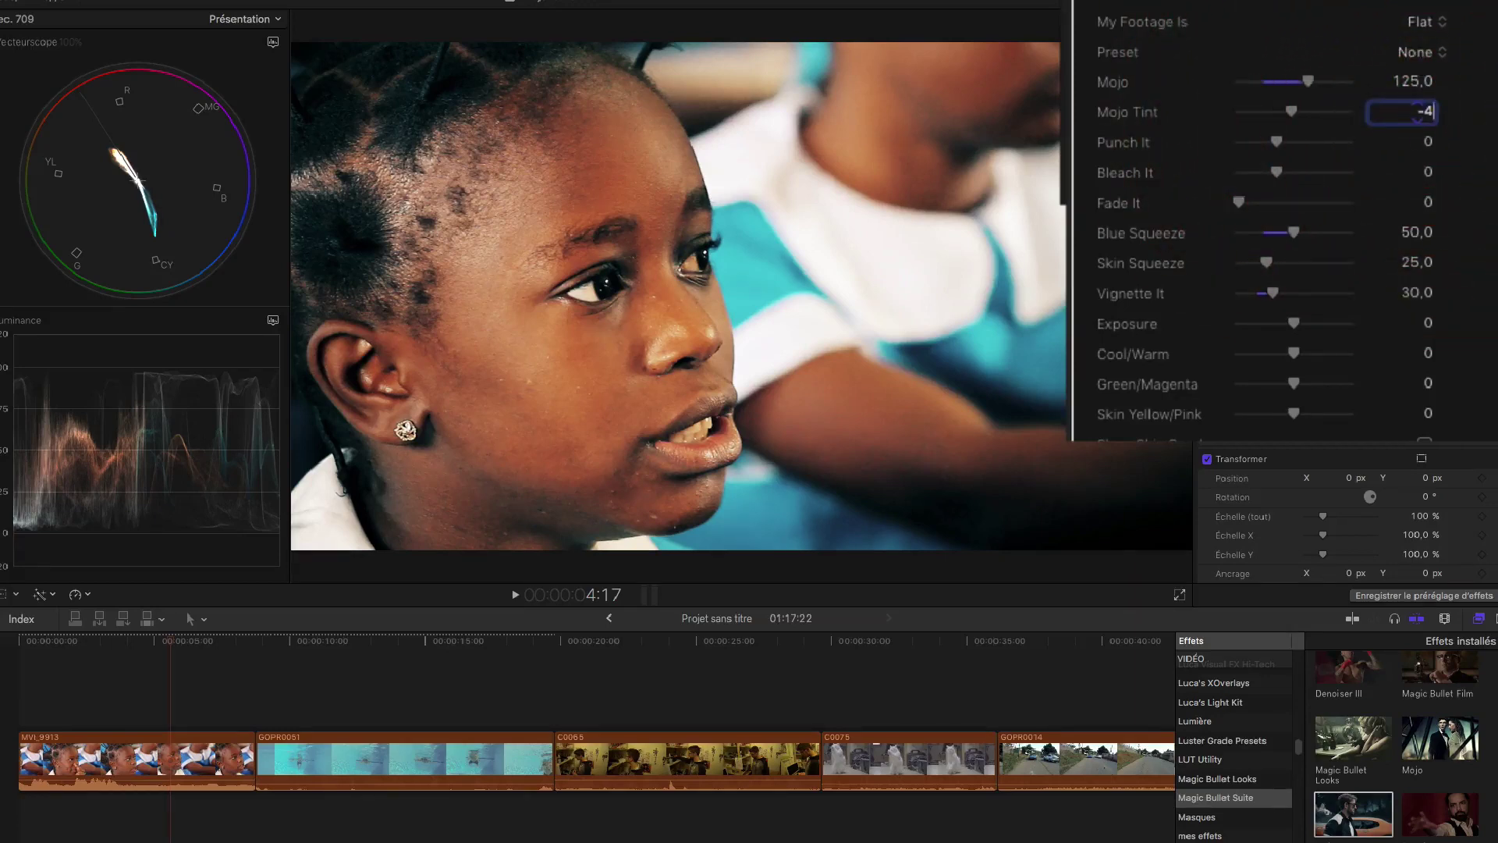
{"action": "type", "text": "0"}
{"action": "key", "text": "Return"}
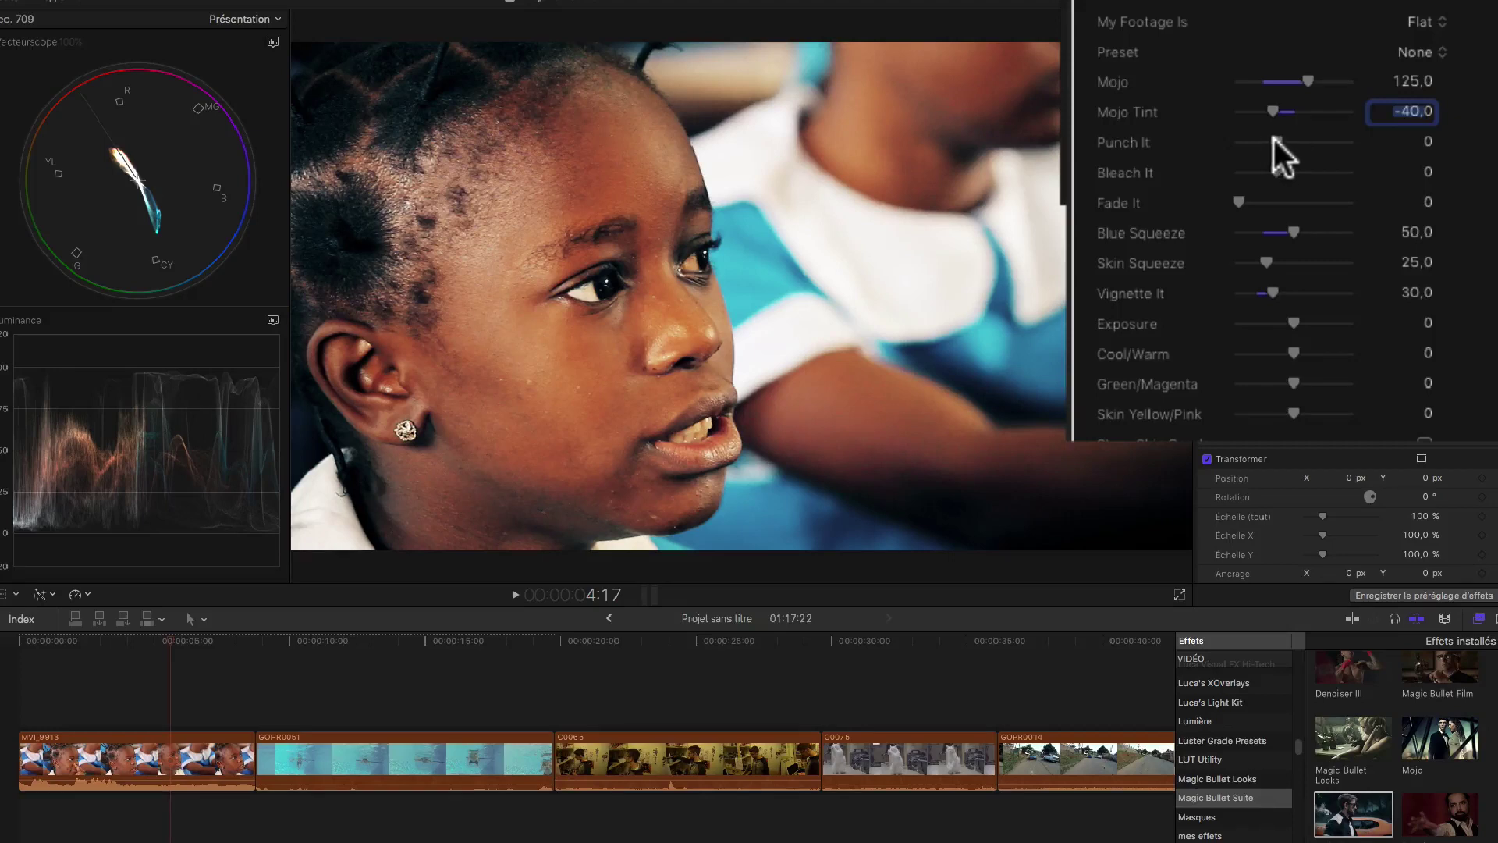
- Try Punch It at 200 and -100, and settle it at -21
{"action": "left_click_drag", "start_coordinate": [1275, 139], "coordinate": [1373, 148]}
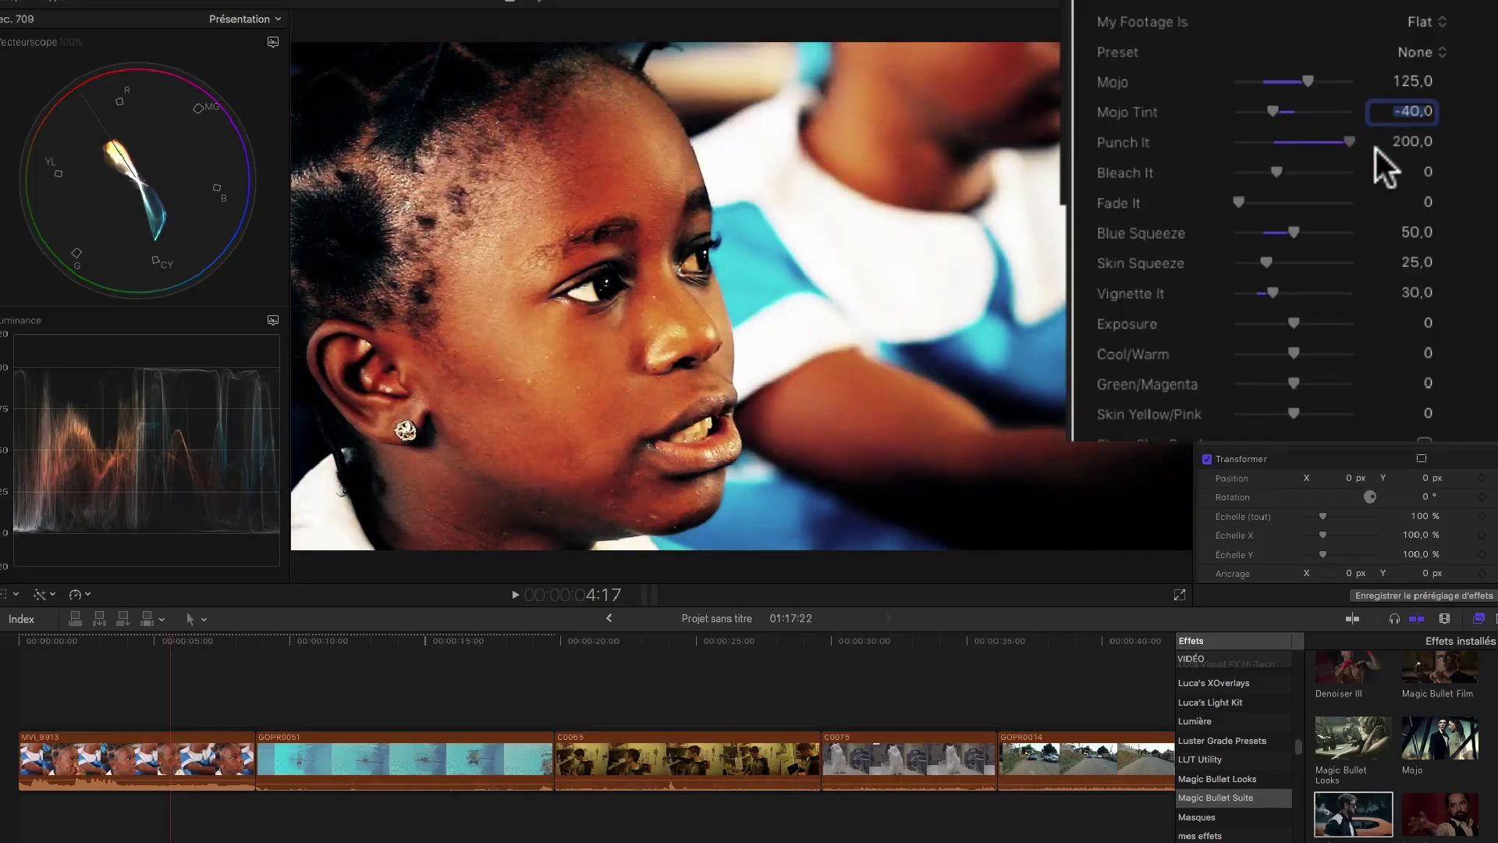
{"action": "left_click_drag", "start_coordinate": [1375, 148], "coordinate": [1375, 148]}
{"action": "left_click_drag", "start_coordinate": [1356, 140], "coordinate": [1188, 138]}
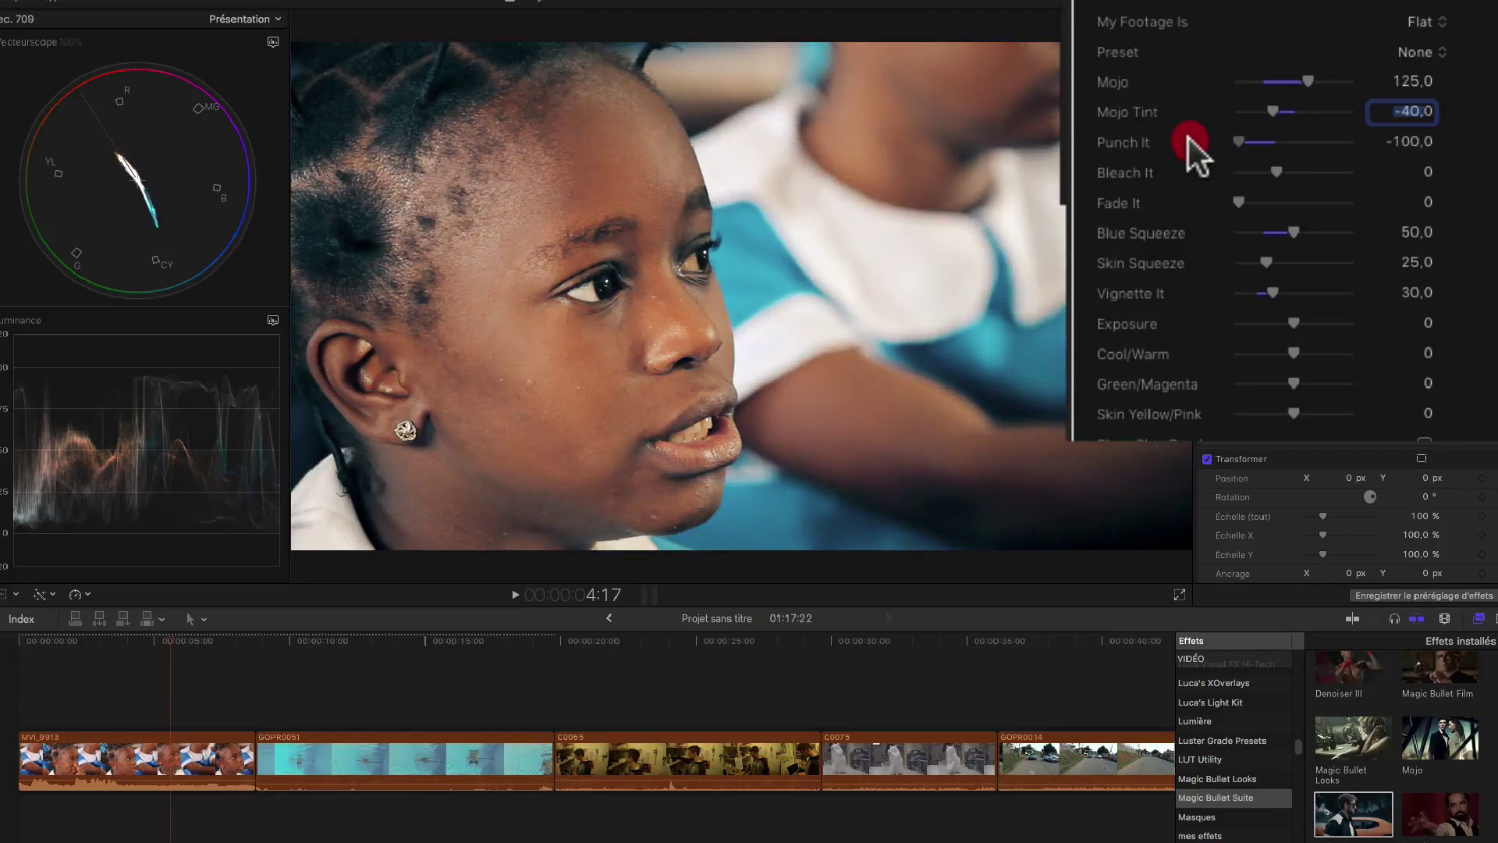
{"action": "left_click_drag", "start_coordinate": [1251, 140], "coordinate": [1272, 141]}
{"action": "left_click", "coordinate": [1270, 141]}
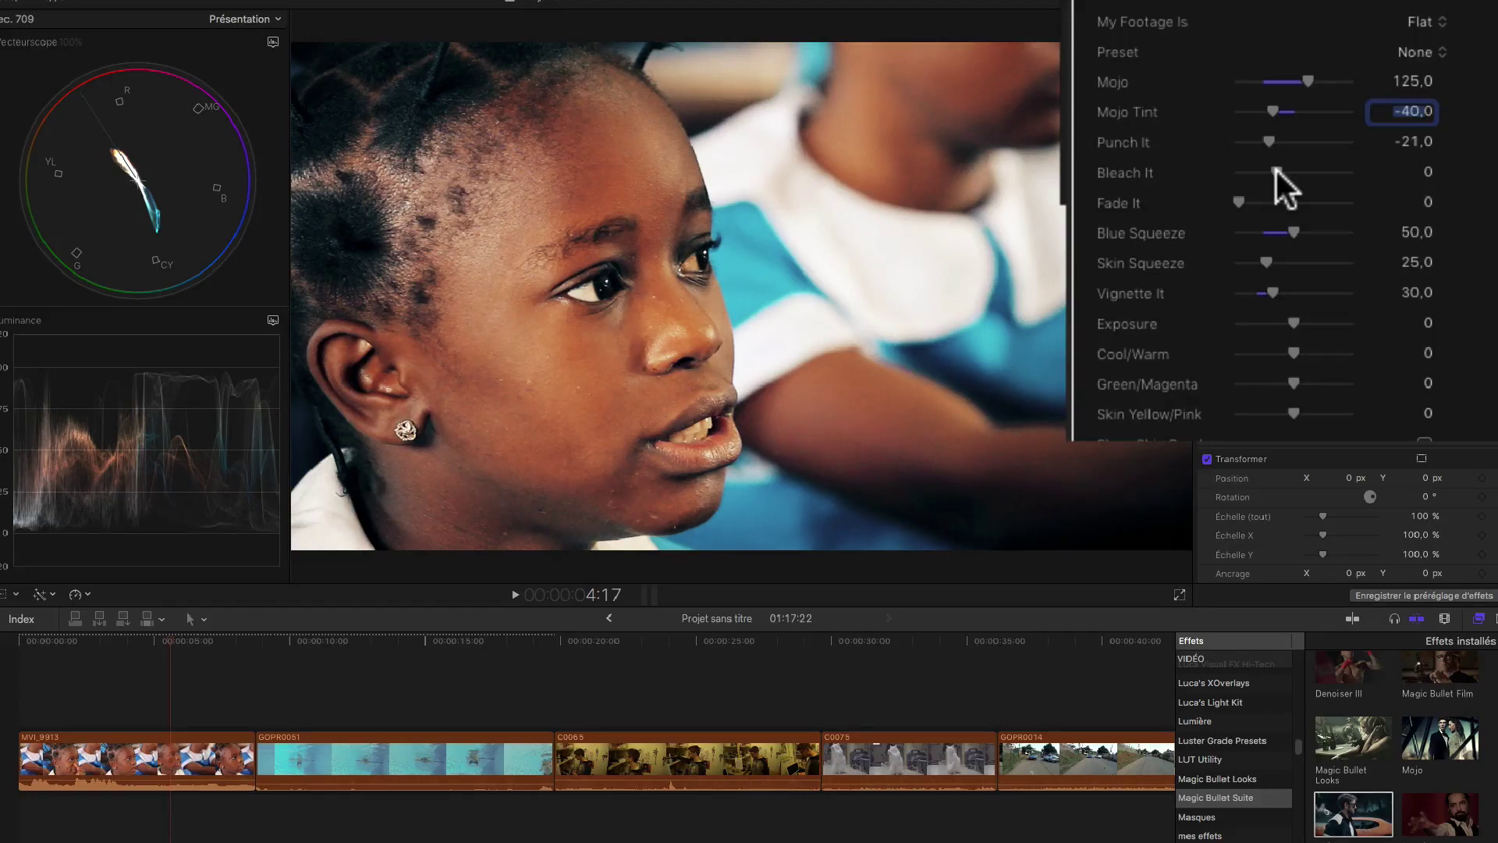
- Try Bleach It at 200 and settle it at 66, and set Fade It to 5
{"action": "left_click_drag", "start_coordinate": [1277, 169], "coordinate": [1361, 174]}
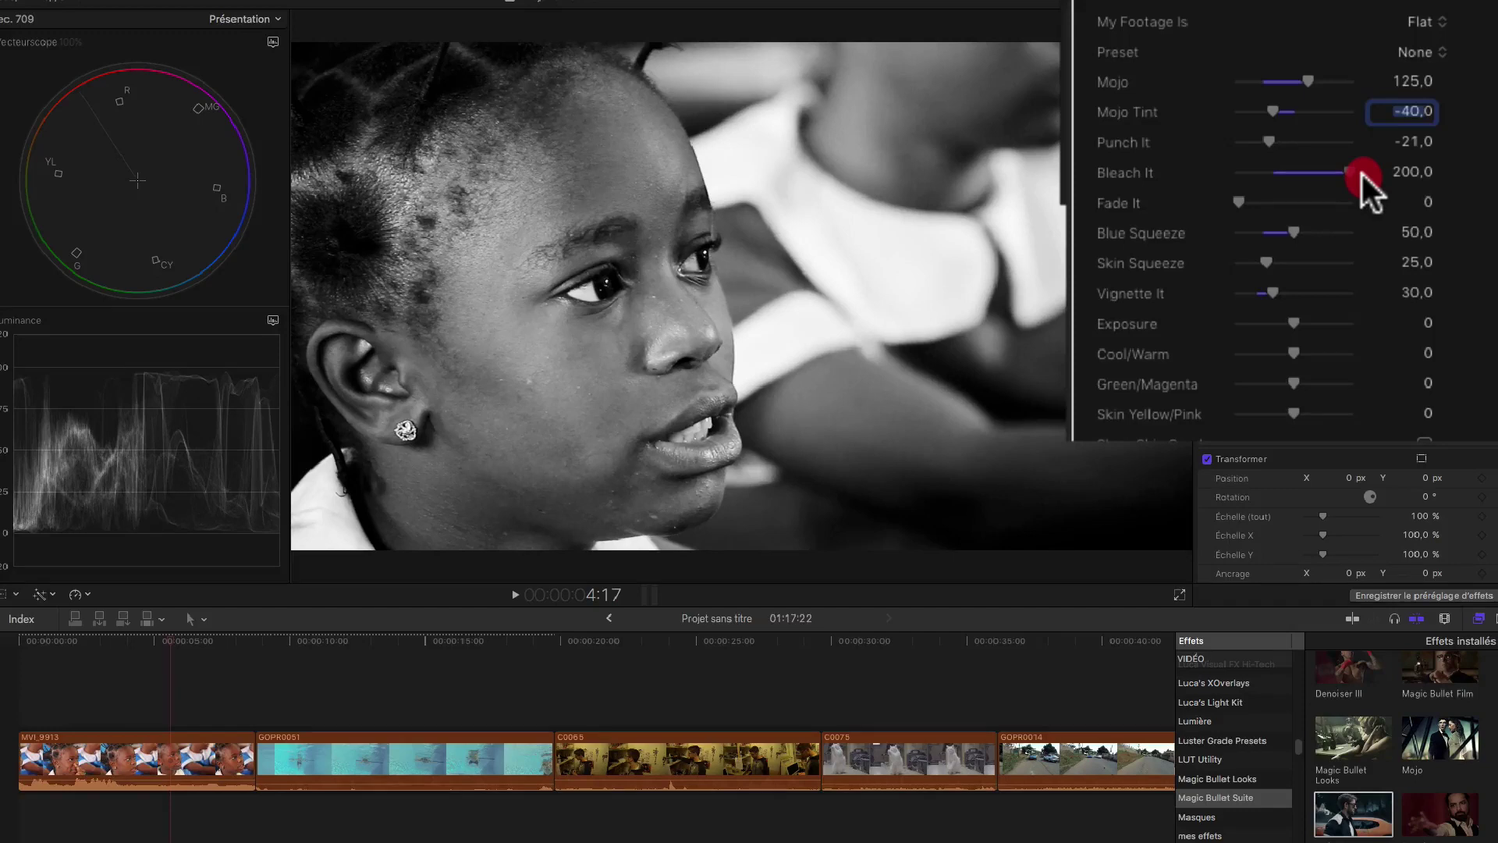
{"action": "left_click_drag", "start_coordinate": [1347, 173], "coordinate": [1302, 173]}
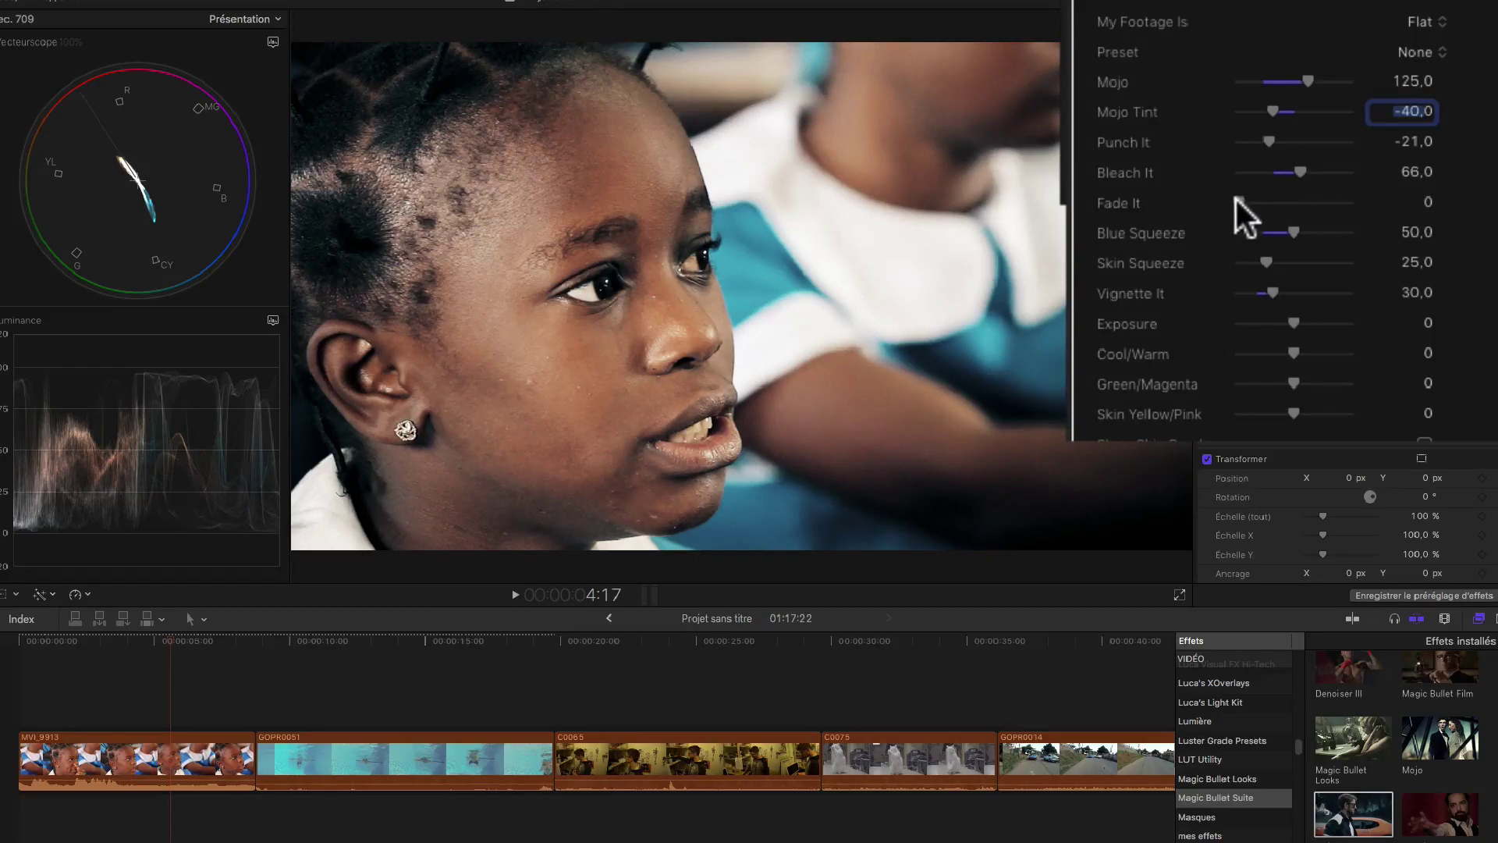
{"action": "mouse_move", "coordinate": [1238, 200]}
{"action": "left_mouse_down"}
{"action": "mouse_move", "coordinate": [1271, 200]}
{"action": "mouse_move", "coordinate": [1241, 201]}
{"action": "left_mouse_up"}
{"action": "left_click", "coordinate": [1242, 202]}
- Try Blue Squeeze at 100, and settle it at 25
{"action": "left_click_drag", "start_coordinate": [1295, 231], "coordinate": [1455, 251]}
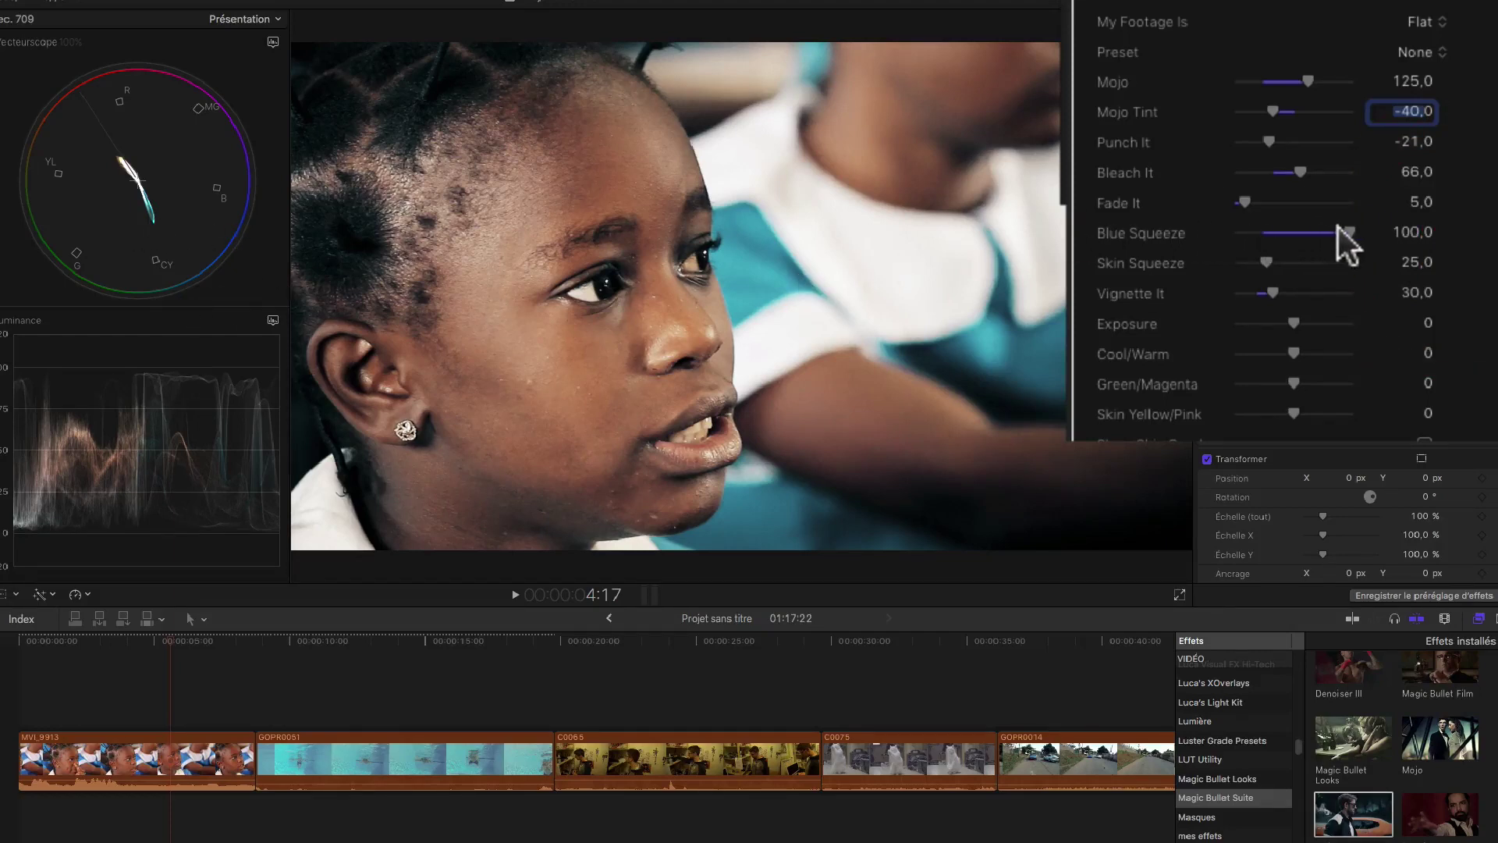
{"action": "left_click_drag", "start_coordinate": [1346, 228], "coordinate": [1492, 269]}
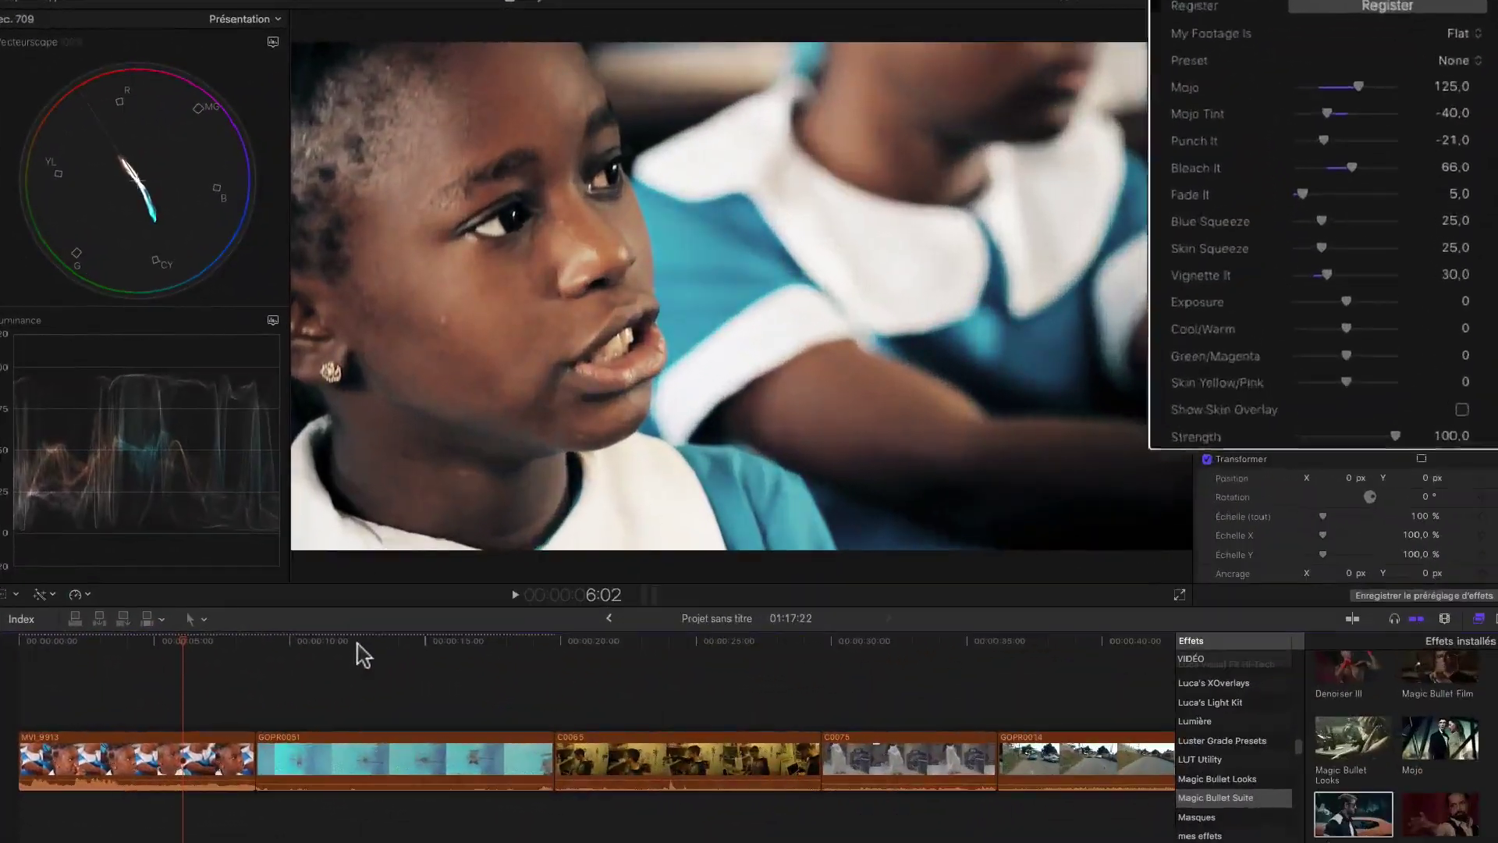
- On the swimming pool clip, try Blue Squeeze at 100 and settle it at 28, and set Skin Squeeze to 29
{"action": "left_click", "coordinate": [359, 643]}
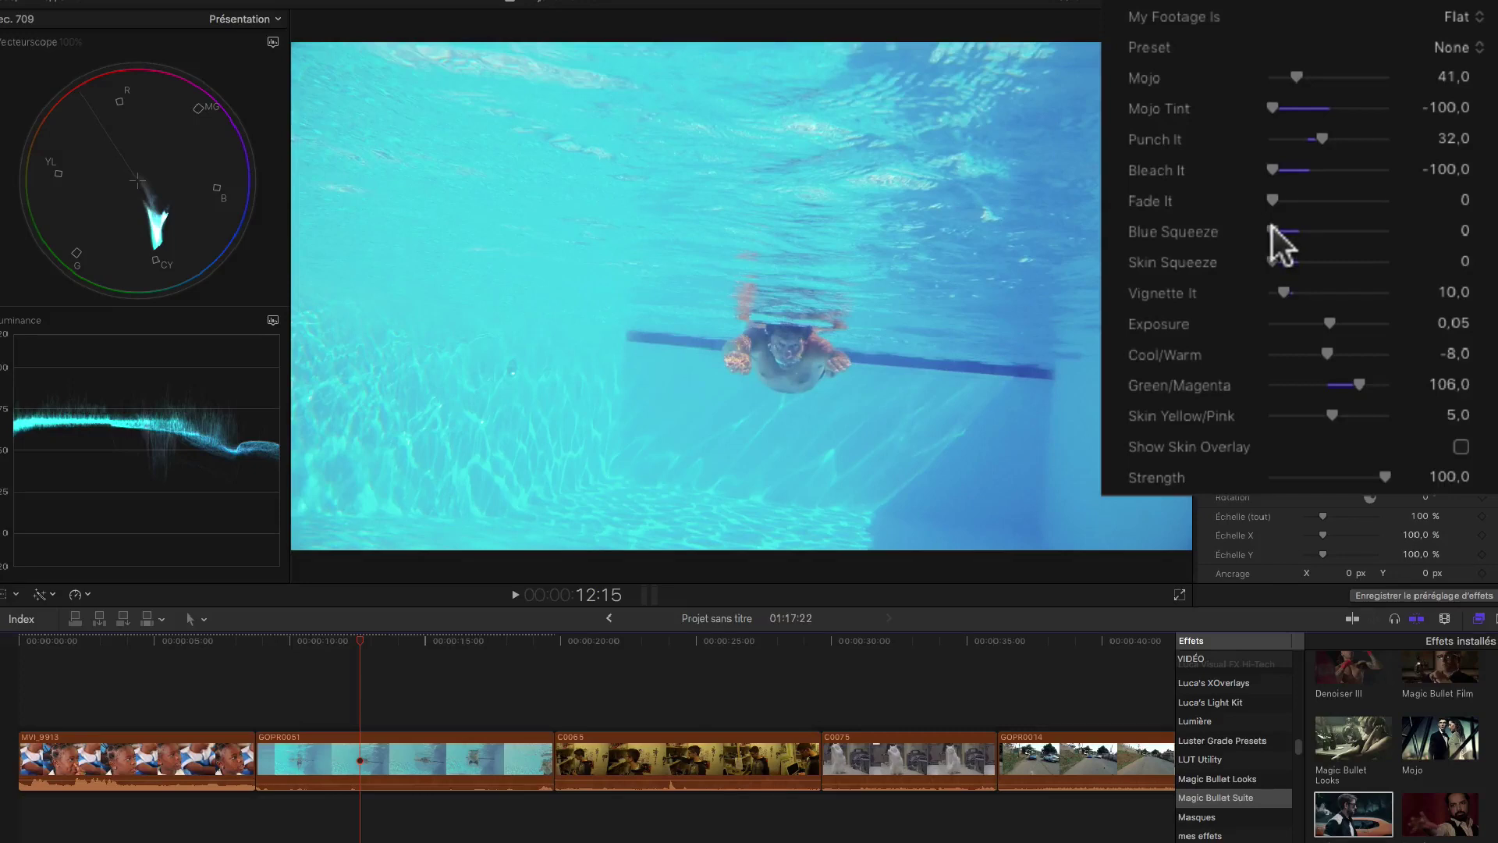
{"action": "left_click_drag", "start_coordinate": [1382, 231], "coordinate": [1426, 232]}
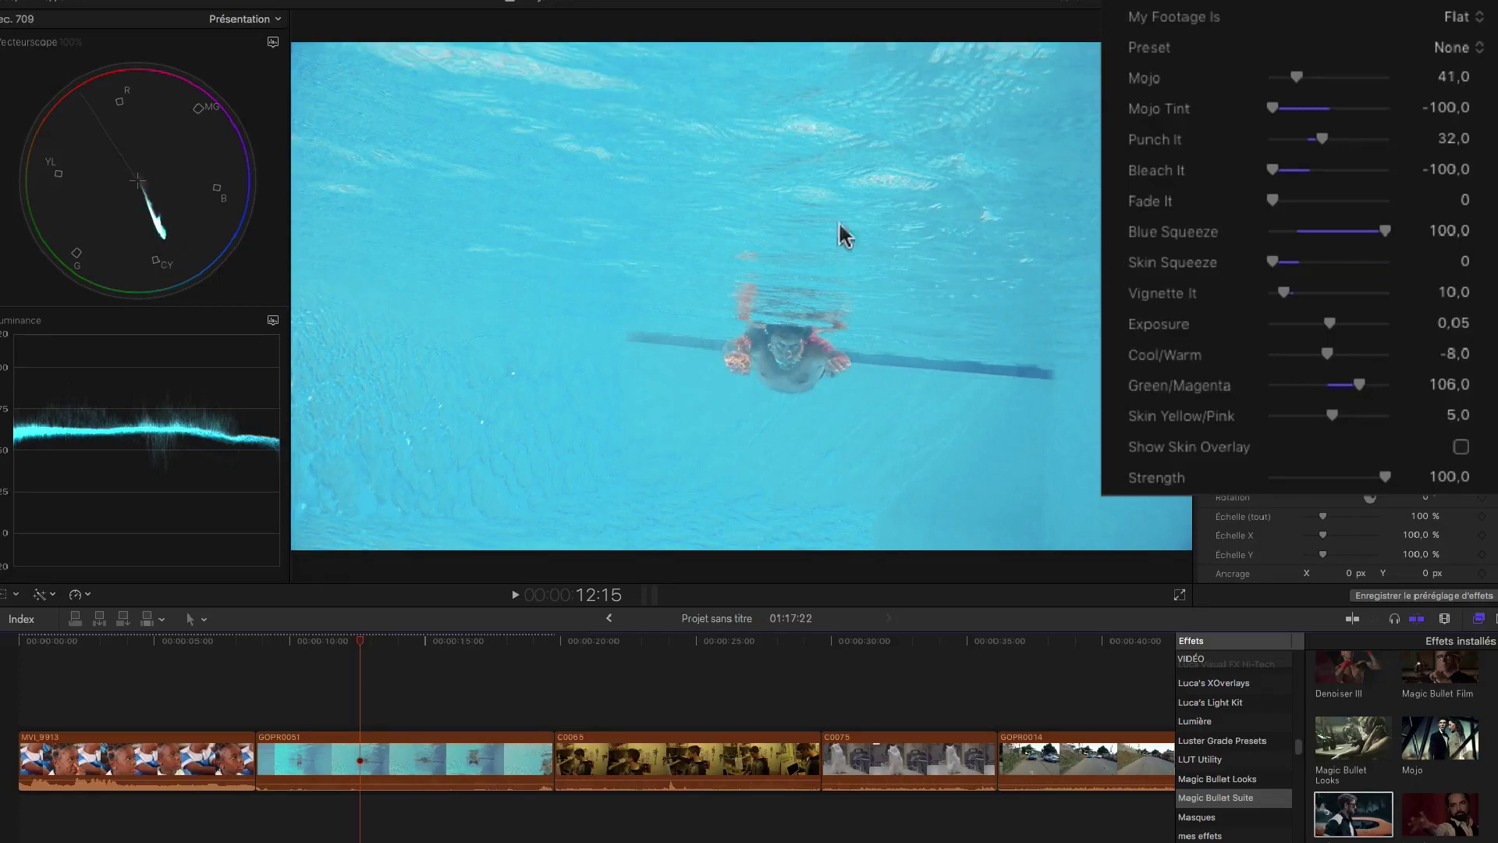
{"action": "left_click_drag", "start_coordinate": [1379, 233], "coordinate": [1187, 237]}
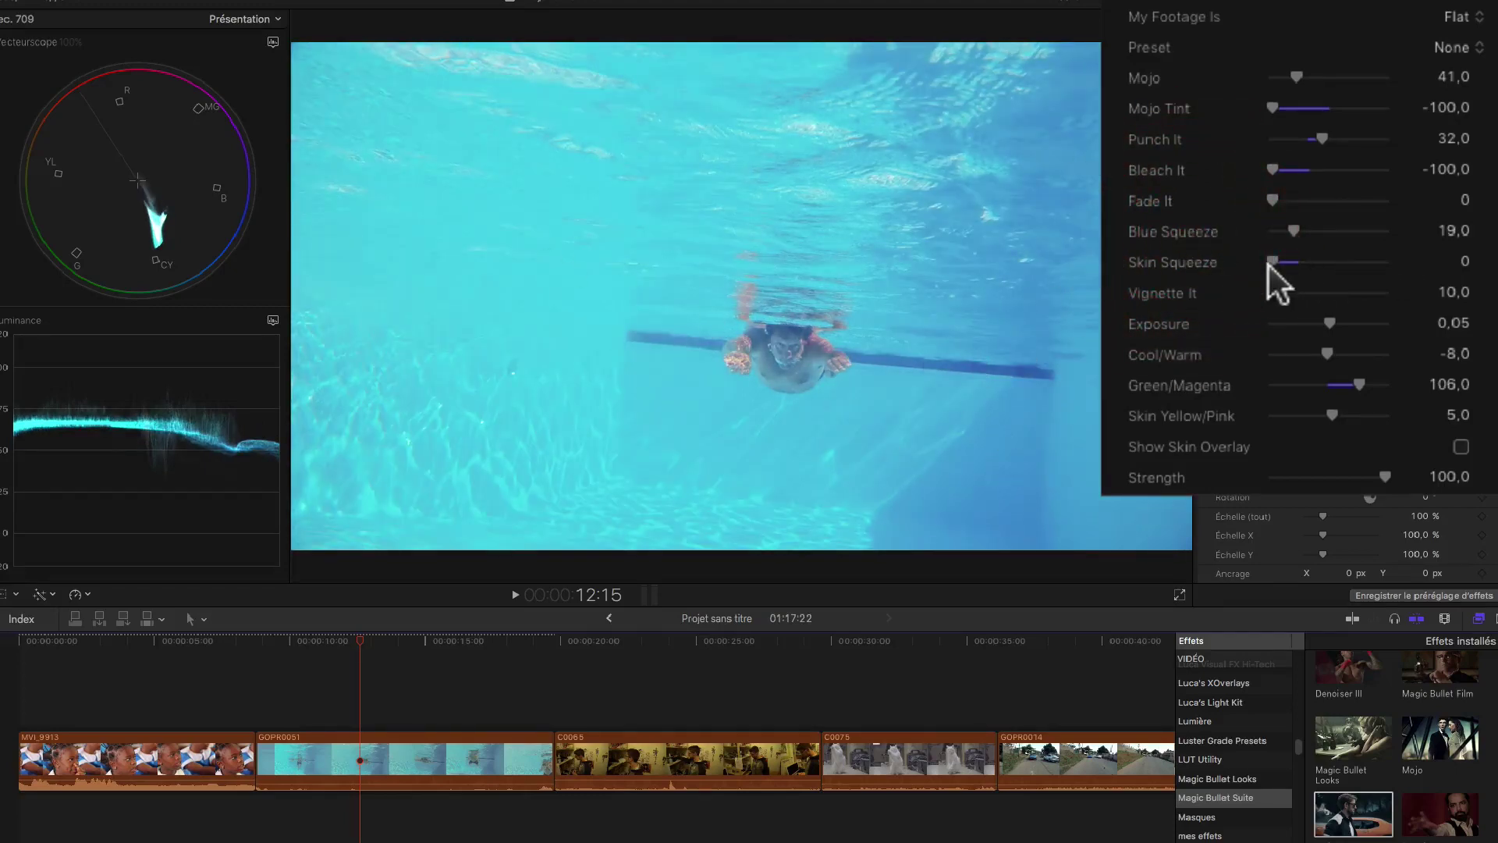
{"action": "left_click_drag", "start_coordinate": [1319, 218], "coordinate": [1273, 236]}
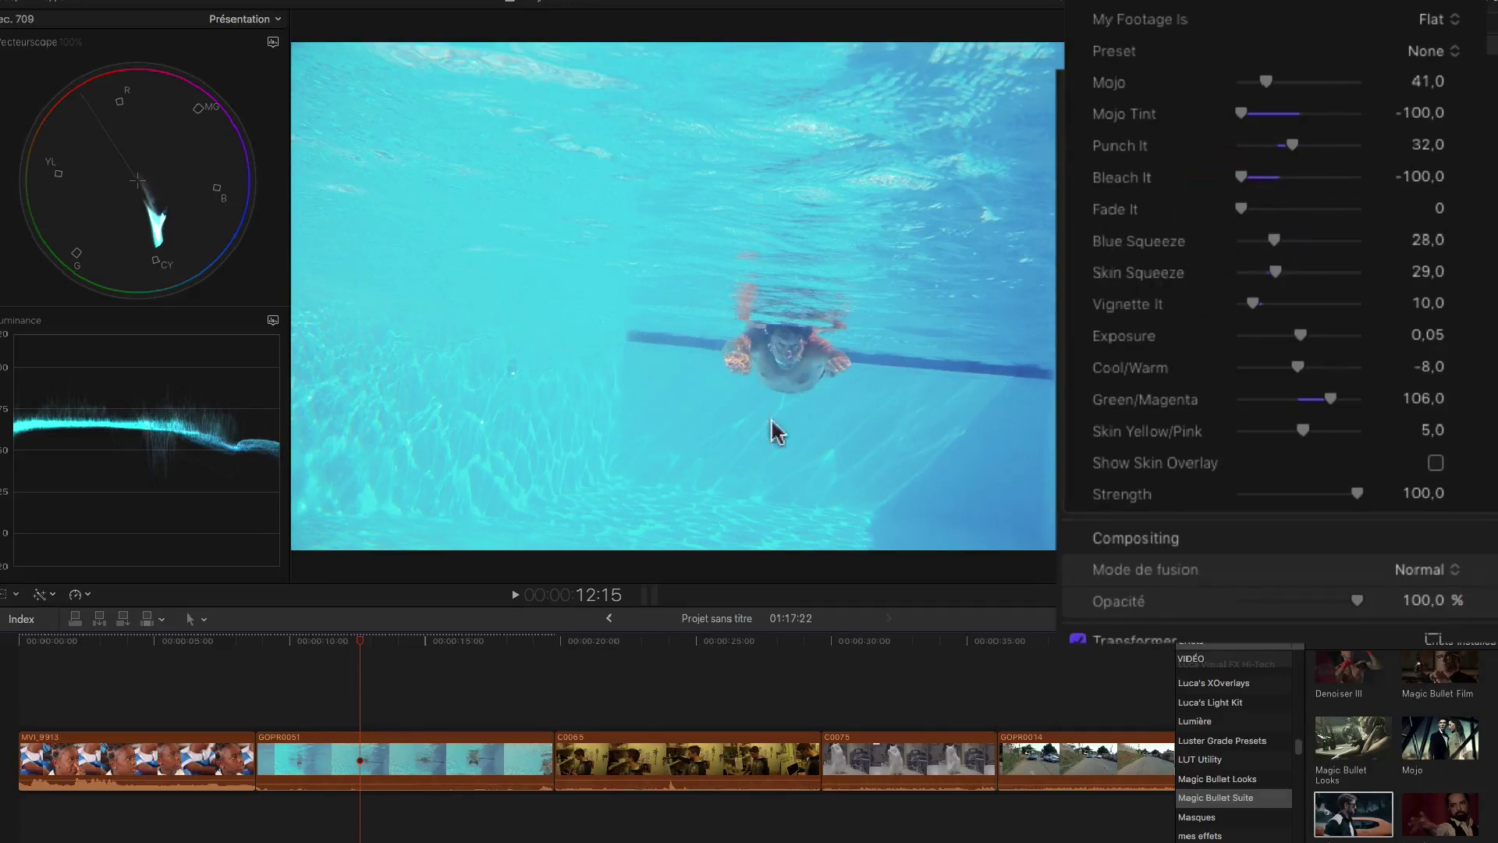
- On the first clip, test Skin Squeeze at 100 and 0 with the skin overlay shown, settle it at 23, and hide the overlay
{"action": "left_click", "coordinate": [146, 642]}
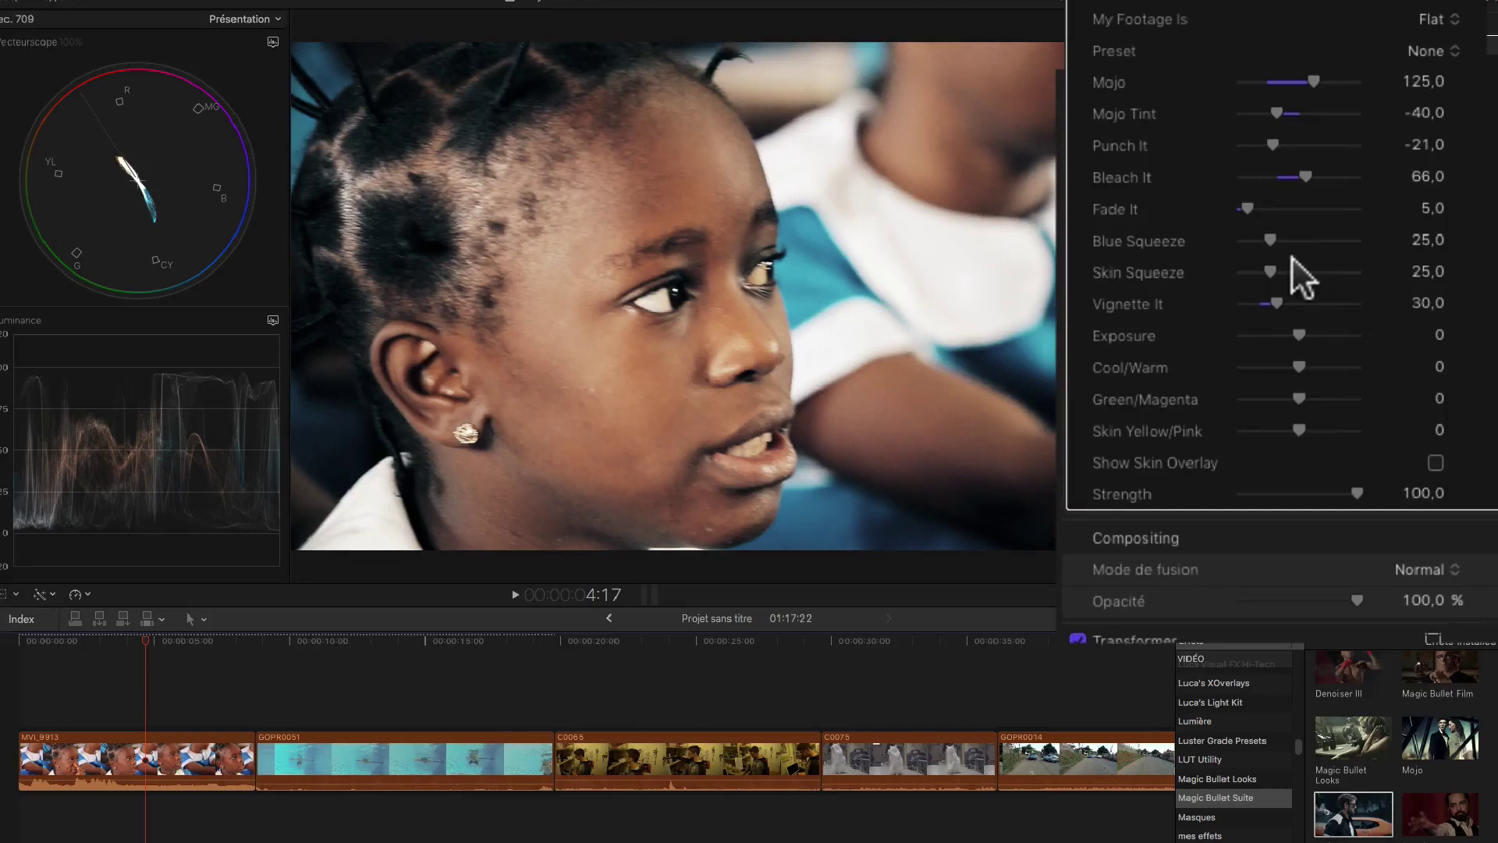
{"action": "left_click", "coordinate": [1269, 270]}
{"action": "left_click", "coordinate": [1436, 462]}
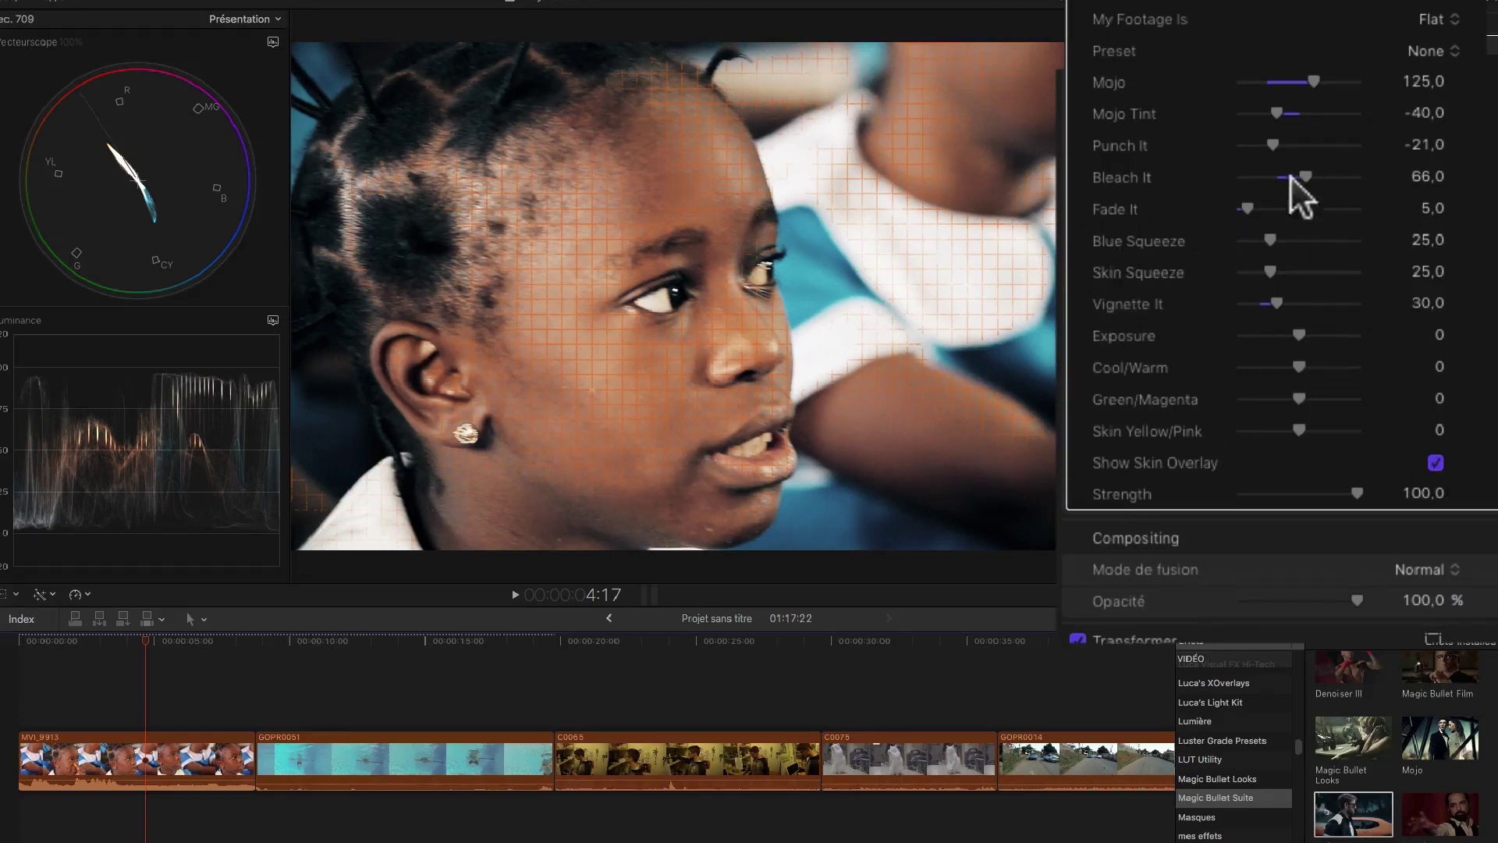
{"action": "left_click_drag", "start_coordinate": [1271, 273], "coordinate": [1484, 287]}
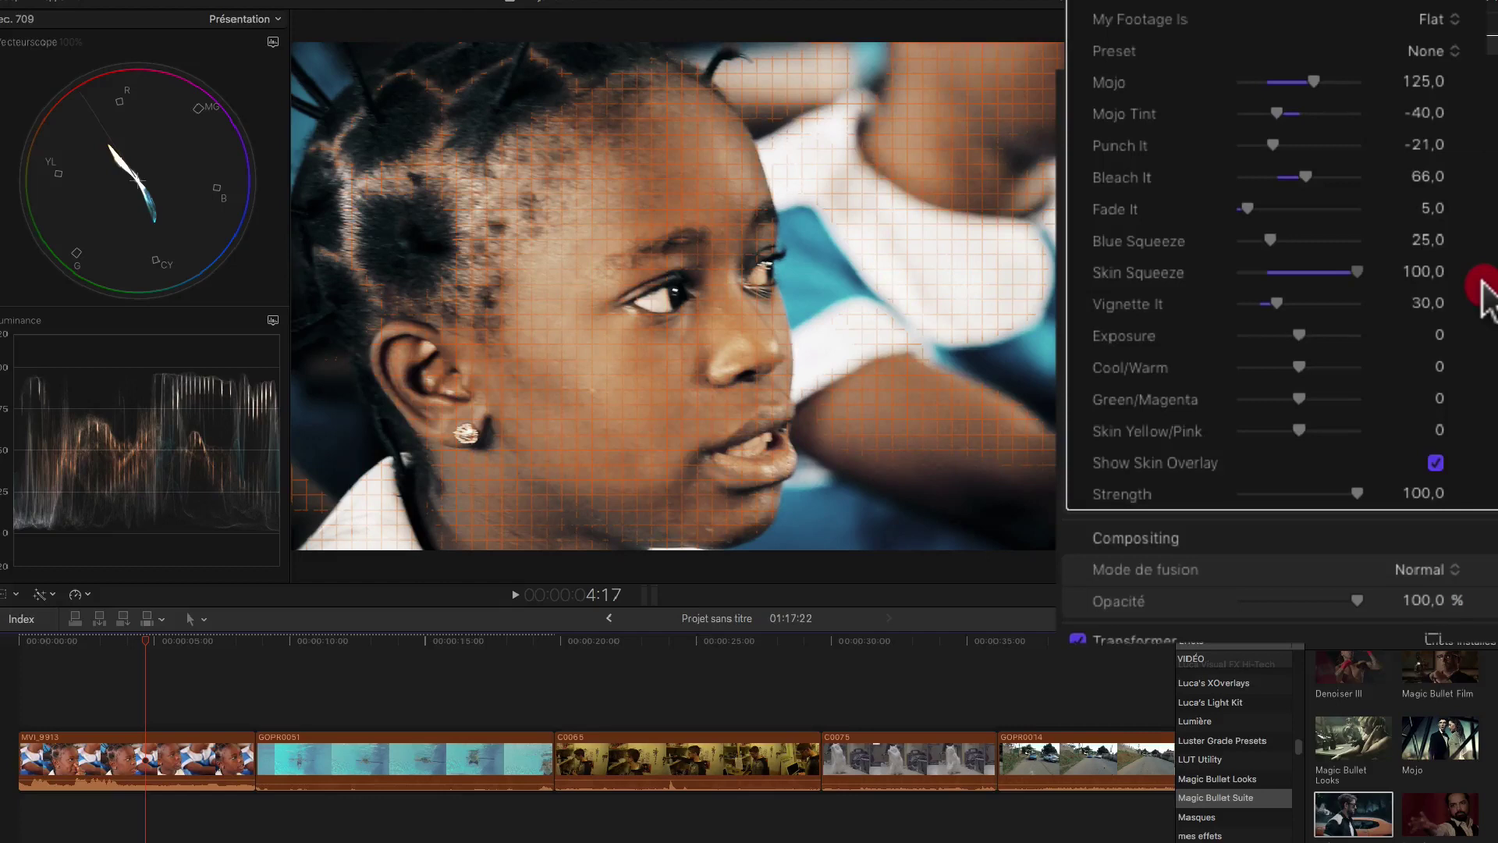
{"action": "left_click_drag", "start_coordinate": [1483, 287], "coordinate": [1066, 286]}
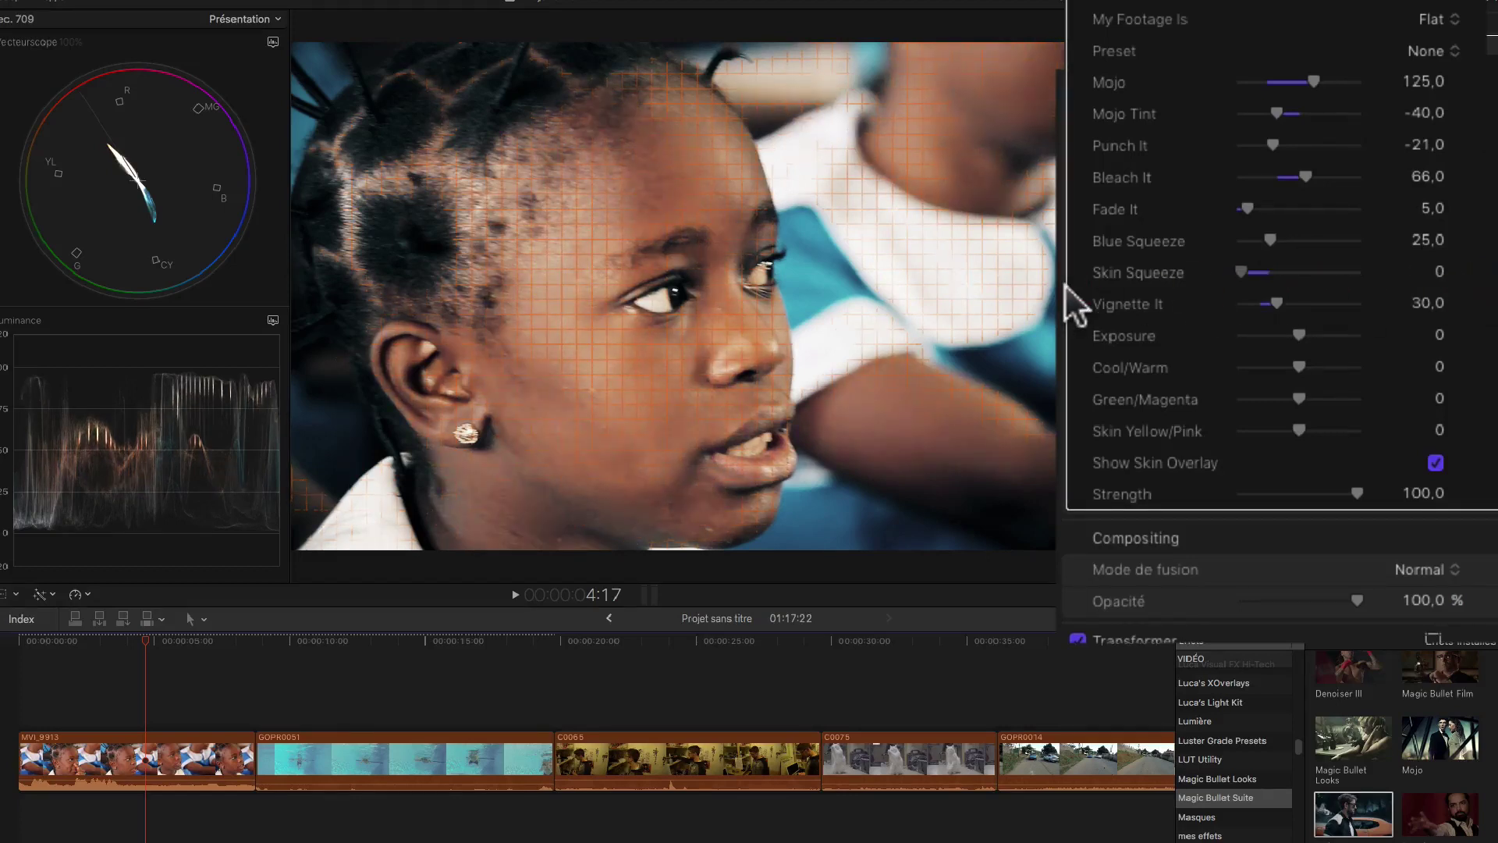
{"action": "left_click_drag", "start_coordinate": [1230, 287], "coordinate": [1267, 268]}
{"action": "left_click", "coordinate": [1436, 462]}
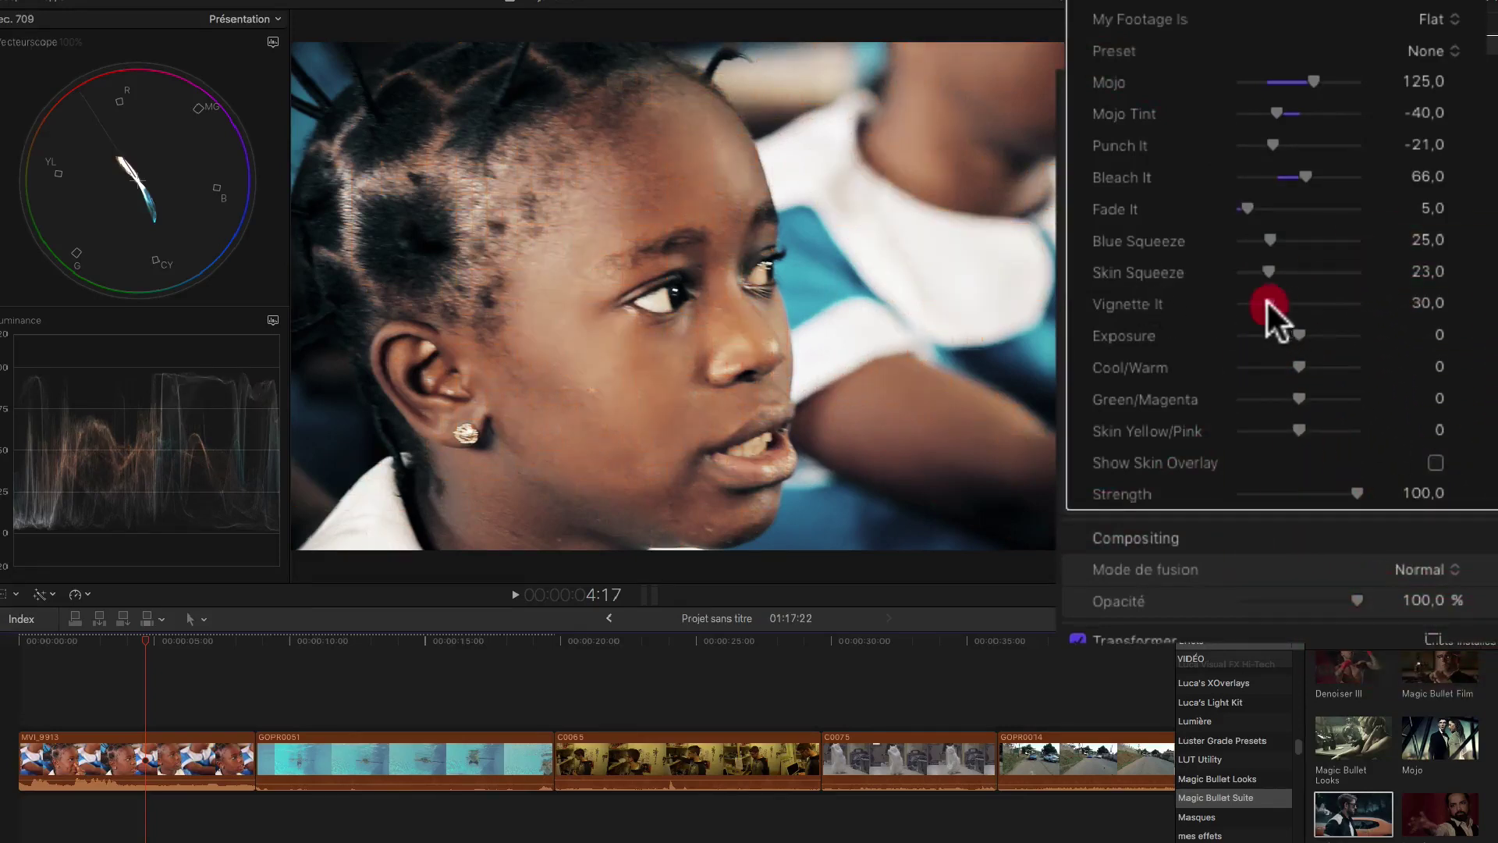
- Set Vignette It to 17 on the first clip
{"action": "mouse_move", "coordinate": [1266, 301]}
{"action": "left_mouse_down"}
{"action": "mouse_move", "coordinate": [1187, 301]}
{"action": "mouse_move", "coordinate": [1400, 302]}
{"action": "mouse_move", "coordinate": [1259, 293]}
{"action": "left_mouse_up"}
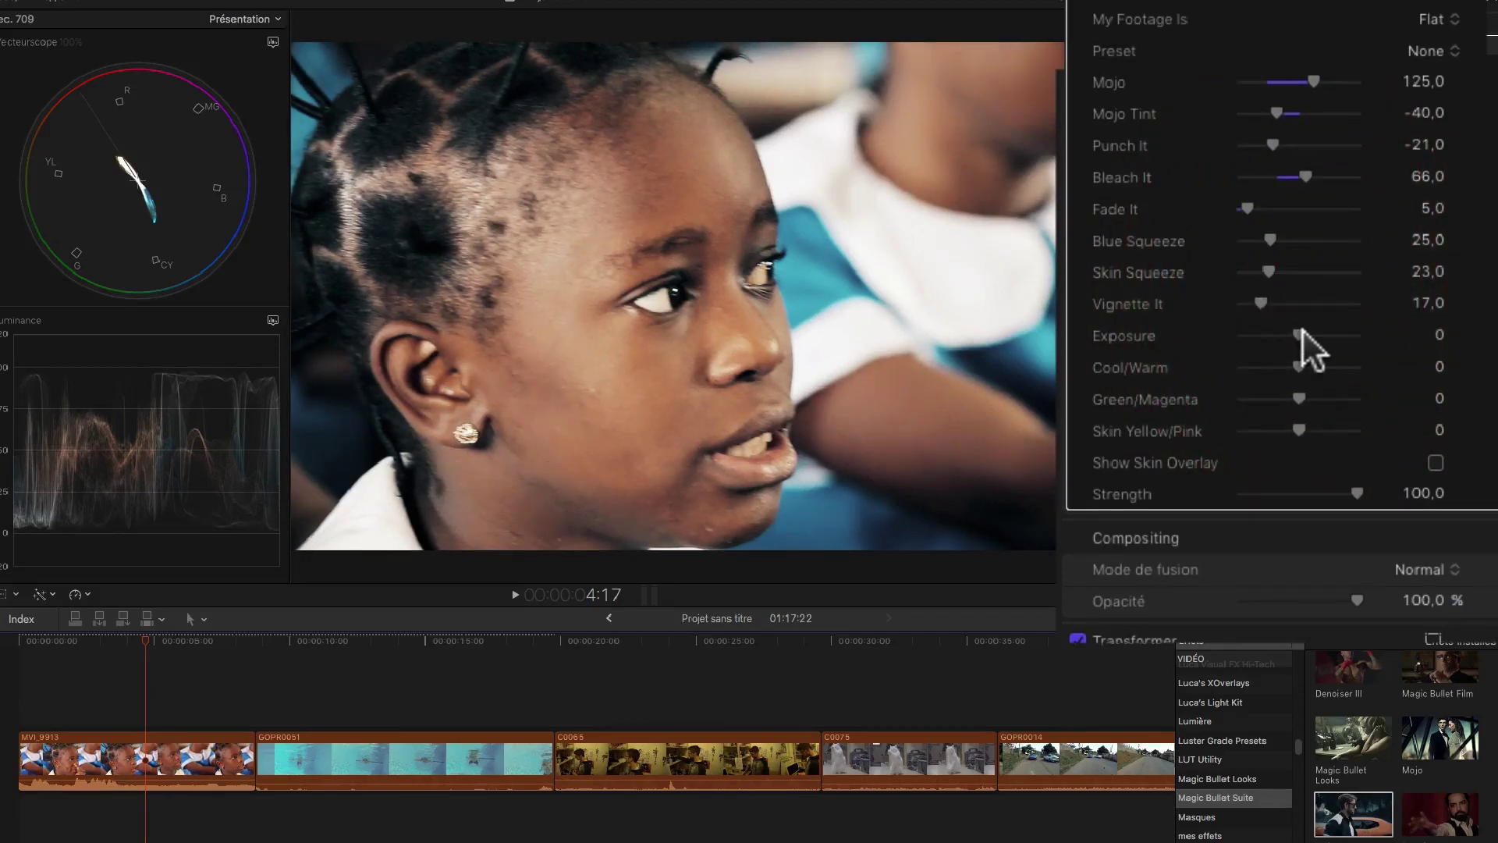
{"action": "left_click_drag", "start_coordinate": [1303, 330], "coordinate": [1302, 329]}
- Select the third clip, C0065, and compare its image with the Mojo II effect off and on
{"action": "left_click", "coordinate": [658, 646]}
{"action": "left_click", "coordinate": [676, 754]}
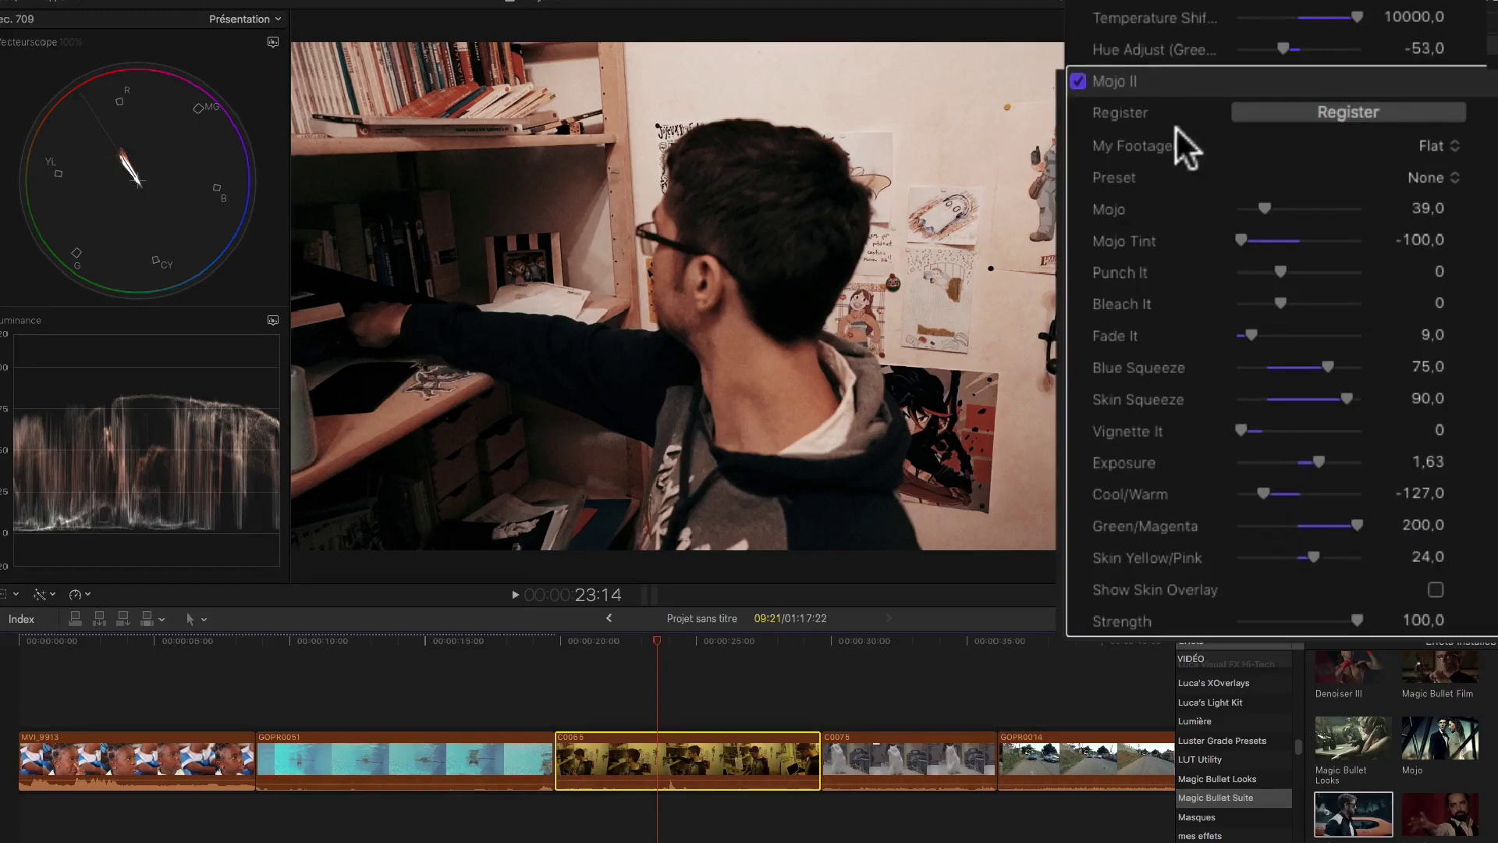
{"action": "left_click", "coordinate": [661, 648]}
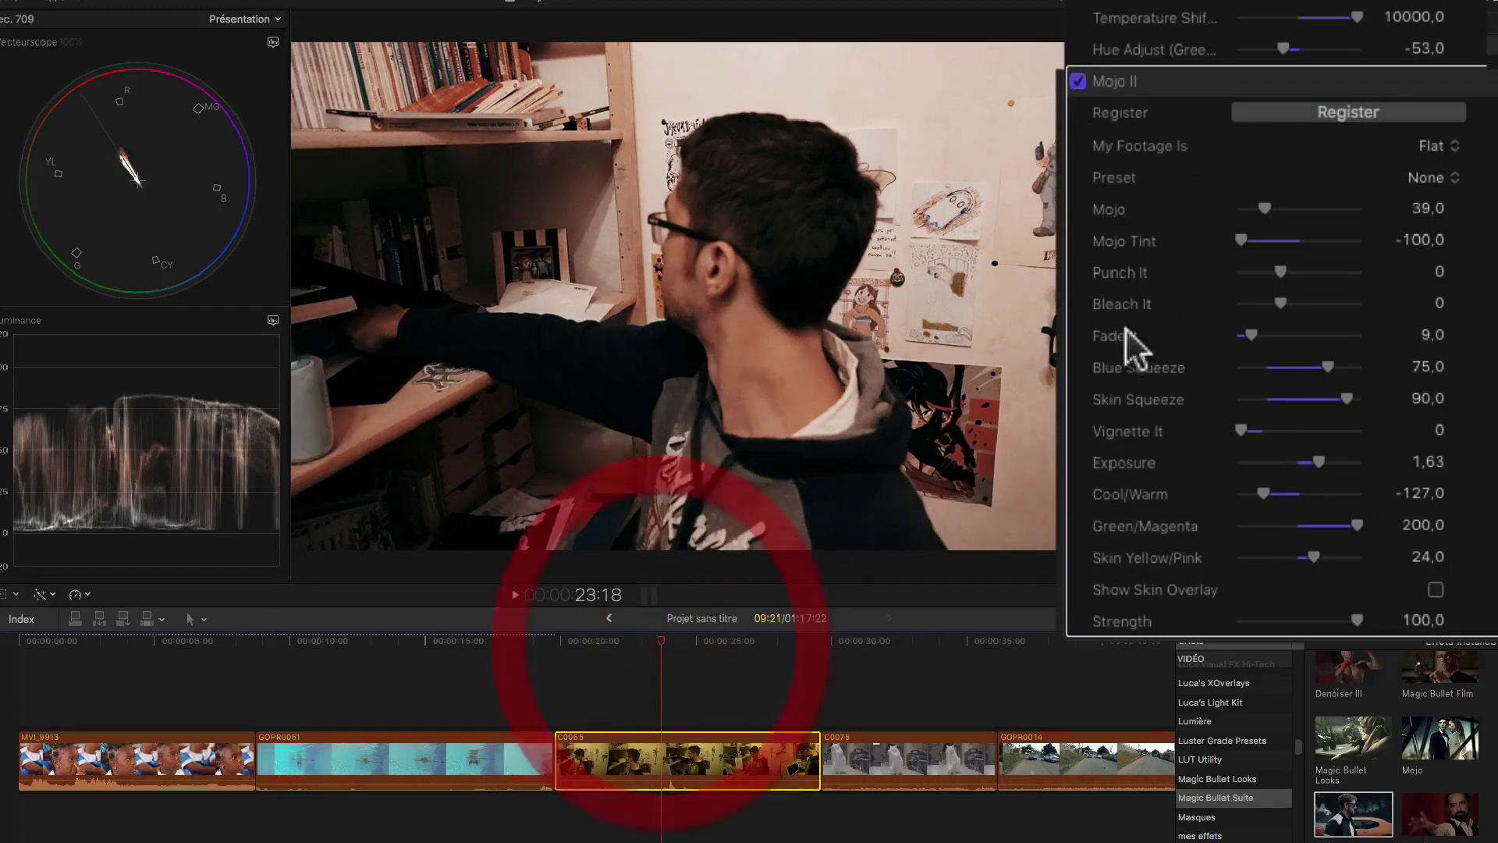
{"action": "left_click", "coordinate": [1078, 81]}
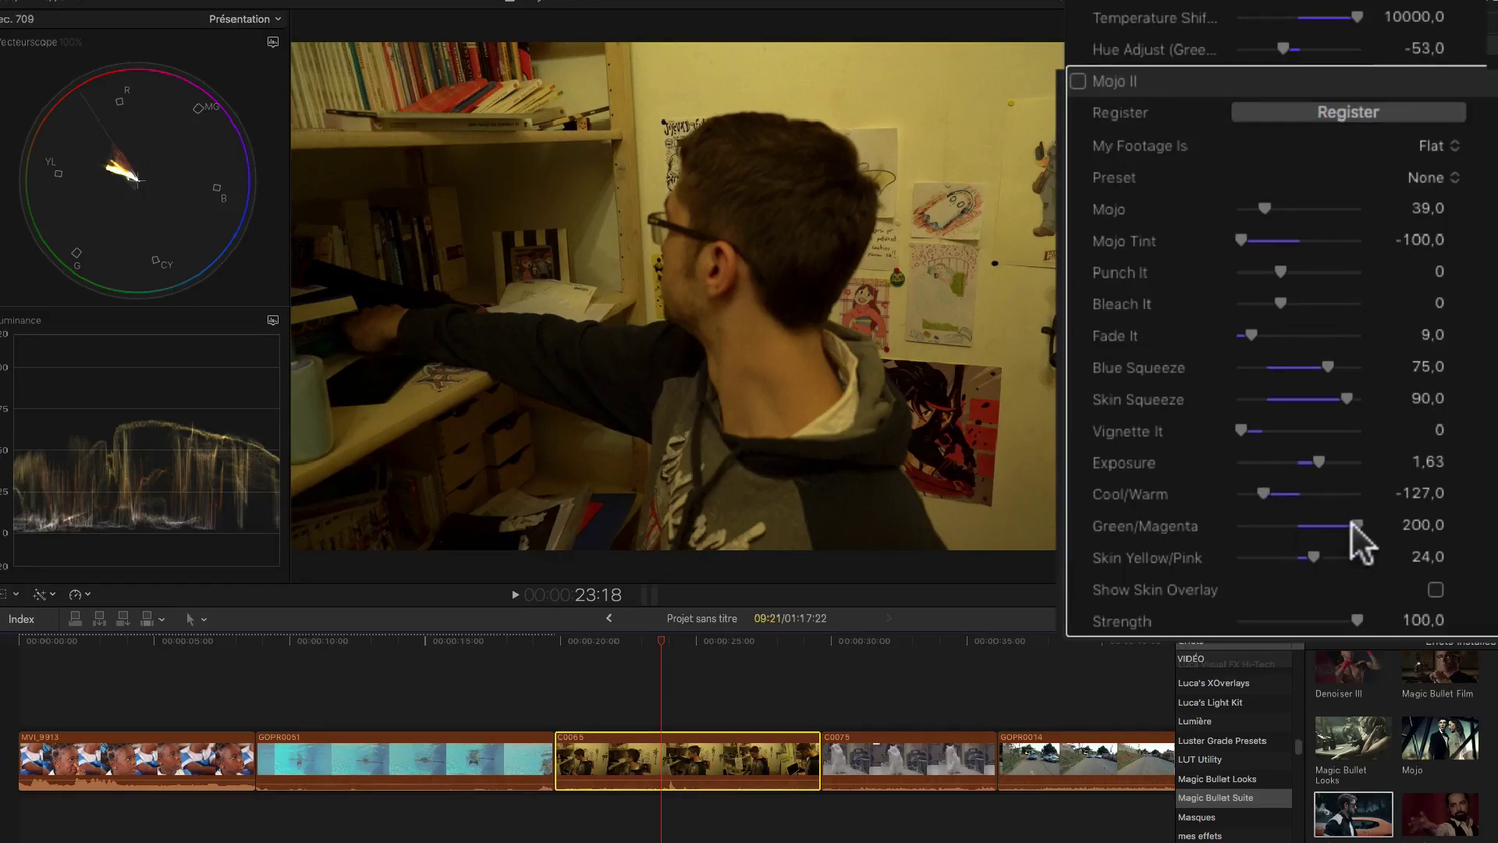
{"action": "left_click", "coordinate": [1078, 79]}
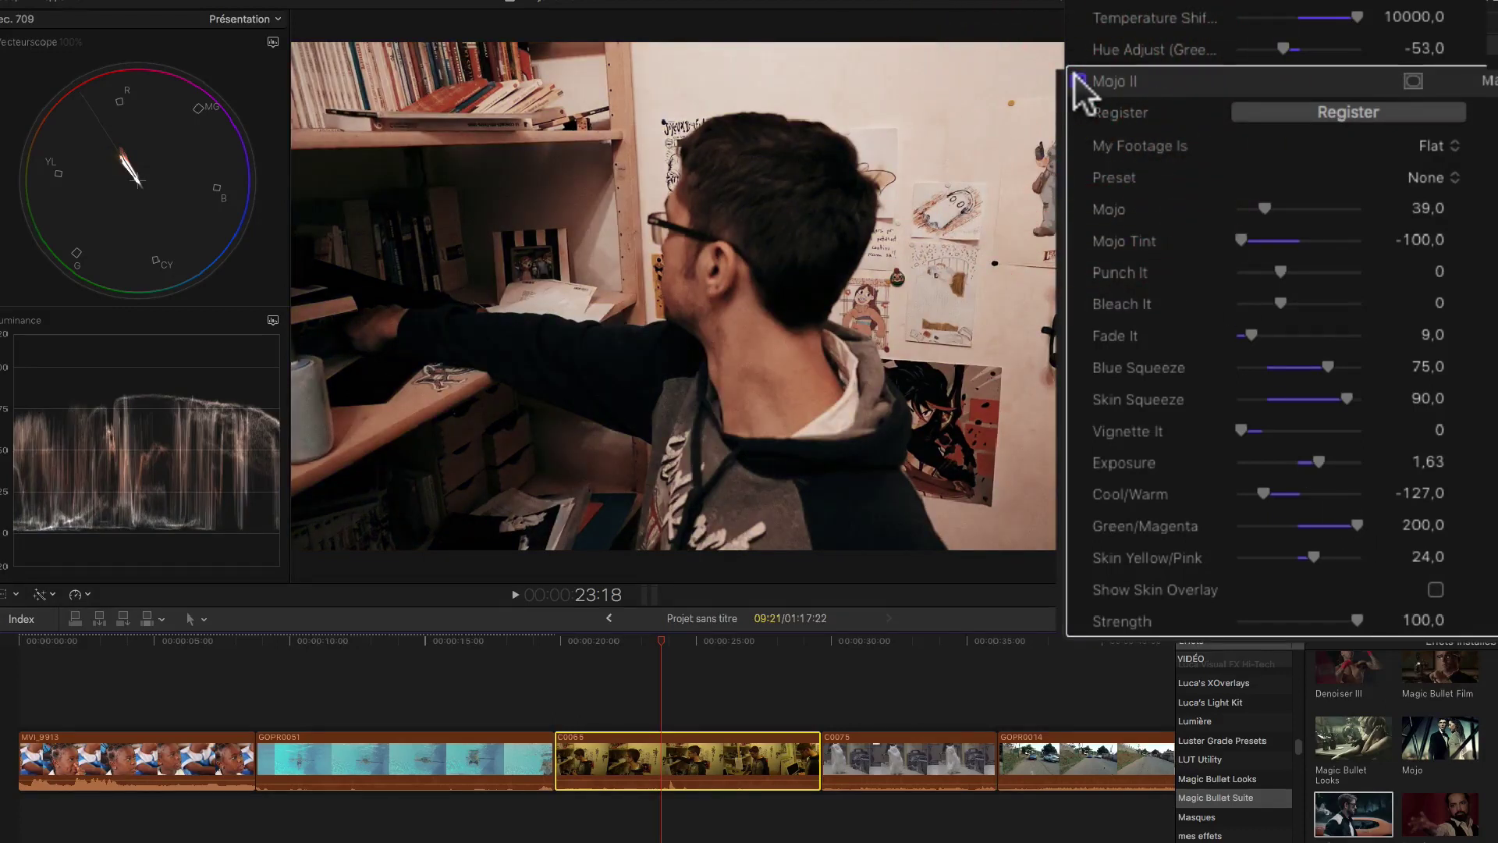
{"action": "left_click", "coordinate": [1078, 79]}
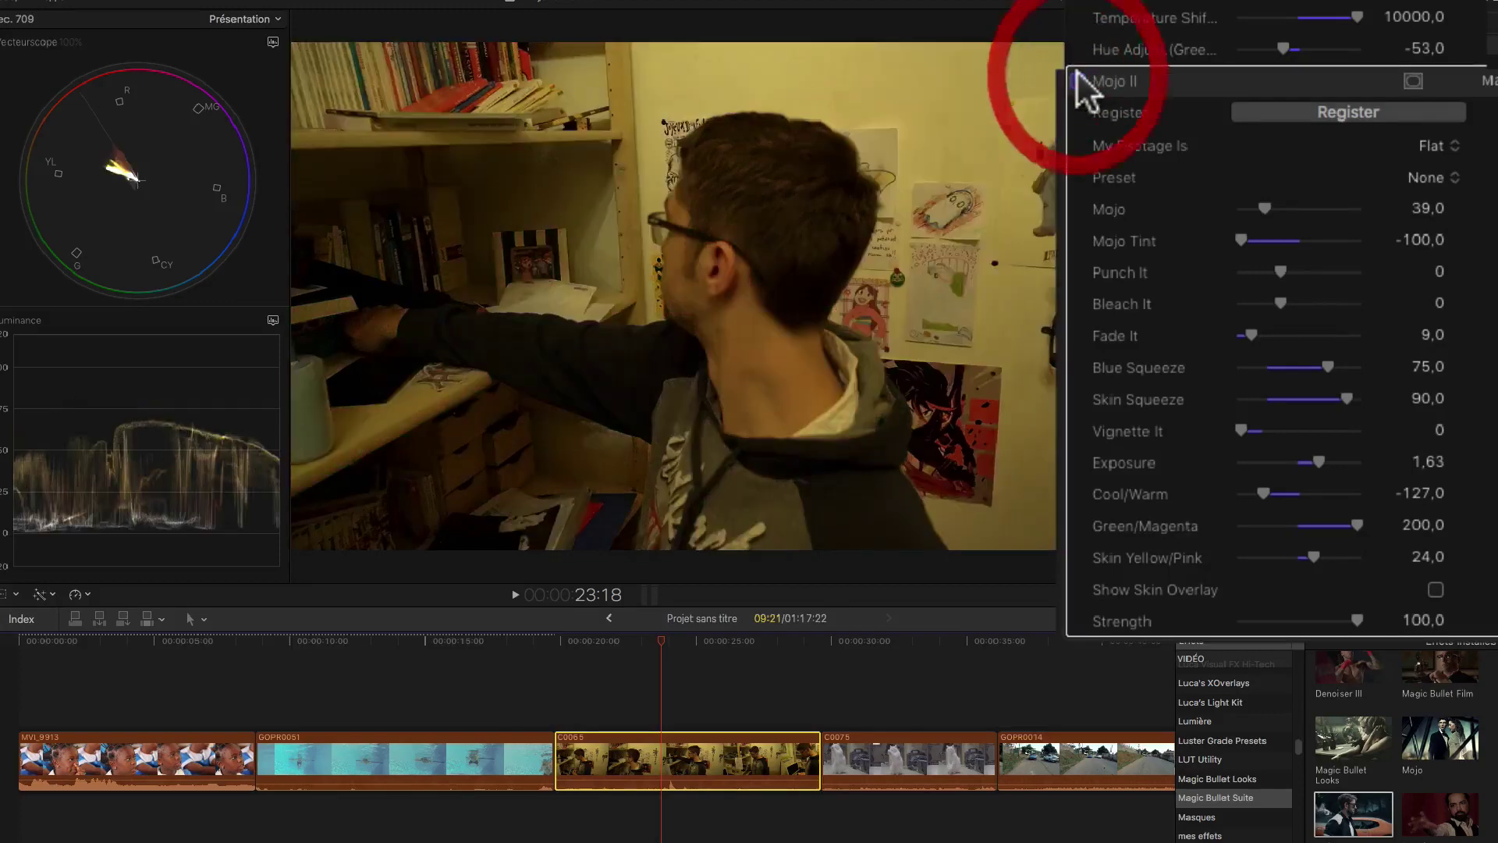
{"action": "left_click", "coordinate": [1079, 79]}
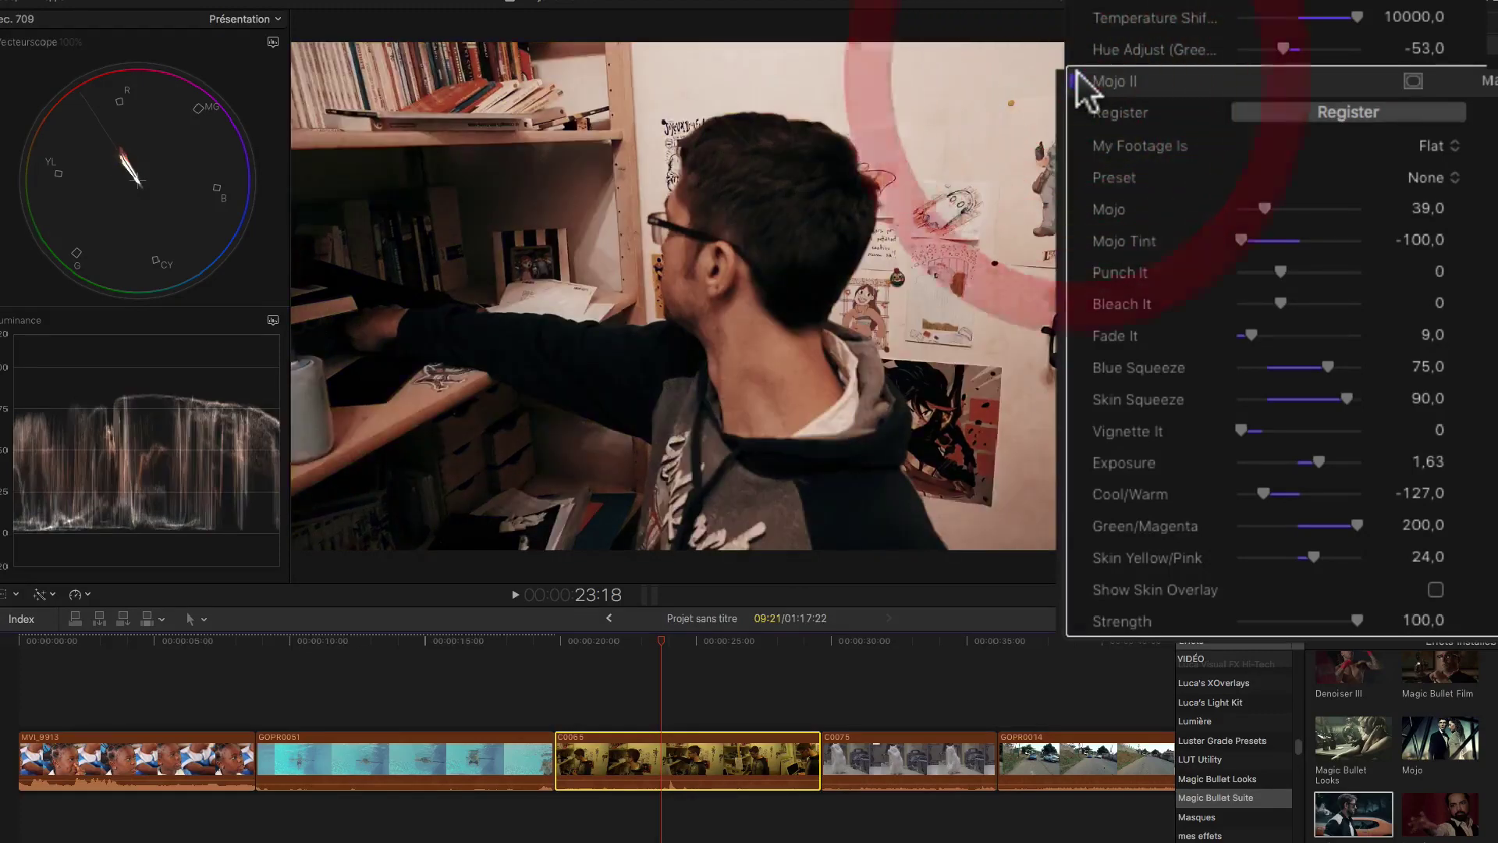
- Return to the first clip and set Cool/Warm to 37 and Green/Magenta to -67
{"action": "left_click", "coordinate": [367, 648]}
{"action": "left_click", "coordinate": [141, 649]}
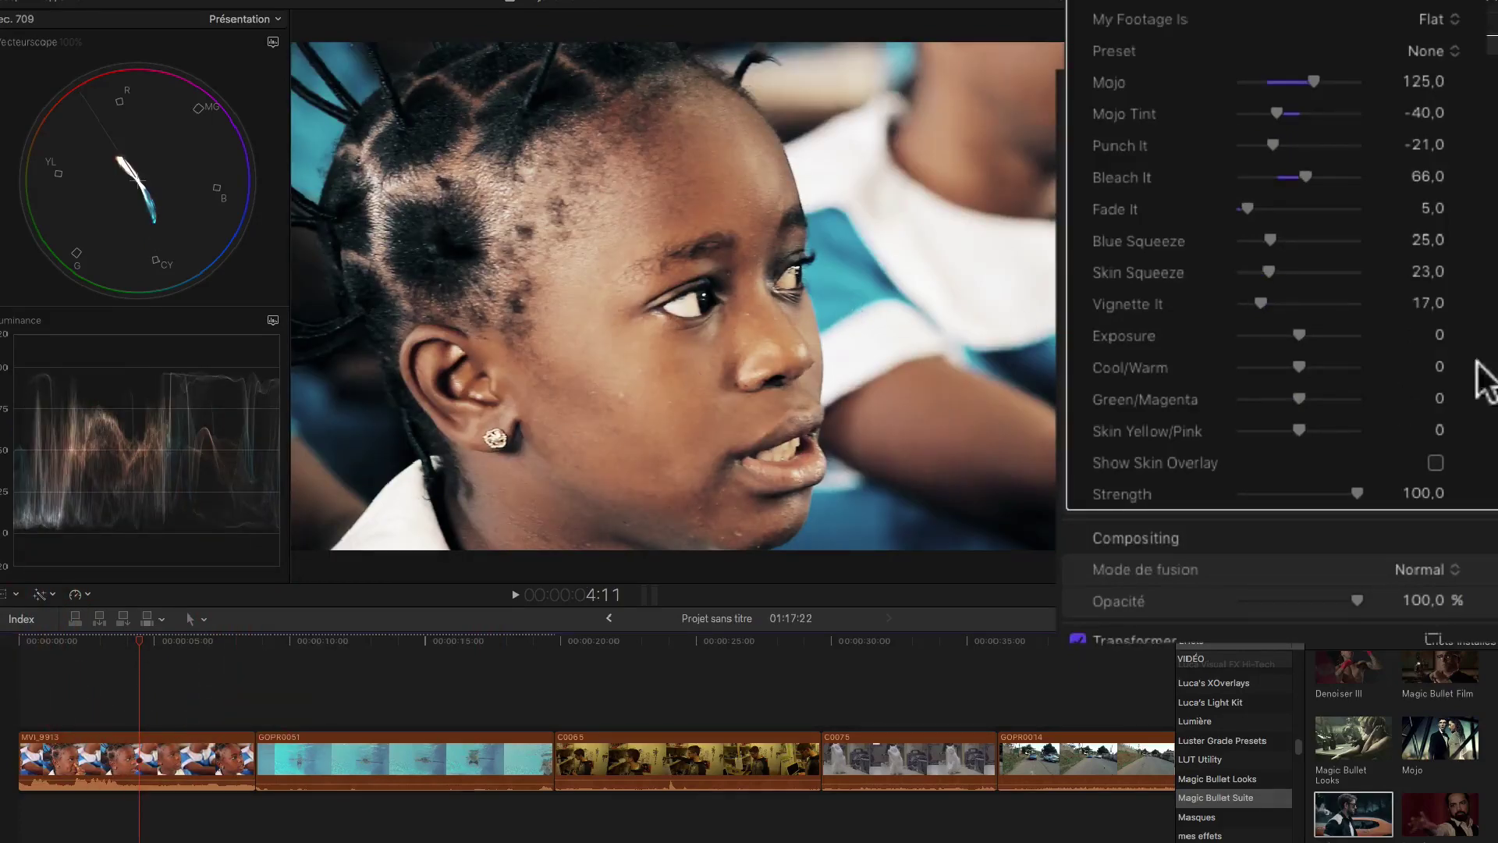
{"action": "left_click_drag", "start_coordinate": [1296, 361], "coordinate": [1307, 369]}
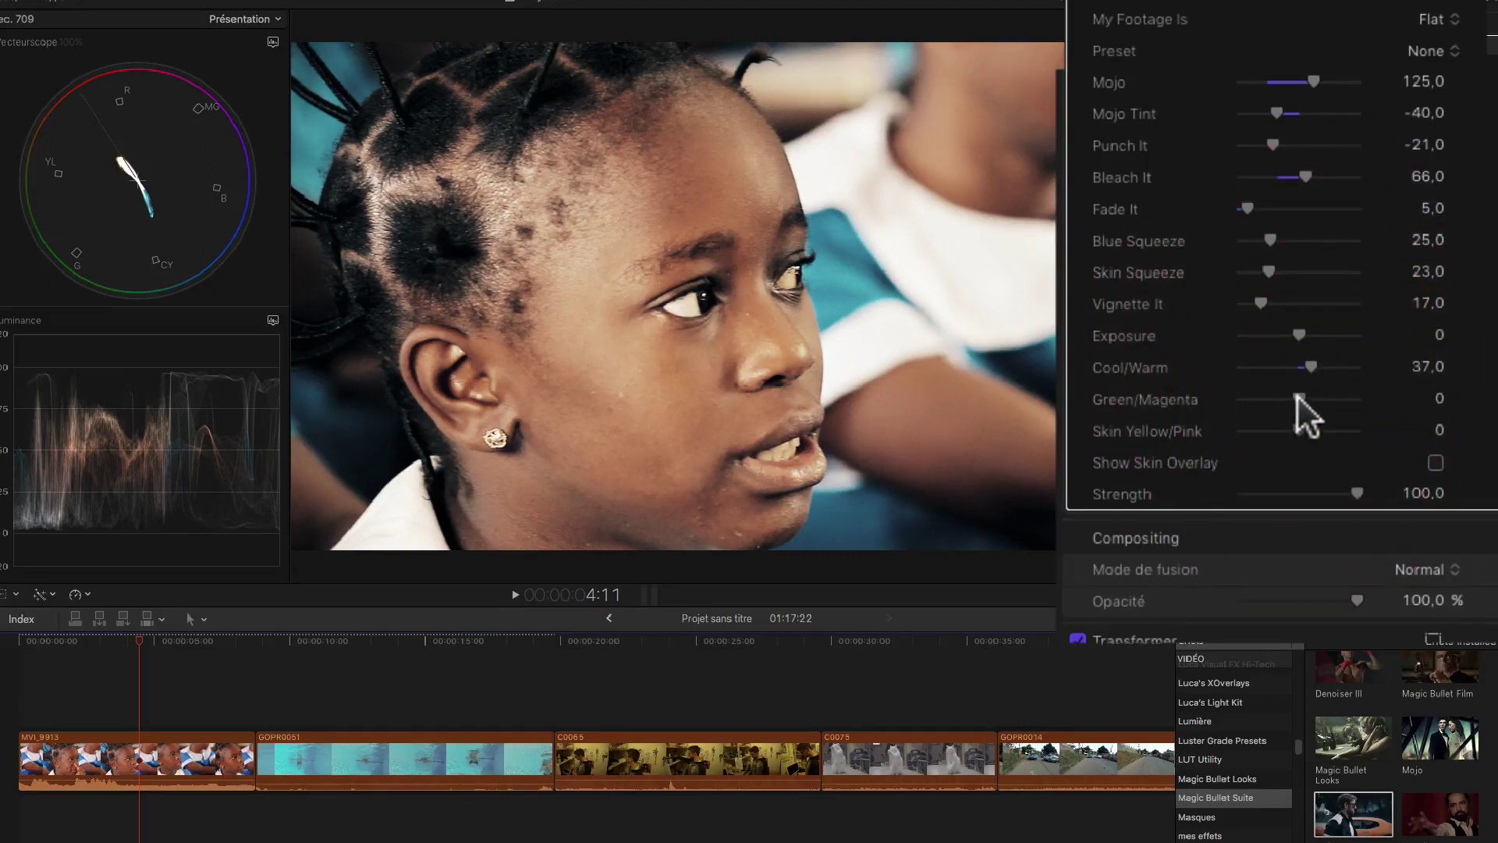
{"action": "mouse_move", "coordinate": [1297, 395]}
{"action": "left_mouse_down"}
{"action": "mouse_move", "coordinate": [1341, 398]}
{"action": "mouse_move", "coordinate": [1259, 391]}
{"action": "mouse_move", "coordinate": [1277, 390]}
{"action": "left_mouse_up"}
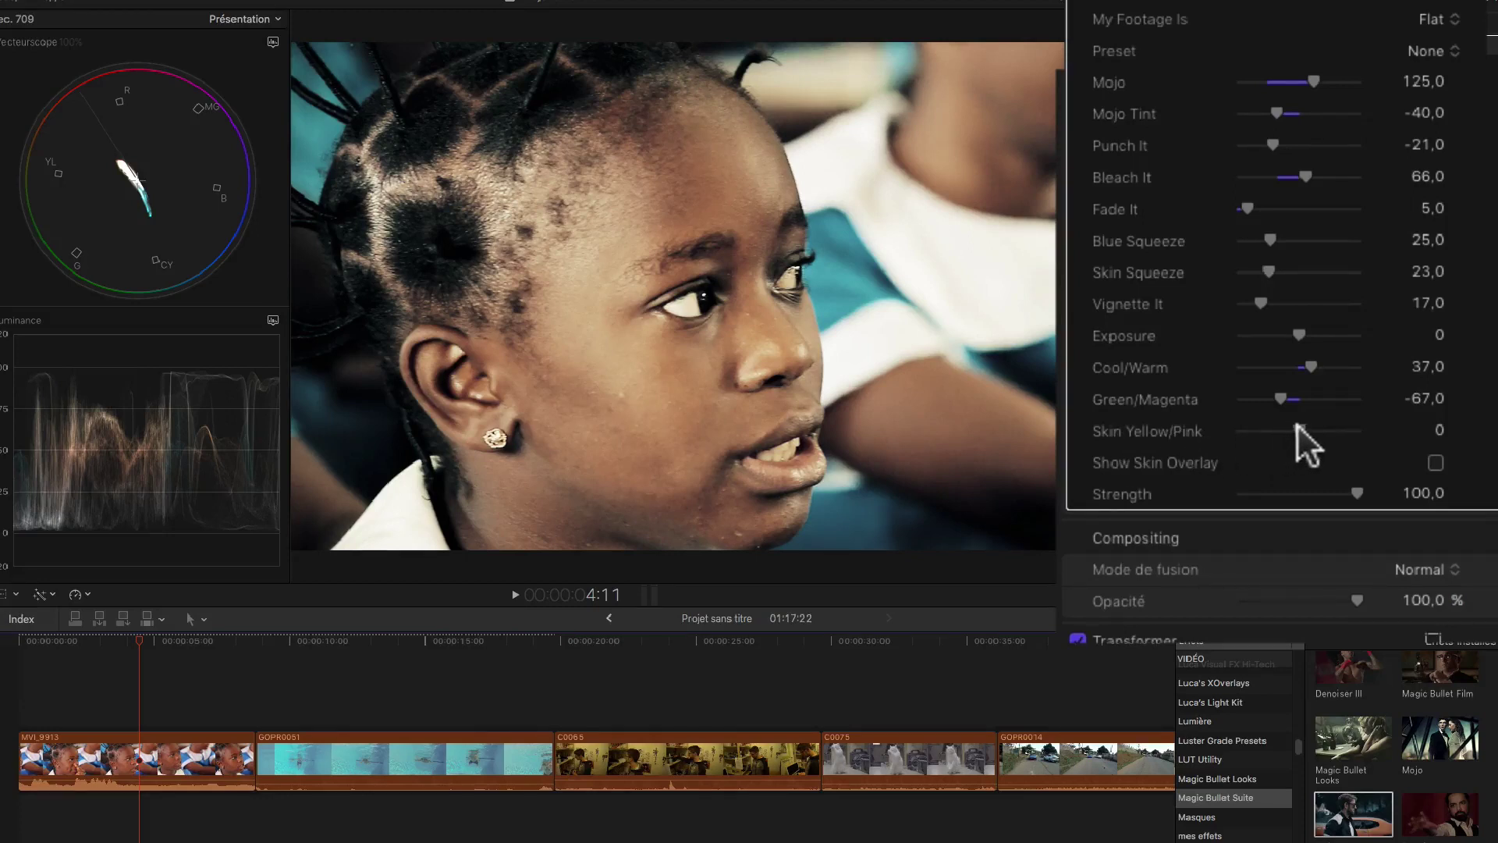
- Try Skin Yellow/Pink at -84 and 27, and bring it to -1 with the skin overlay shown
{"action": "left_click_drag", "start_coordinate": [1299, 427], "coordinate": [1239, 423]}
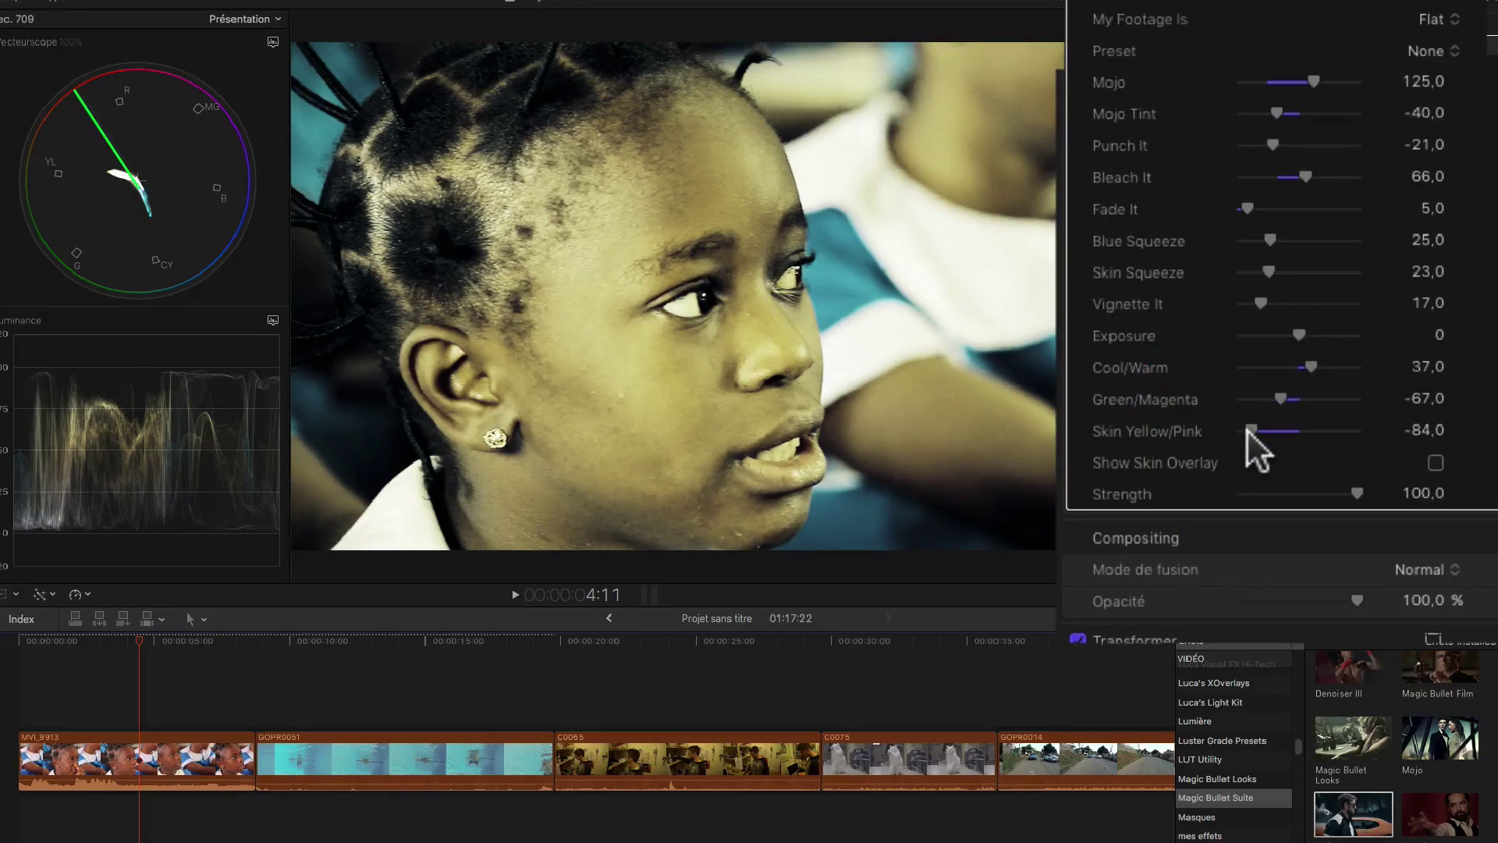
{"action": "left_click_drag", "start_coordinate": [1249, 429], "coordinate": [1311, 427]}
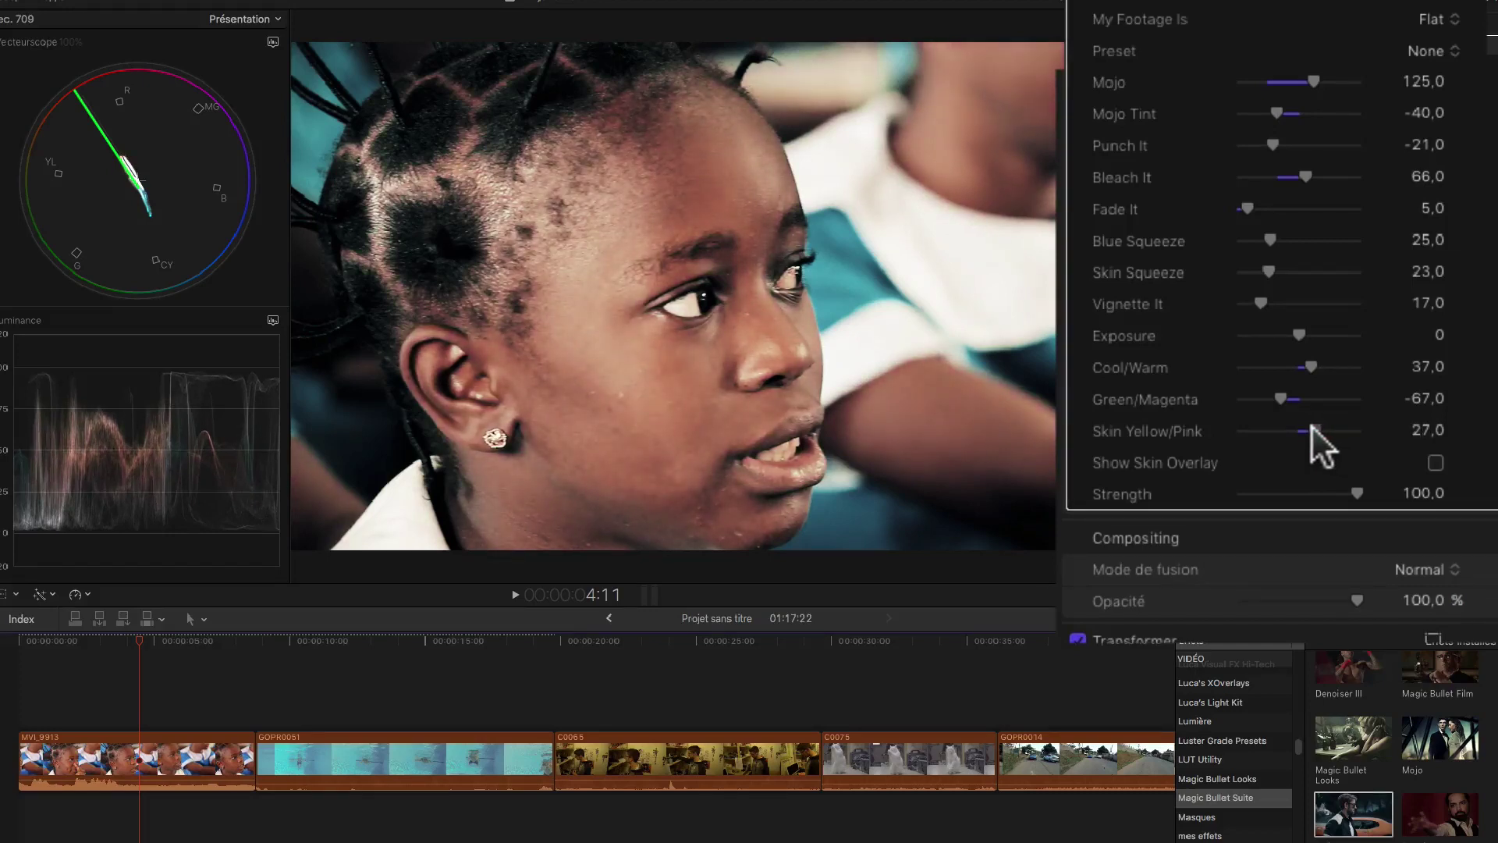
{"action": "left_click", "coordinate": [1435, 462]}
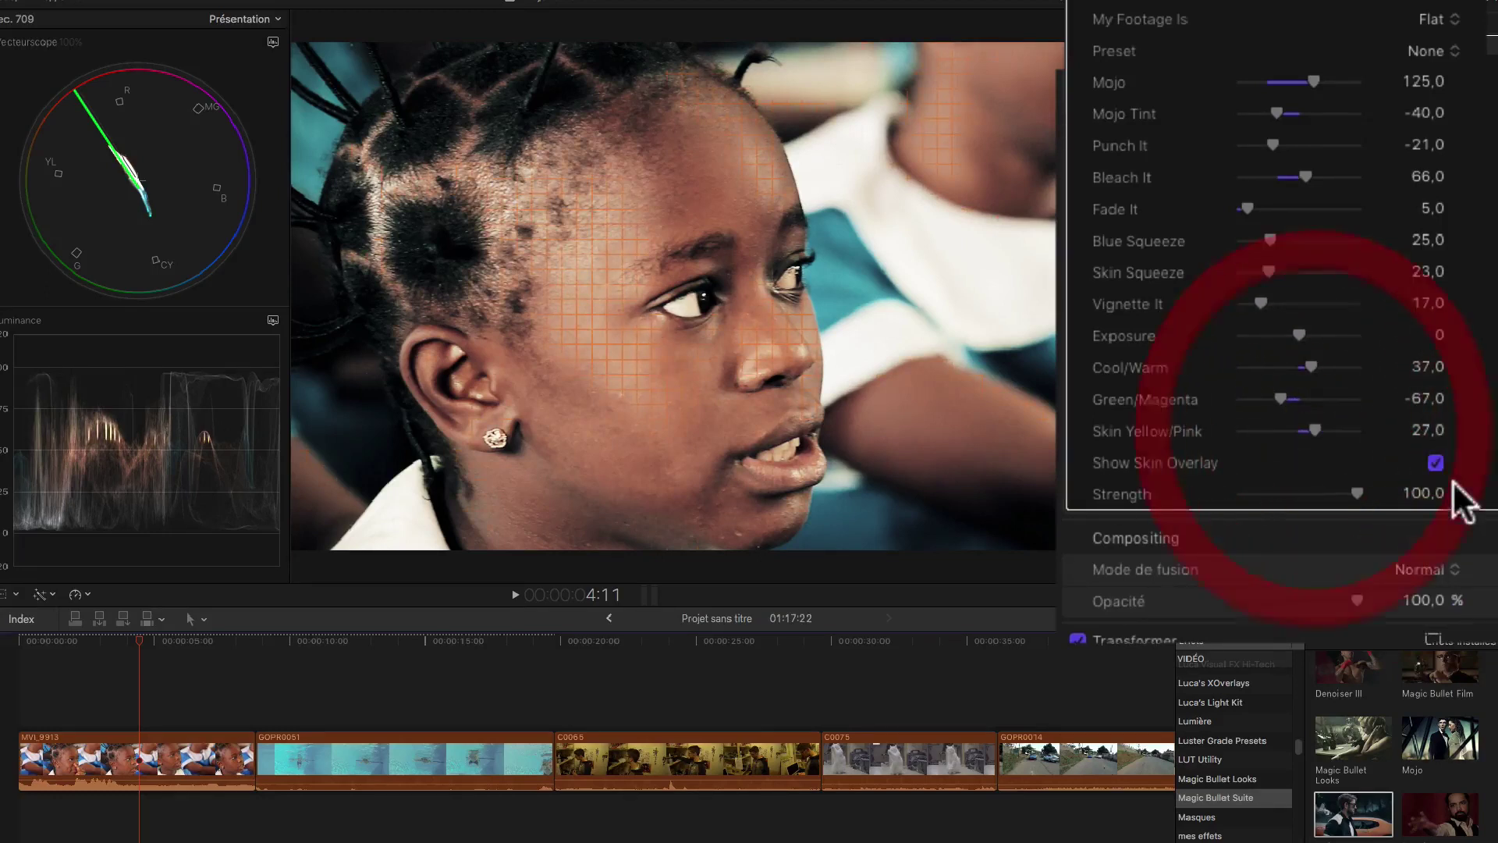
{"action": "left_click", "coordinate": [1312, 426]}
{"action": "left_click_drag", "start_coordinate": [1311, 426], "coordinate": [1297, 421]}
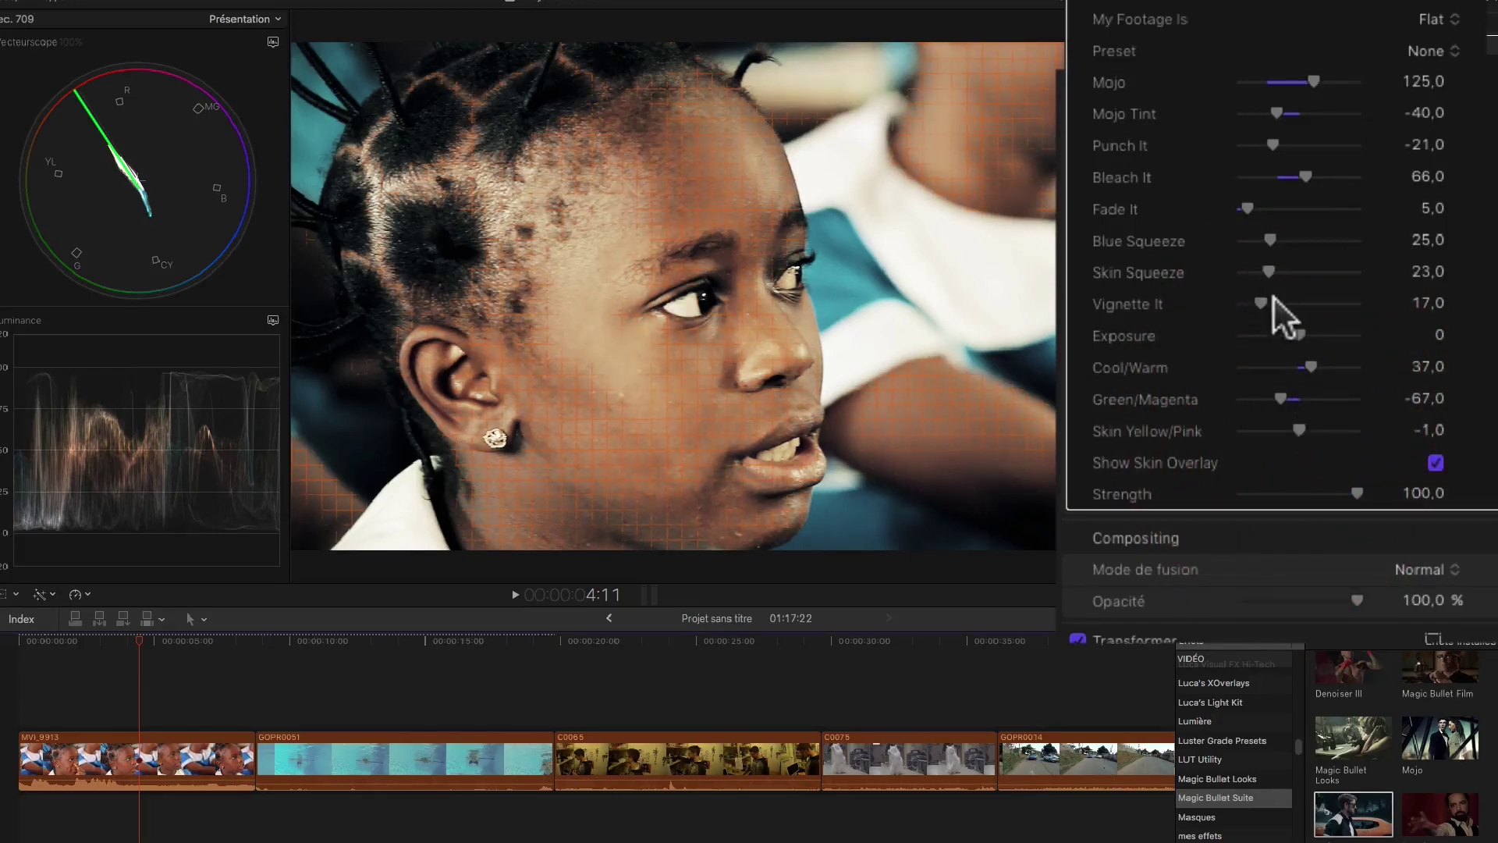
- Set Skin Squeeze to 35 and Skin Yellow/Pink to 2, and hide the skin overlay
{"action": "mouse_move", "coordinate": [1269, 269]}
{"action": "left_mouse_down"}
{"action": "mouse_move", "coordinate": [1398, 270]}
{"action": "mouse_move", "coordinate": [1282, 272]}
{"action": "left_mouse_up"}
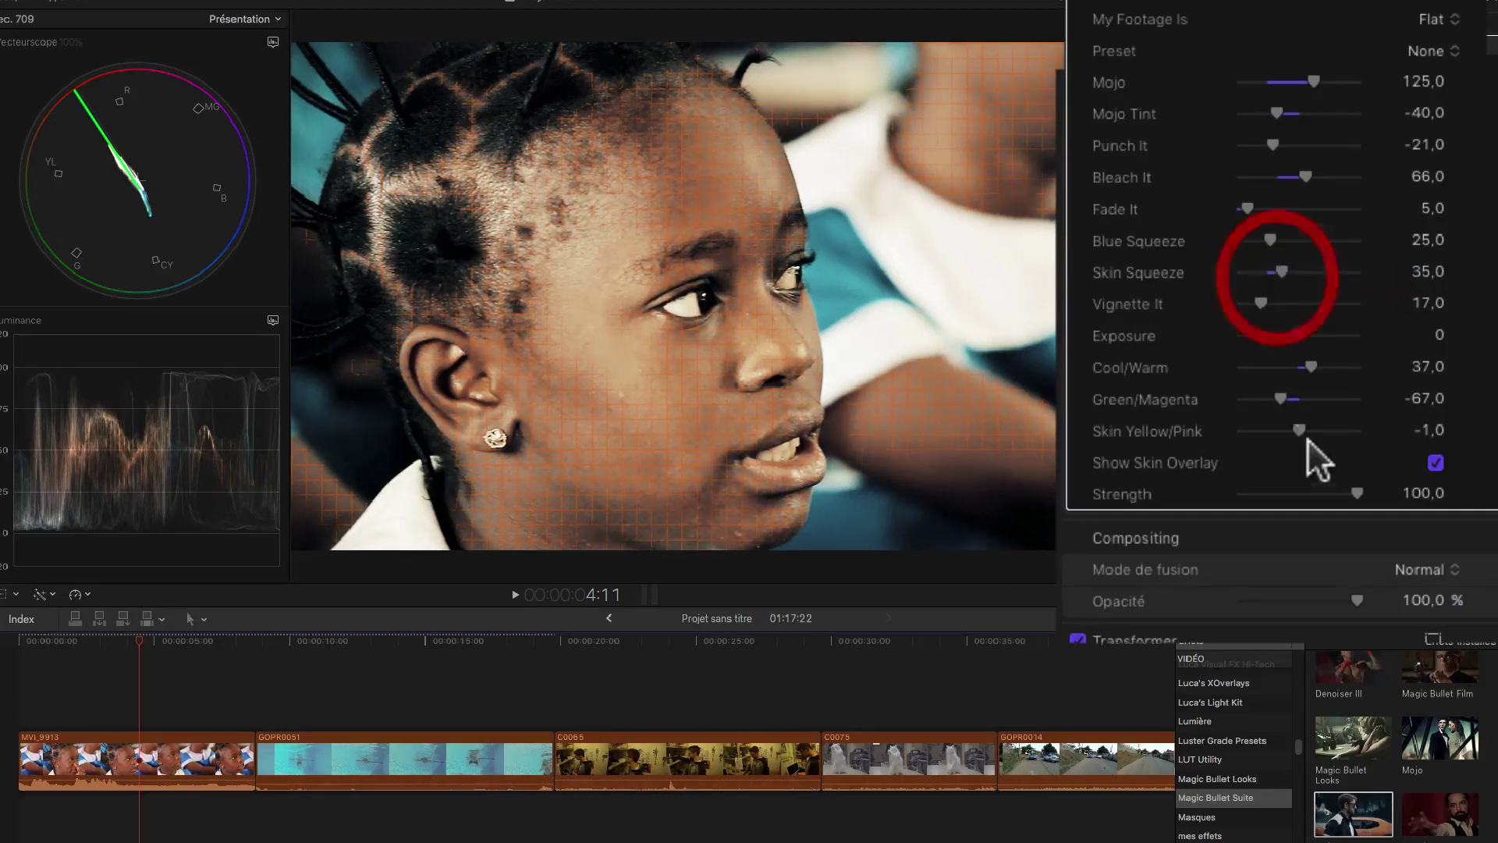
{"action": "mouse_move", "coordinate": [1298, 429]}
{"action": "left_mouse_down"}
{"action": "mouse_move", "coordinate": [1317, 426]}
{"action": "mouse_move", "coordinate": [1299, 423]}
{"action": "left_mouse_up"}
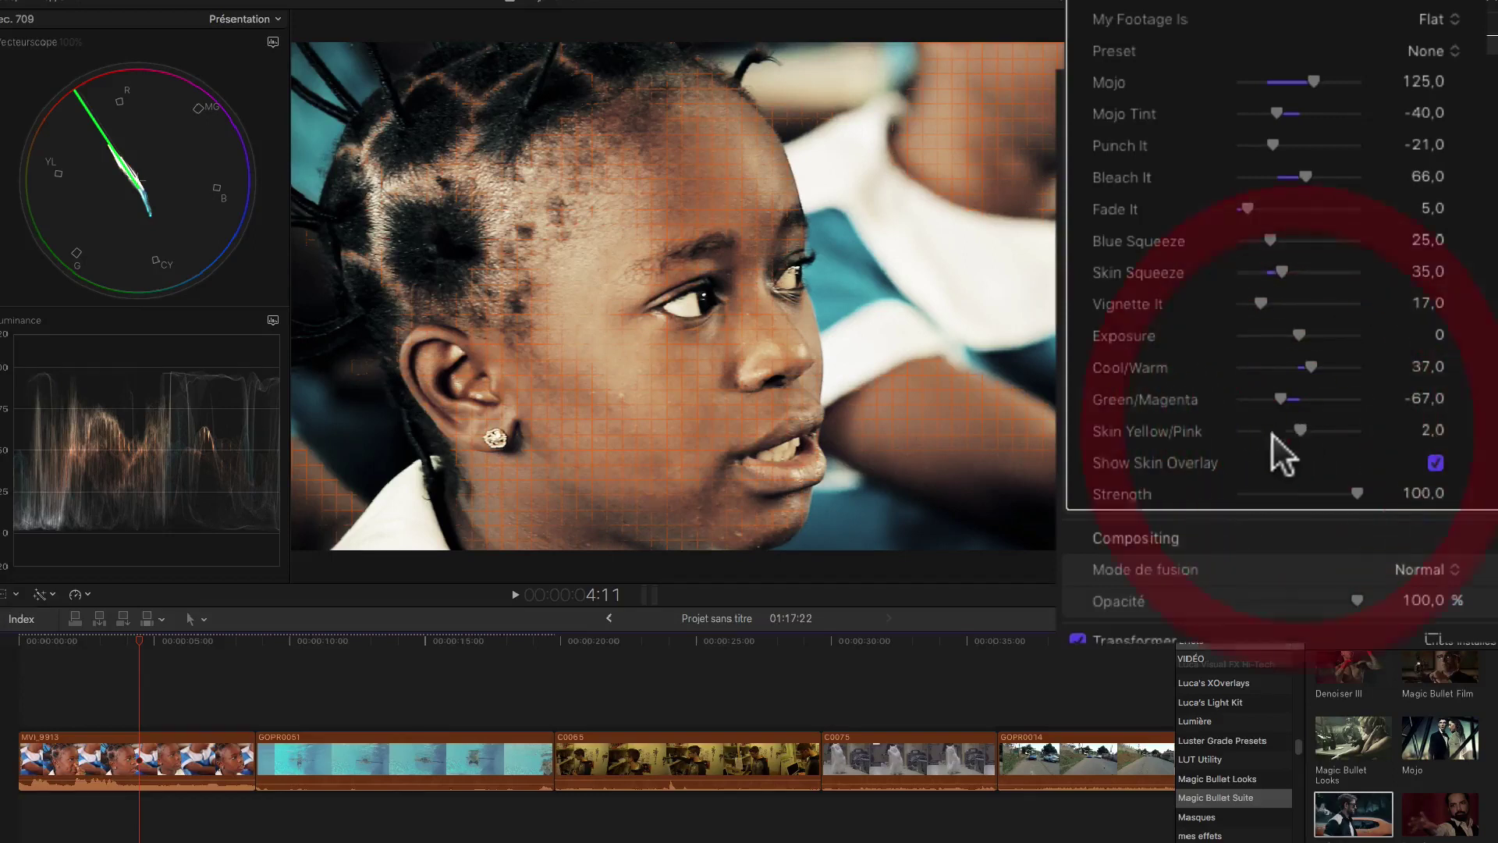
{"action": "left_click", "coordinate": [1433, 460]}
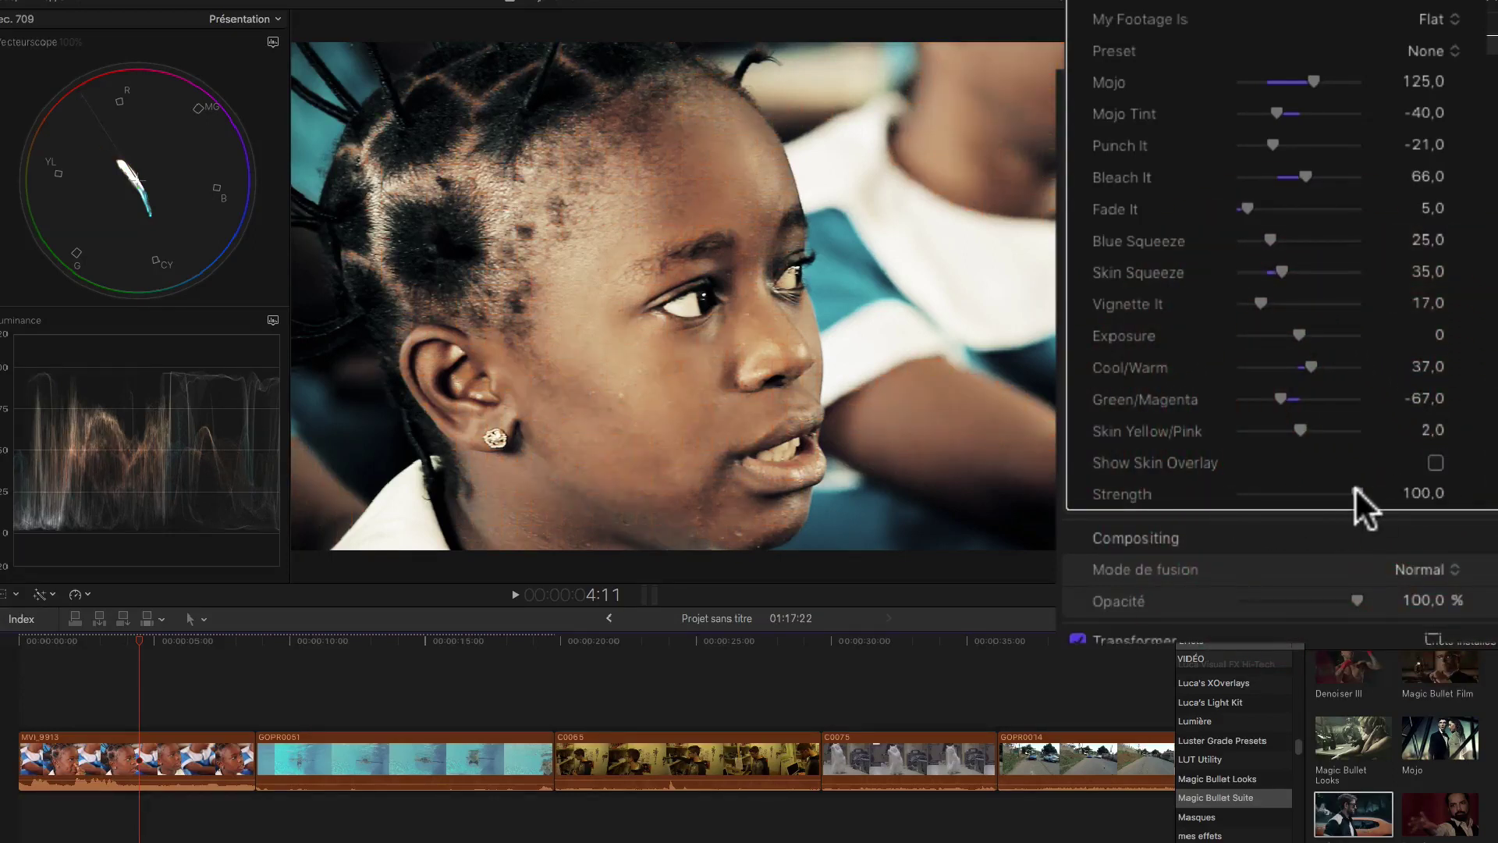
- Reduce the Strength of the Mojo II effect on the first clip to 92
{"action": "mouse_move", "coordinate": [1354, 485]}
{"action": "left_mouse_down"}
{"action": "mouse_move", "coordinate": [1223, 487]}
{"action": "mouse_move", "coordinate": [1393, 489]}
{"action": "mouse_move", "coordinate": [1345, 492]}
{"action": "left_mouse_up"}
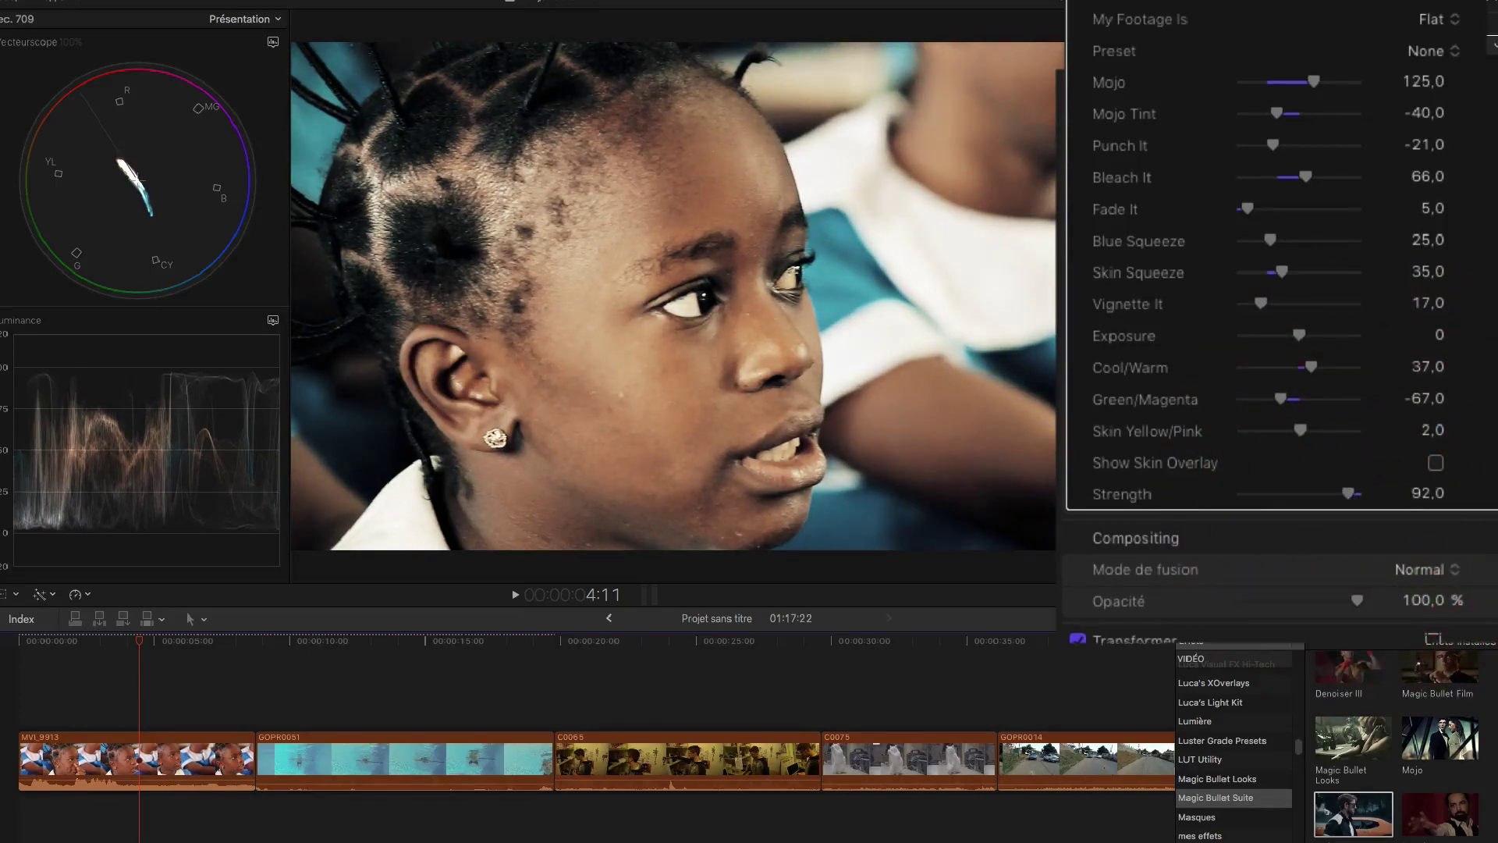
{"action": "left_click", "coordinate": [1147, 6]}
{"action": "left_click", "coordinate": [1108, 3]}
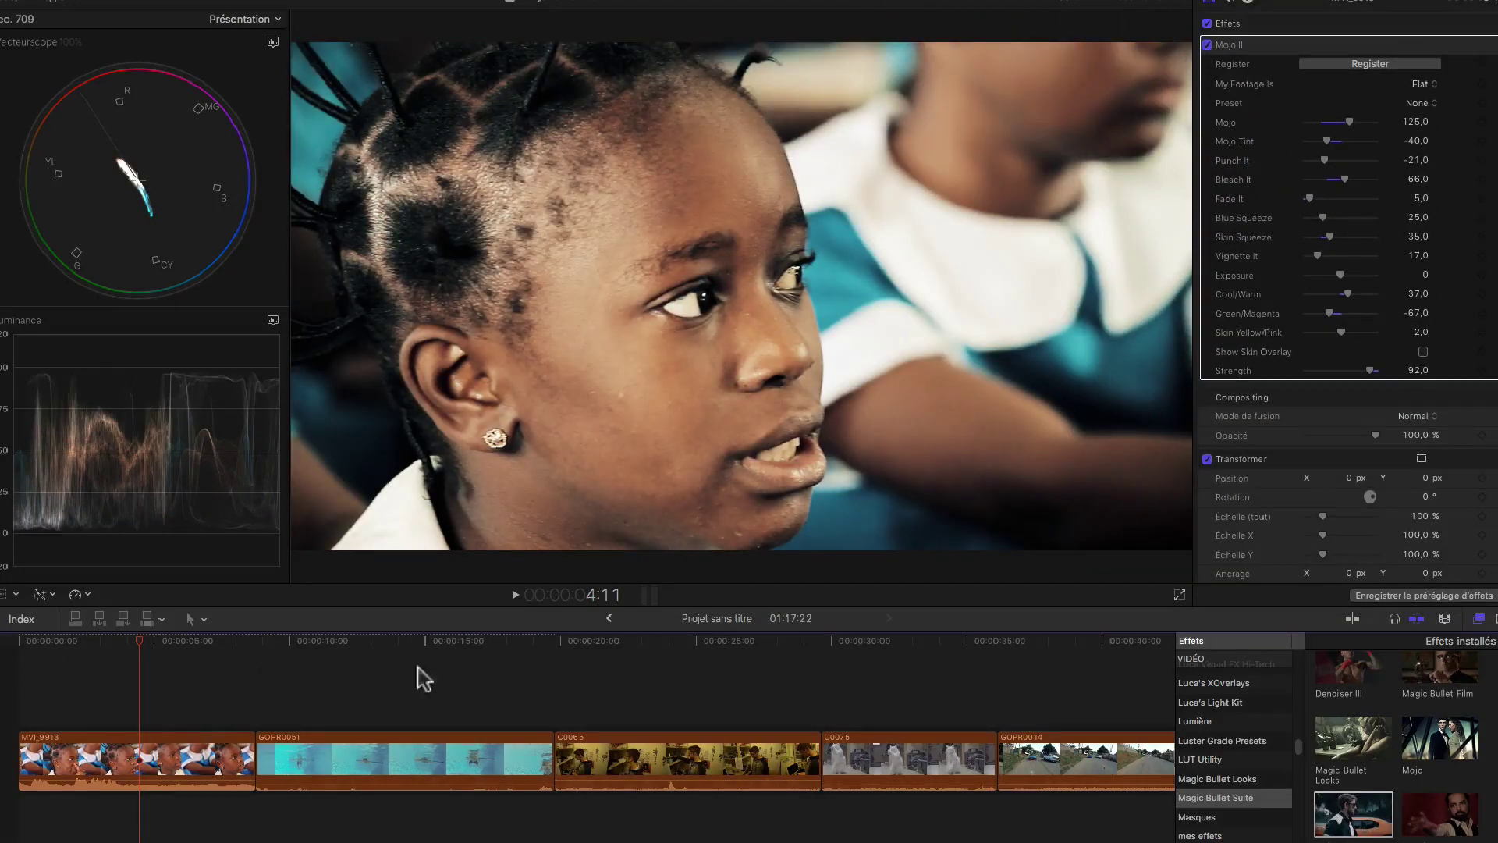
- Move to the swimming pool clip and compare its image with the Mojo II effect off and on
{"action": "left_click", "coordinate": [428, 642]}
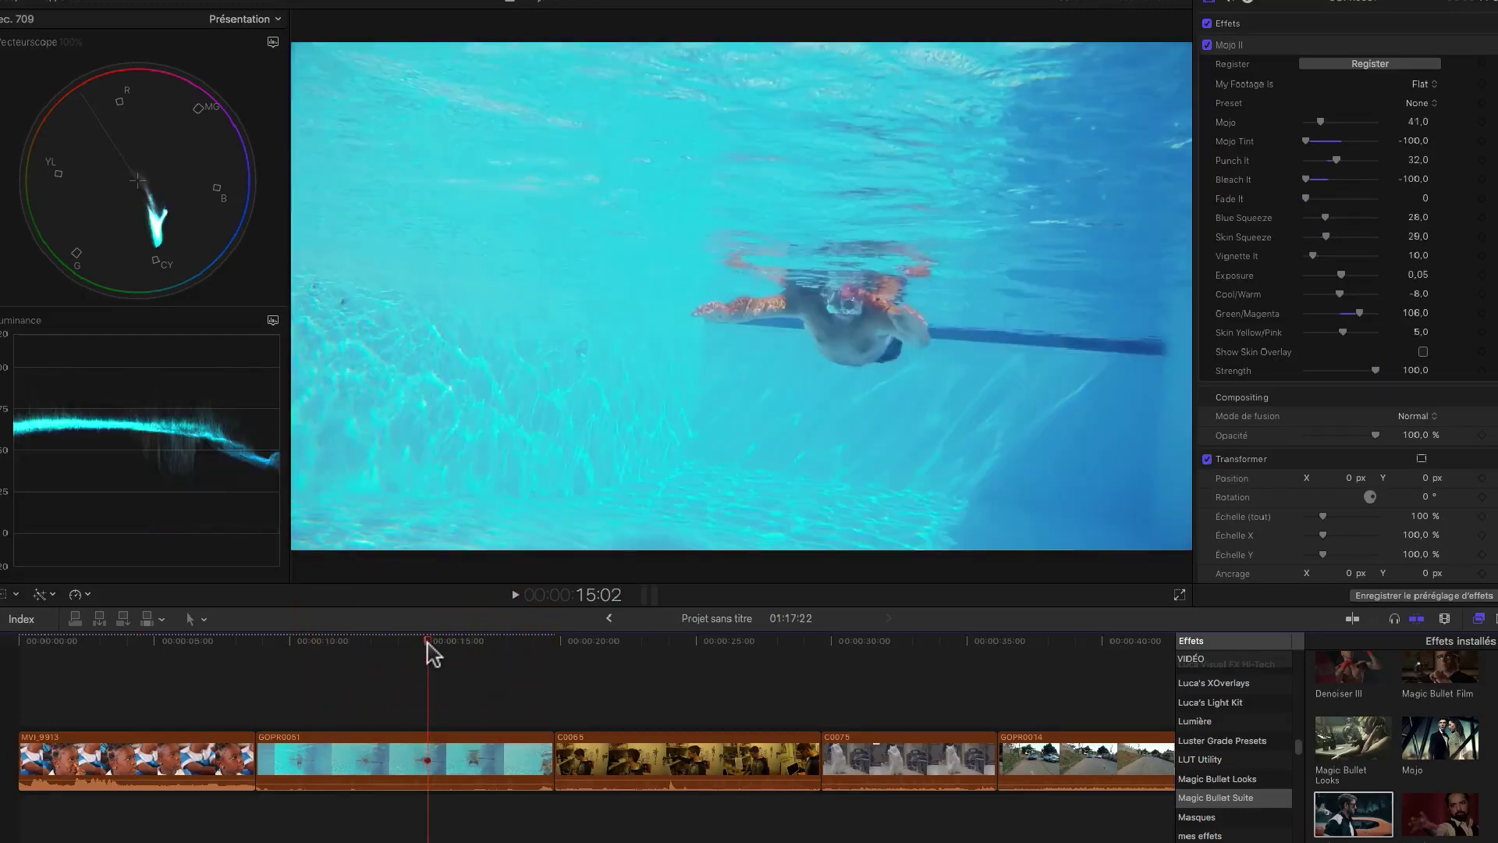
{"action": "left_click", "coordinate": [1208, 45]}
{"action": "left_click", "coordinate": [1207, 45]}
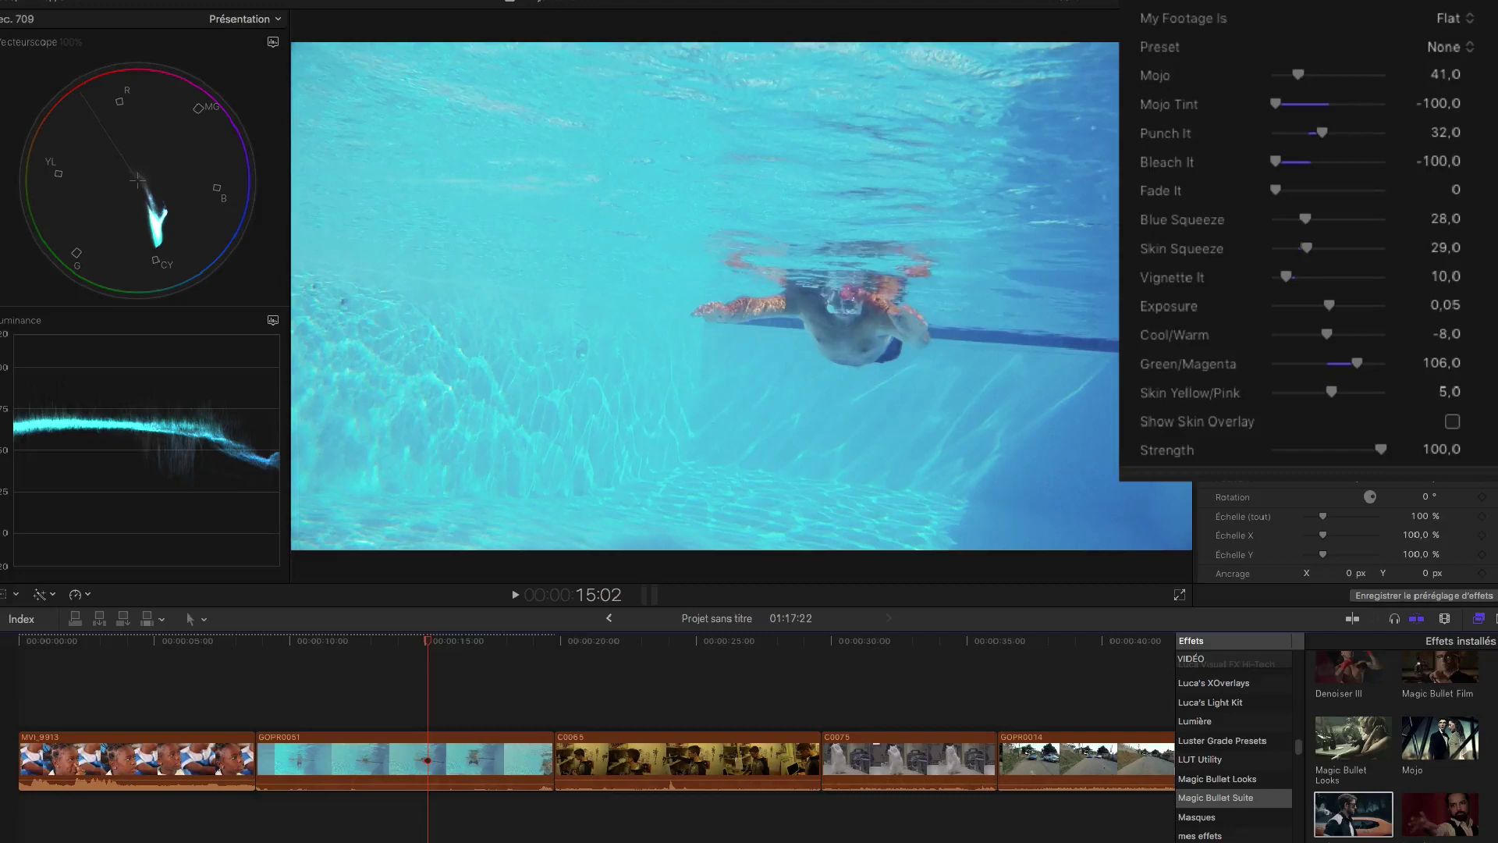
- Using the skin overlay, set Skin Squeeze to 100, Cool/Warm to 71 and Skin Yellow/Pink to 2 on the pool clip, and hide the overlay
{"action": "left_click", "coordinate": [1452, 421]}
{"action": "left_click_drag", "start_coordinate": [1328, 386], "coordinate": [1277, 385]}
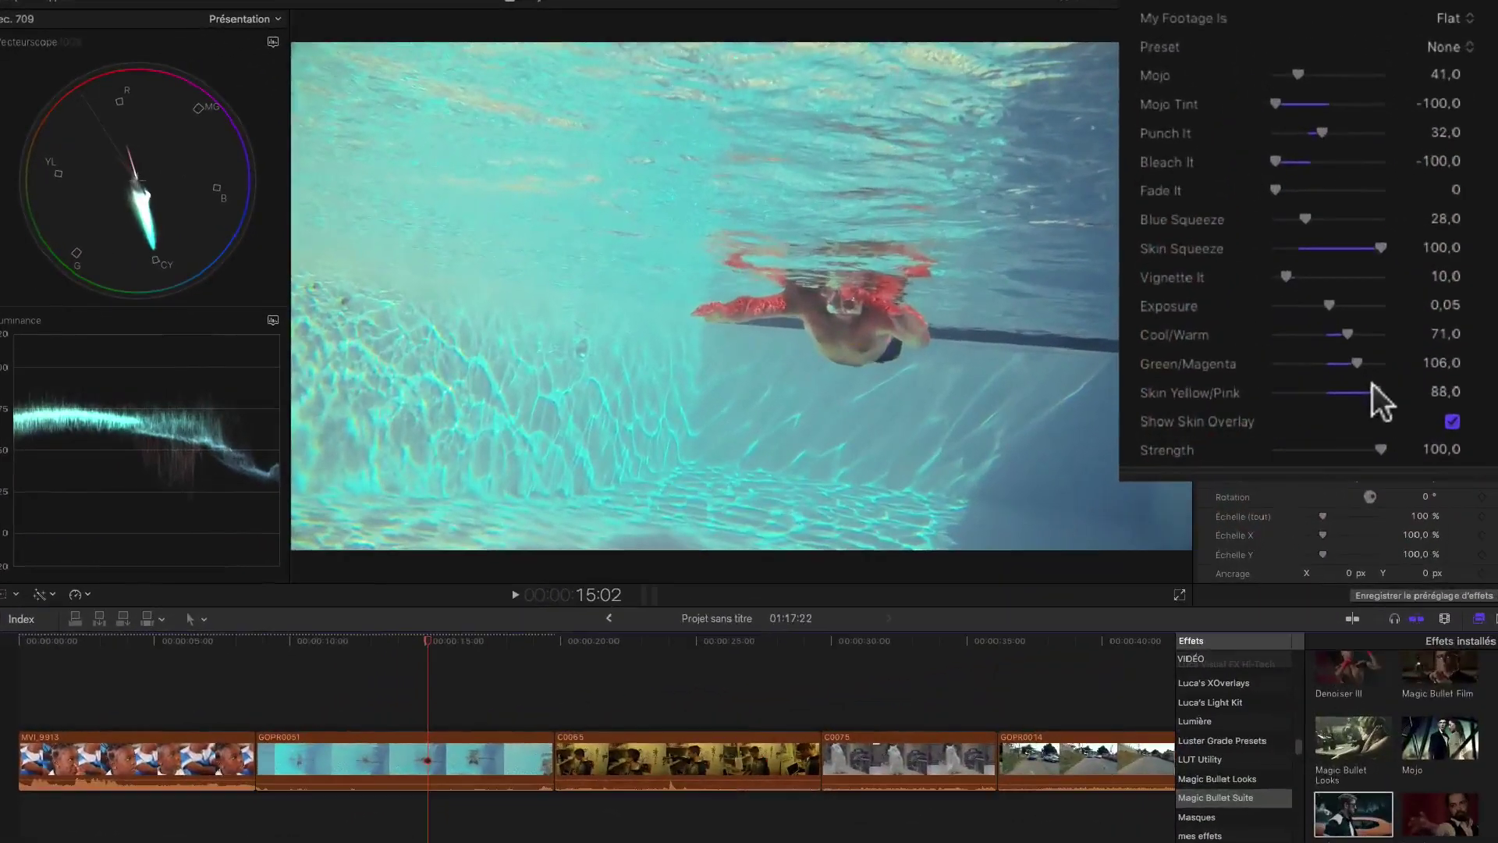
{"action": "left_click_drag", "start_coordinate": [1347, 390], "coordinate": [1319, 388]}
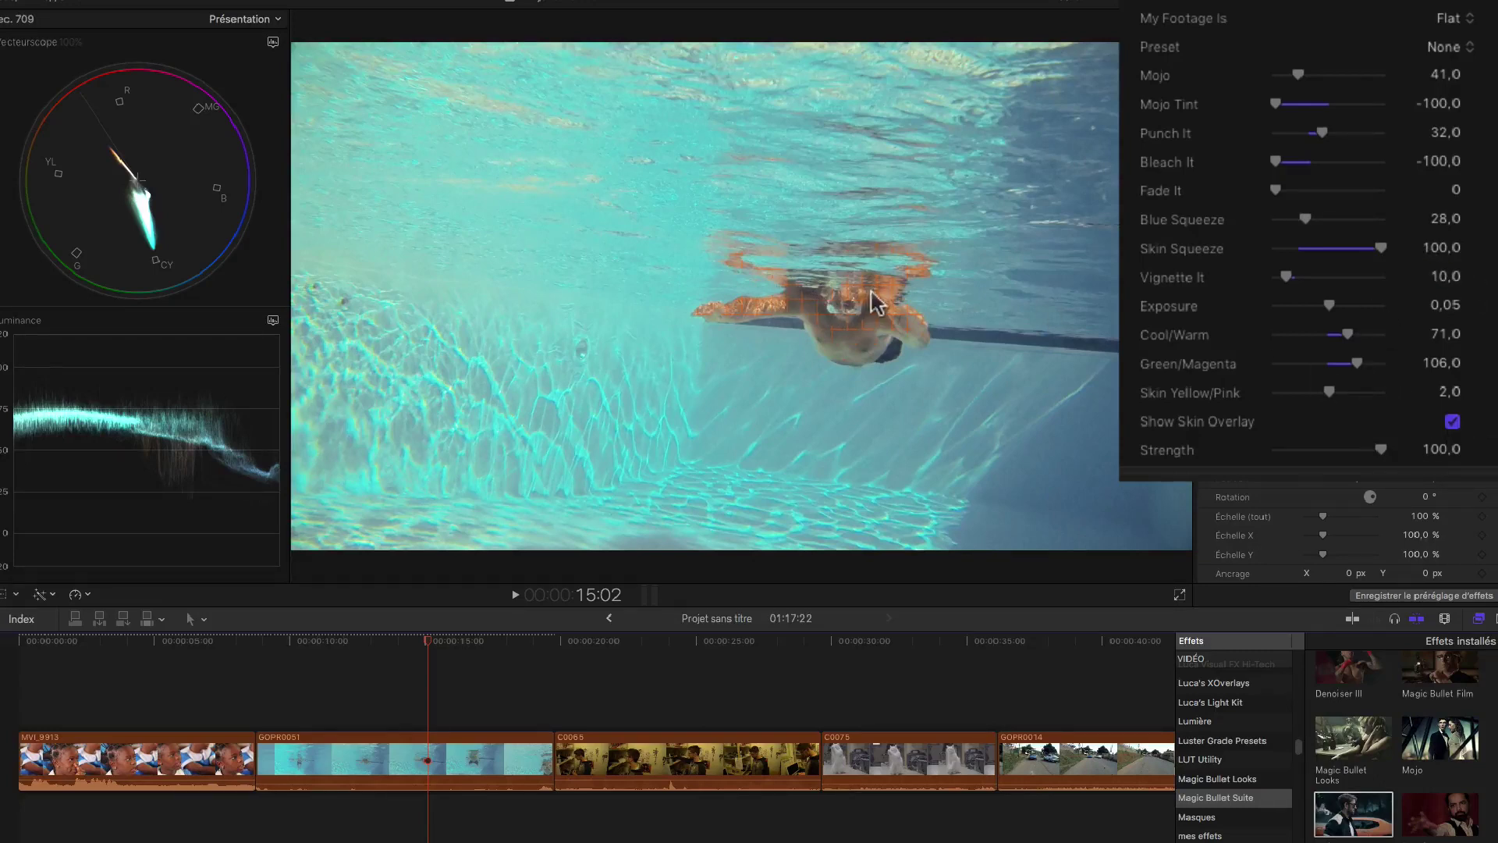
{"action": "left_click", "coordinate": [1451, 421]}
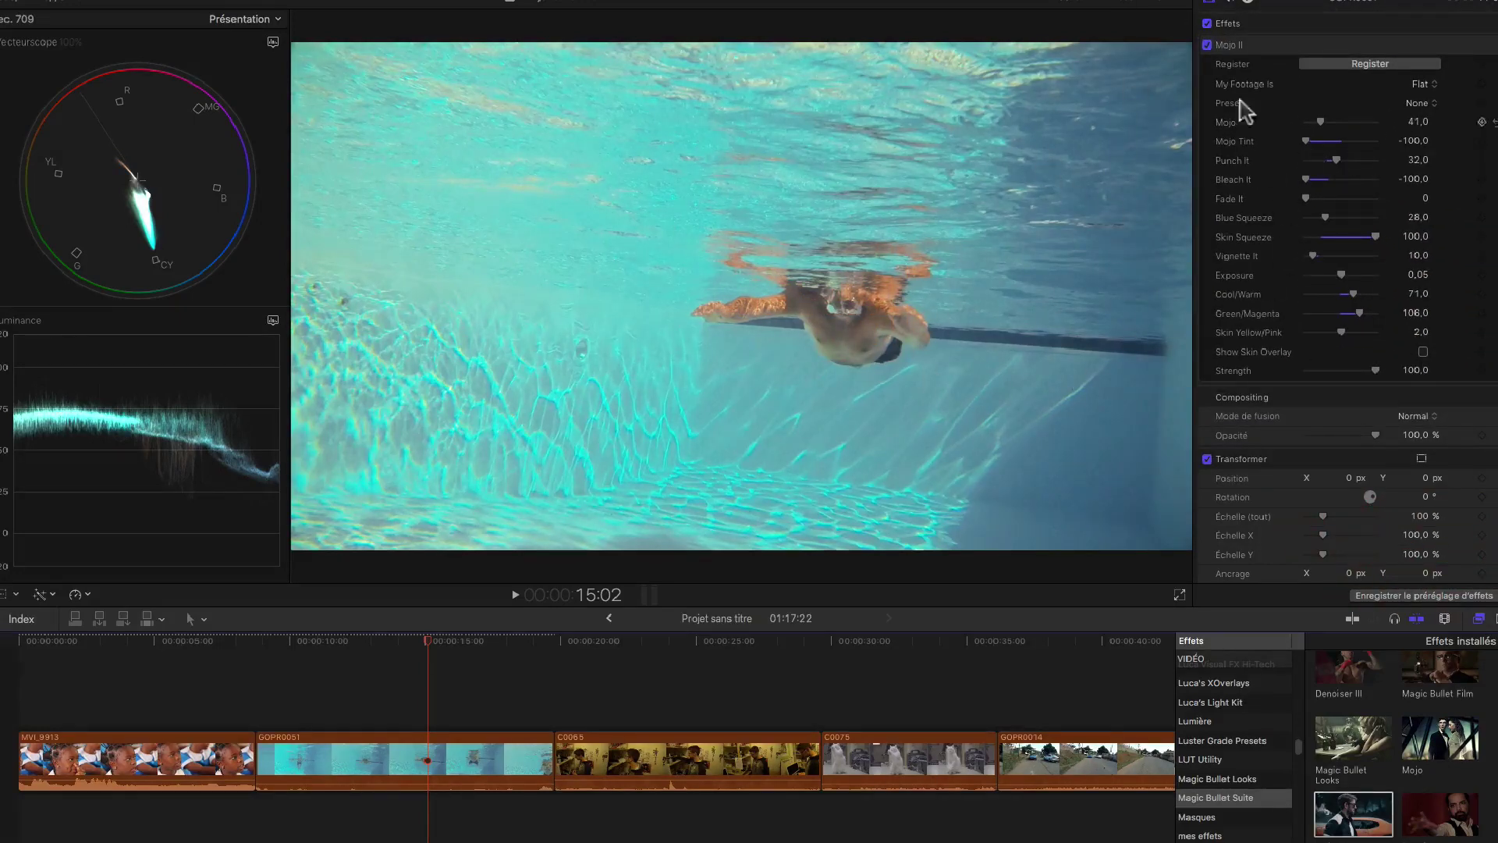
- Compare the swimming pool clip's image with the adjusted Mojo II effect off and on
{"action": "left_click", "coordinate": [1207, 45]}
{"action": "left_click", "coordinate": [1207, 44]}
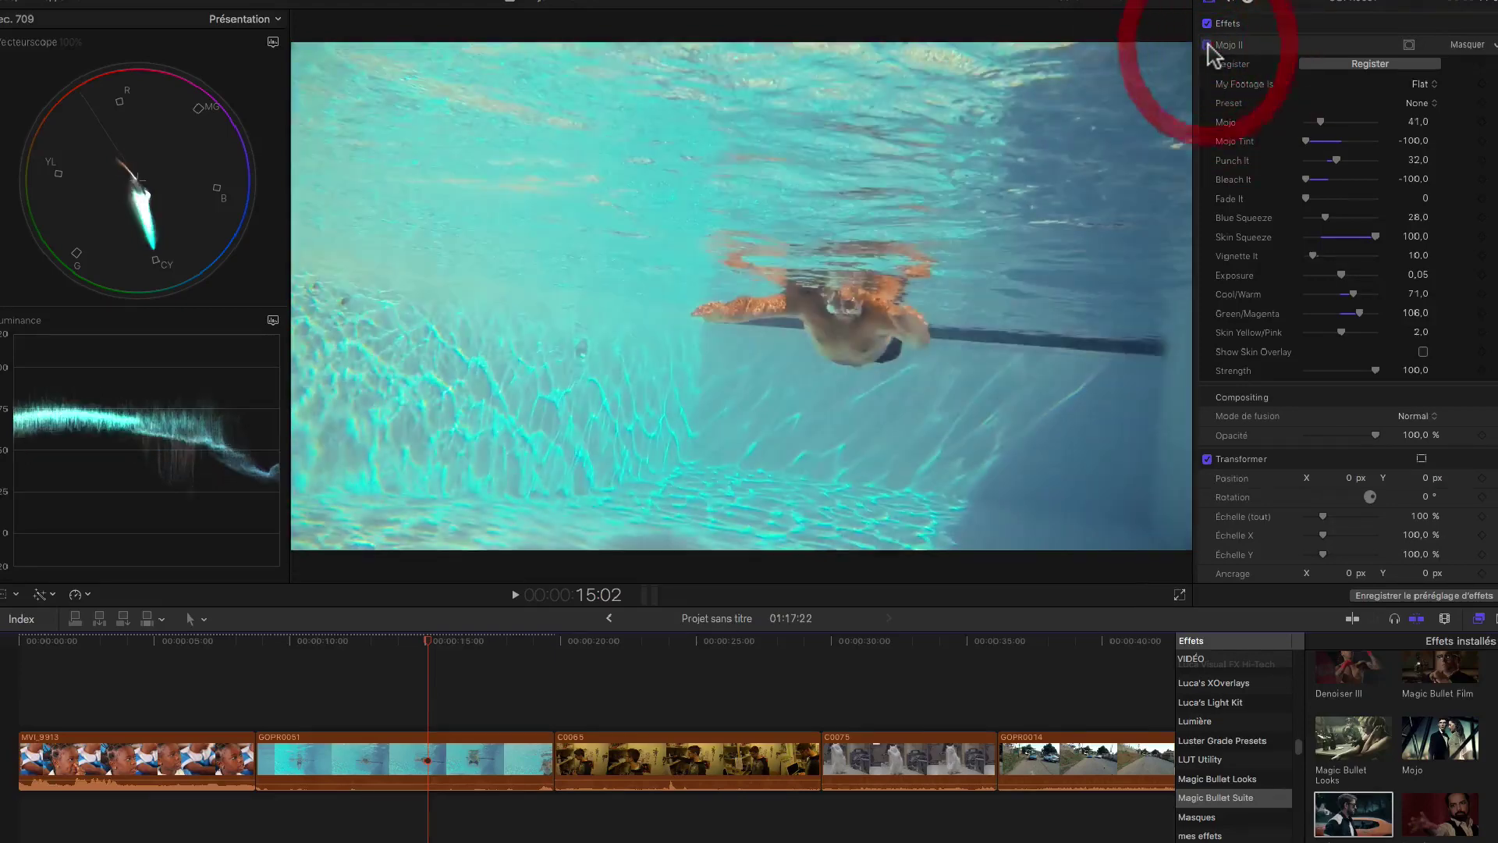
{"action": "left_click", "coordinate": [1207, 44]}
{"action": "left_click", "coordinate": [1207, 44]}
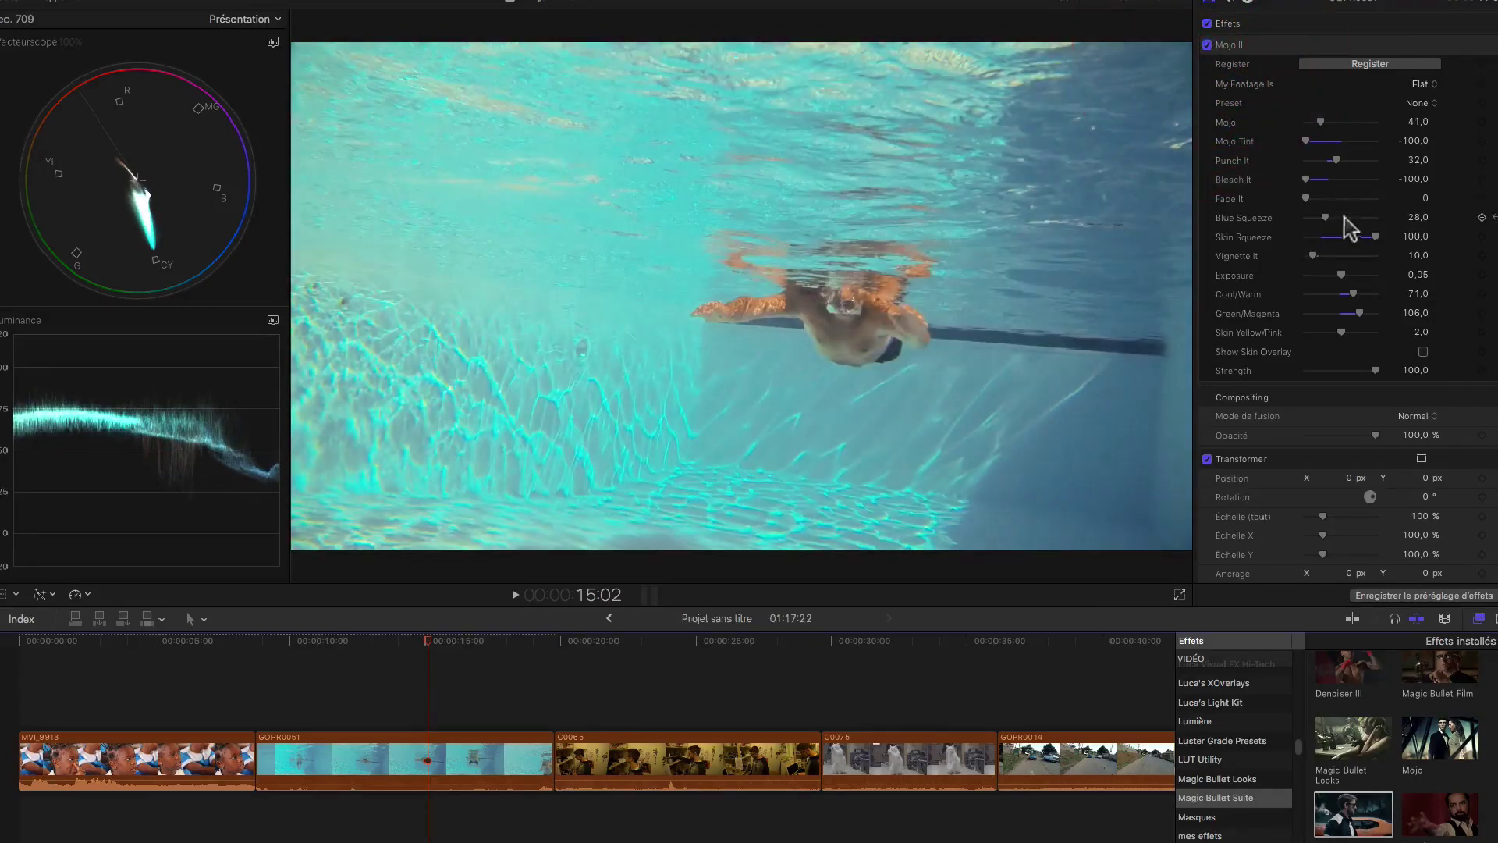
- Set Blue Squeeze to 97 on the swimming pool clip and compare the image with Mojo II off and on
{"action": "left_click_drag", "start_coordinate": [1348, 219], "coordinate": [1388, 219]}
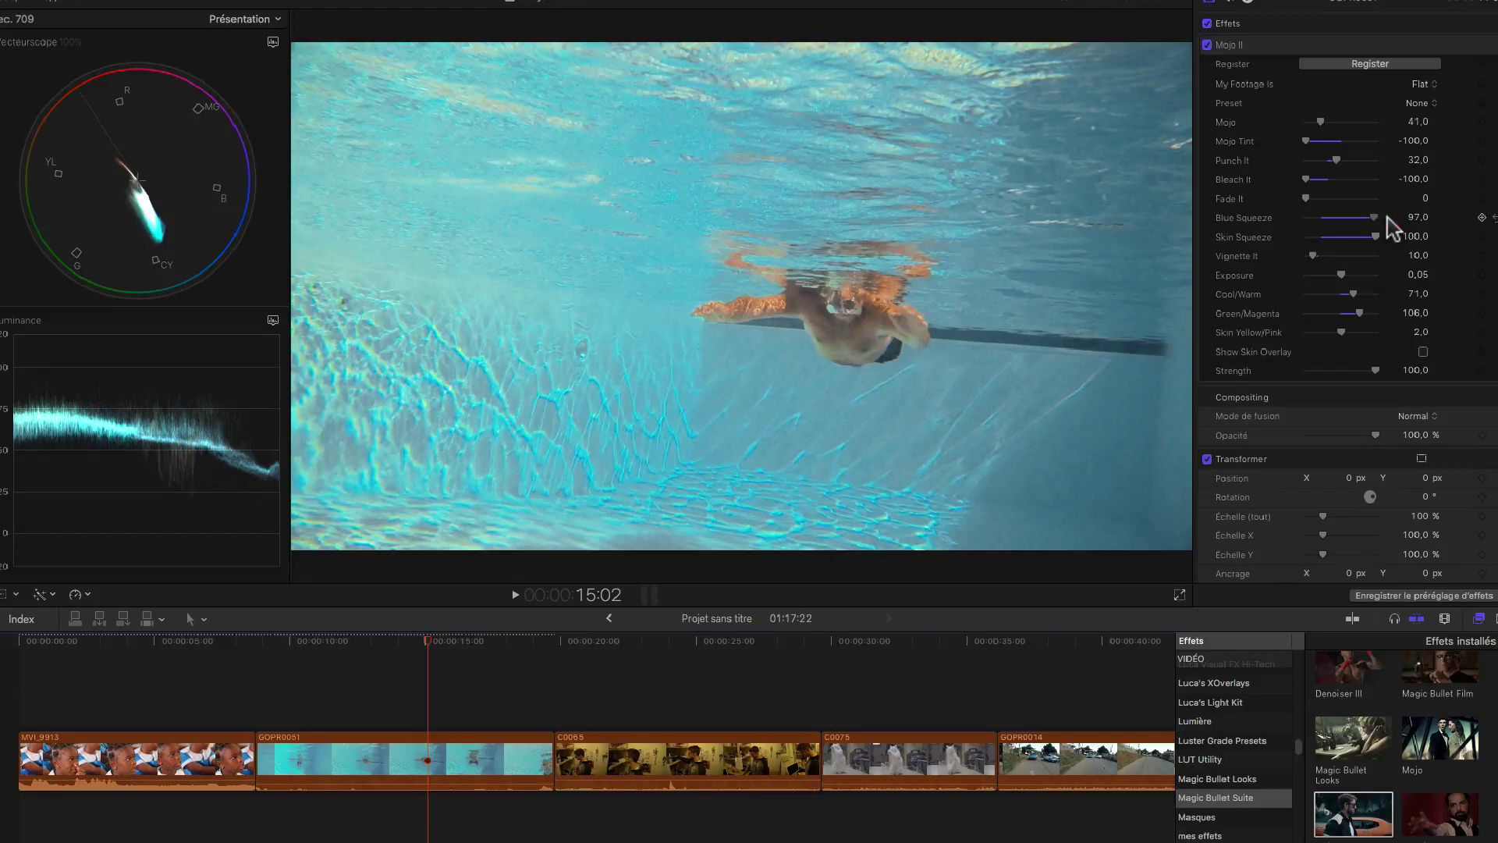
{"action": "left_click", "coordinate": [1207, 45]}
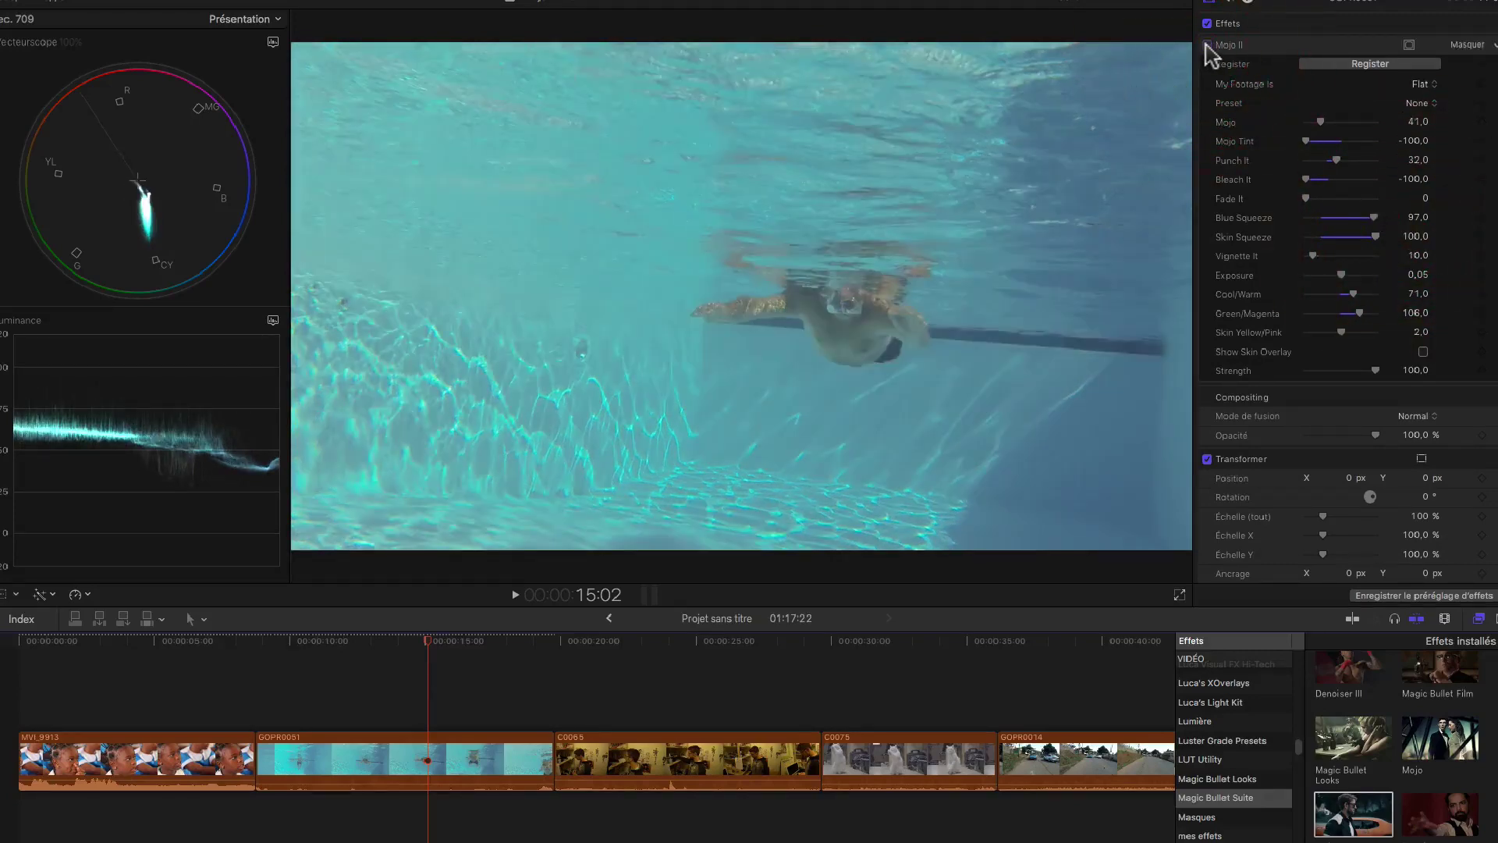
{"action": "left_click", "coordinate": [1207, 44]}
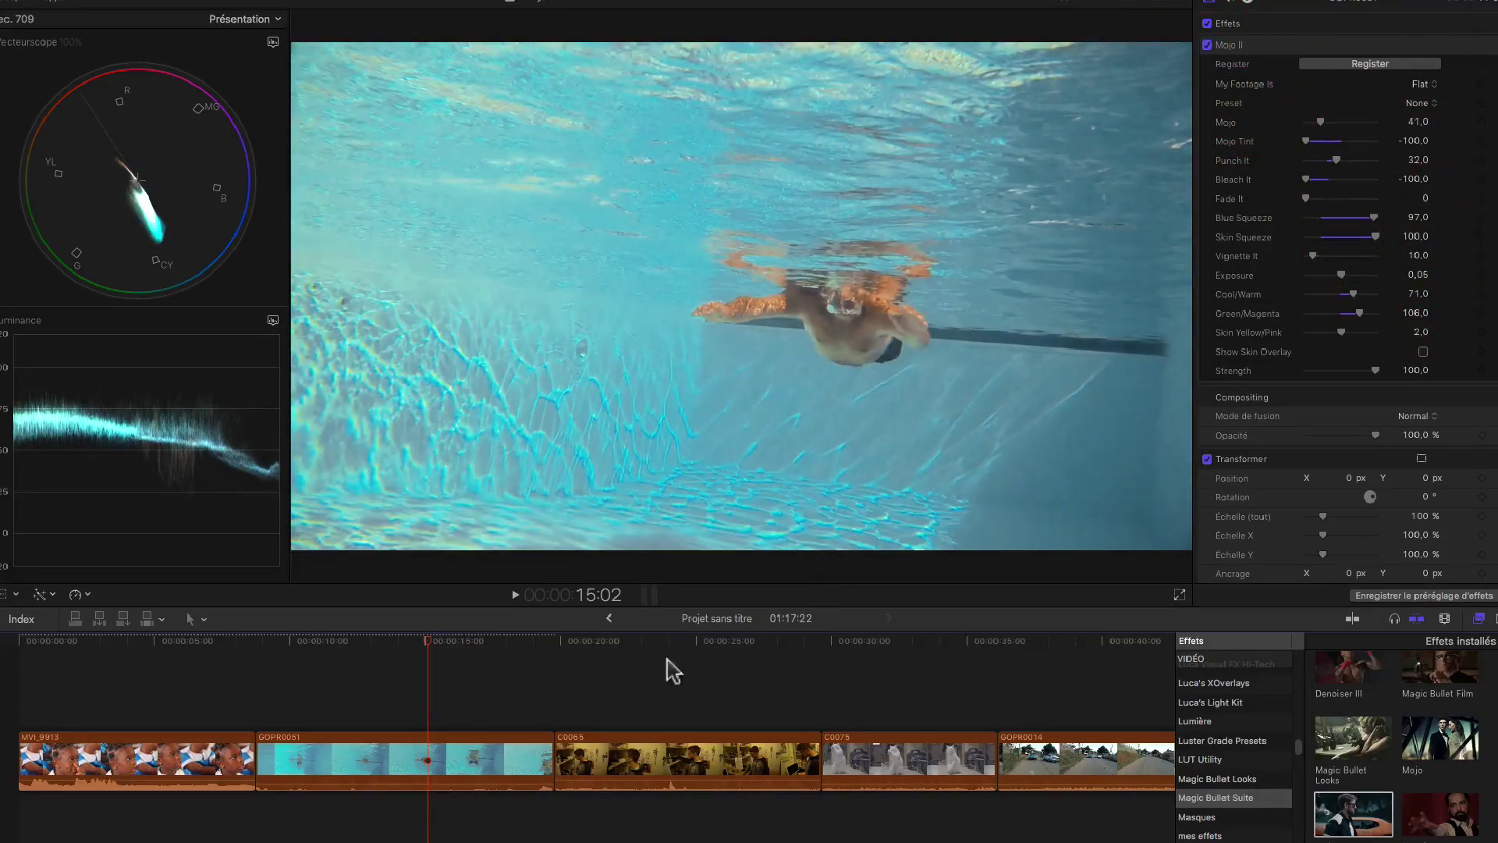
- Compare the white cat clip with Mojo II off and on, and check its footage setting against the first clip's
{"action": "left_click", "coordinate": [690, 648]}
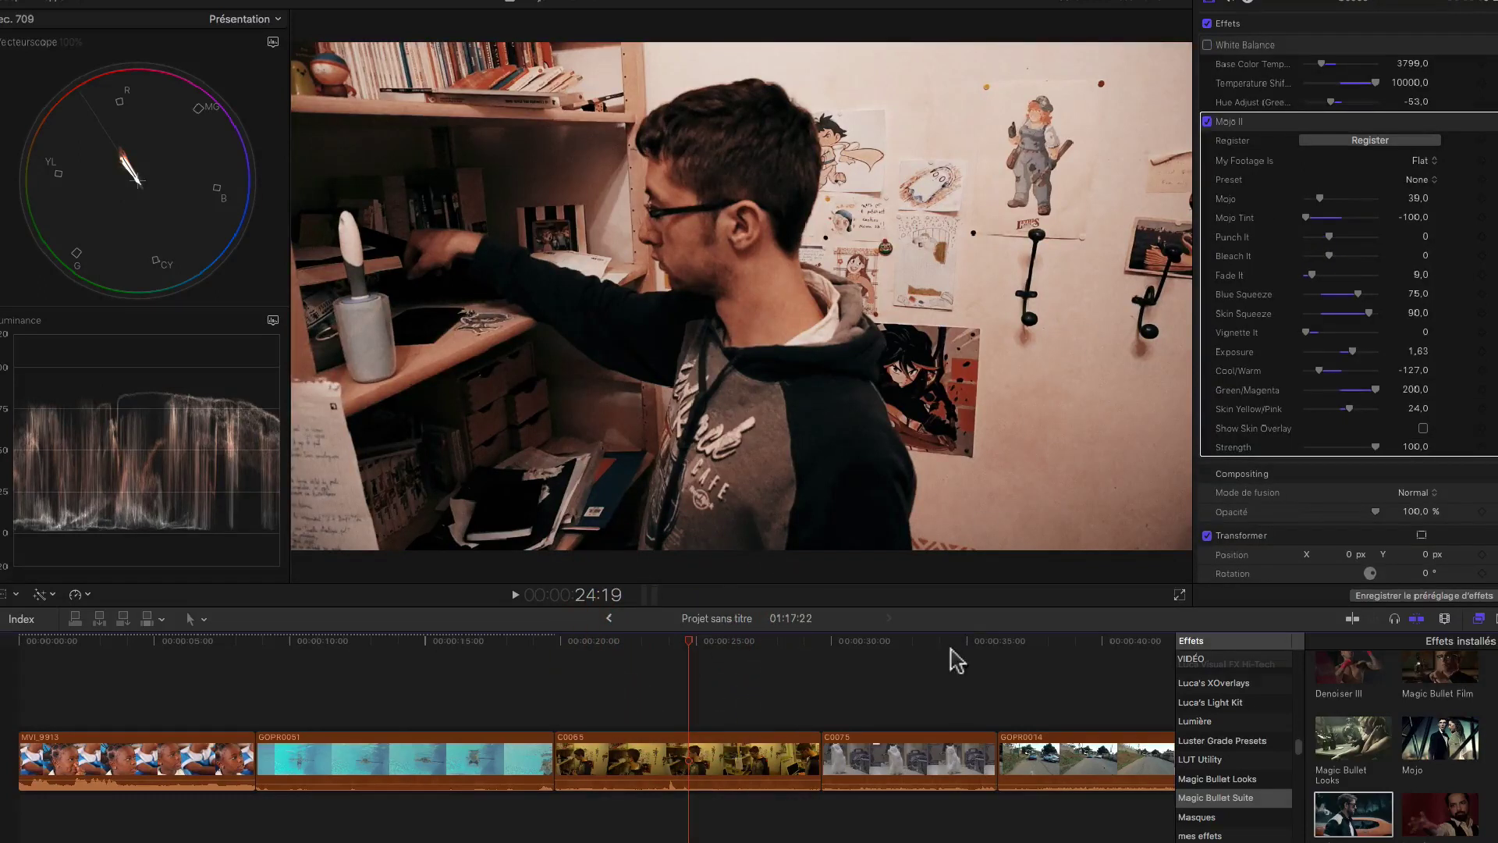
{"action": "left_click", "coordinate": [907, 643]}
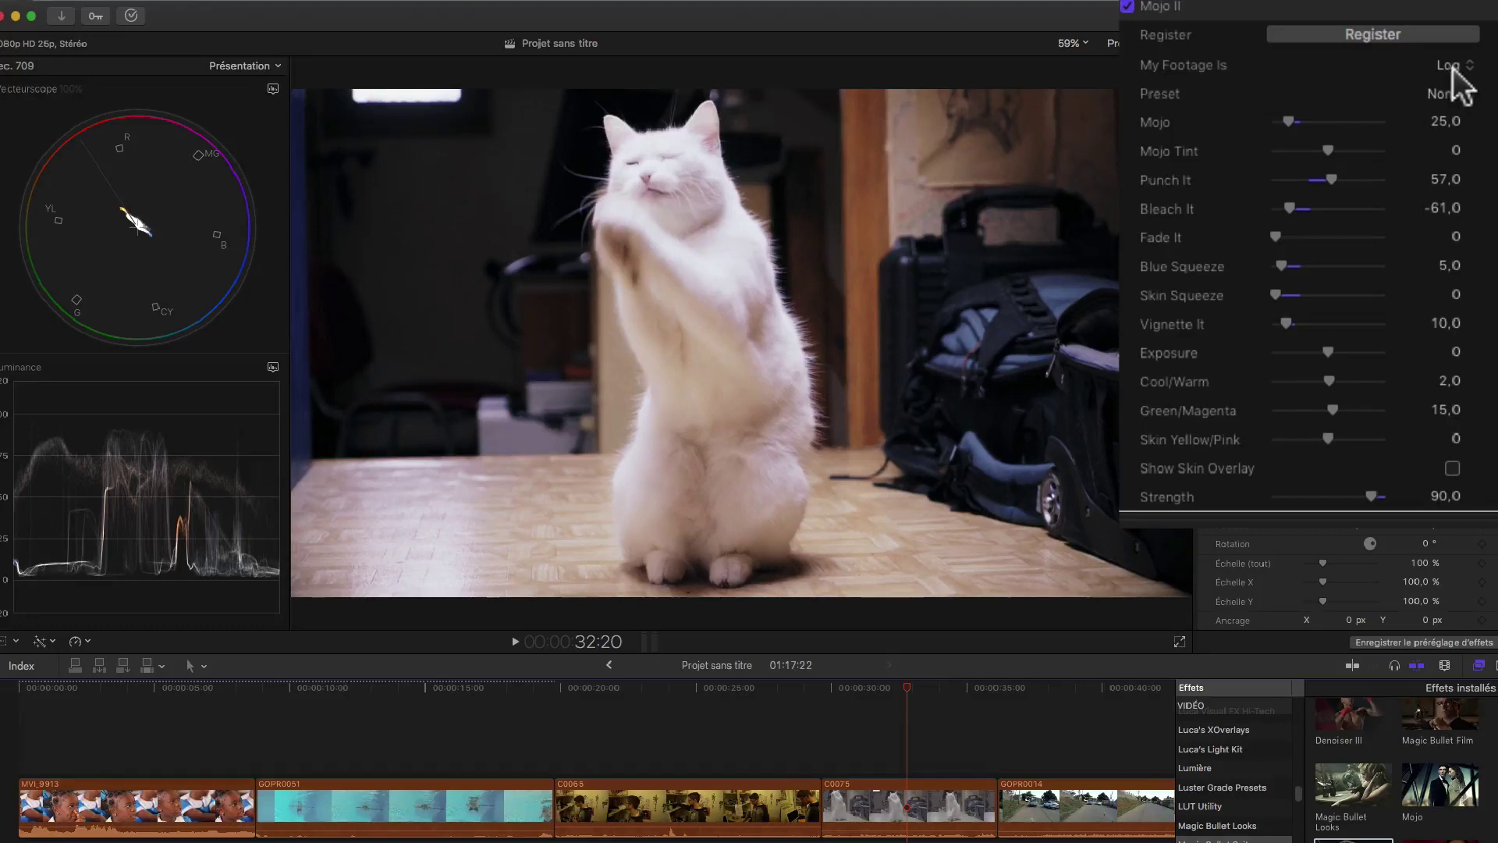
{"action": "left_click", "coordinate": [1127, 7]}
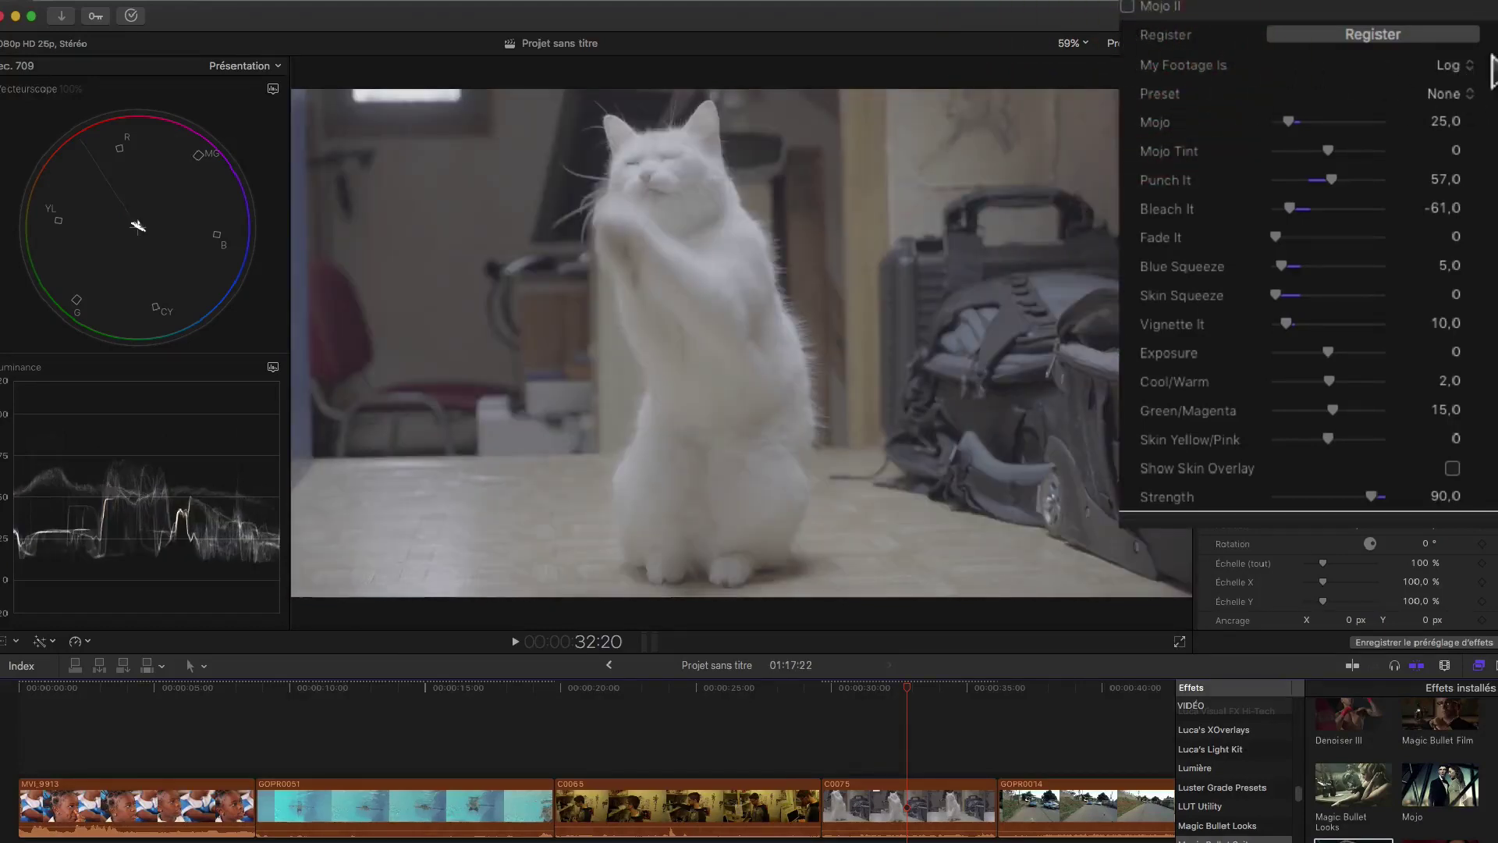
{"action": "left_click", "coordinate": [1128, 7]}
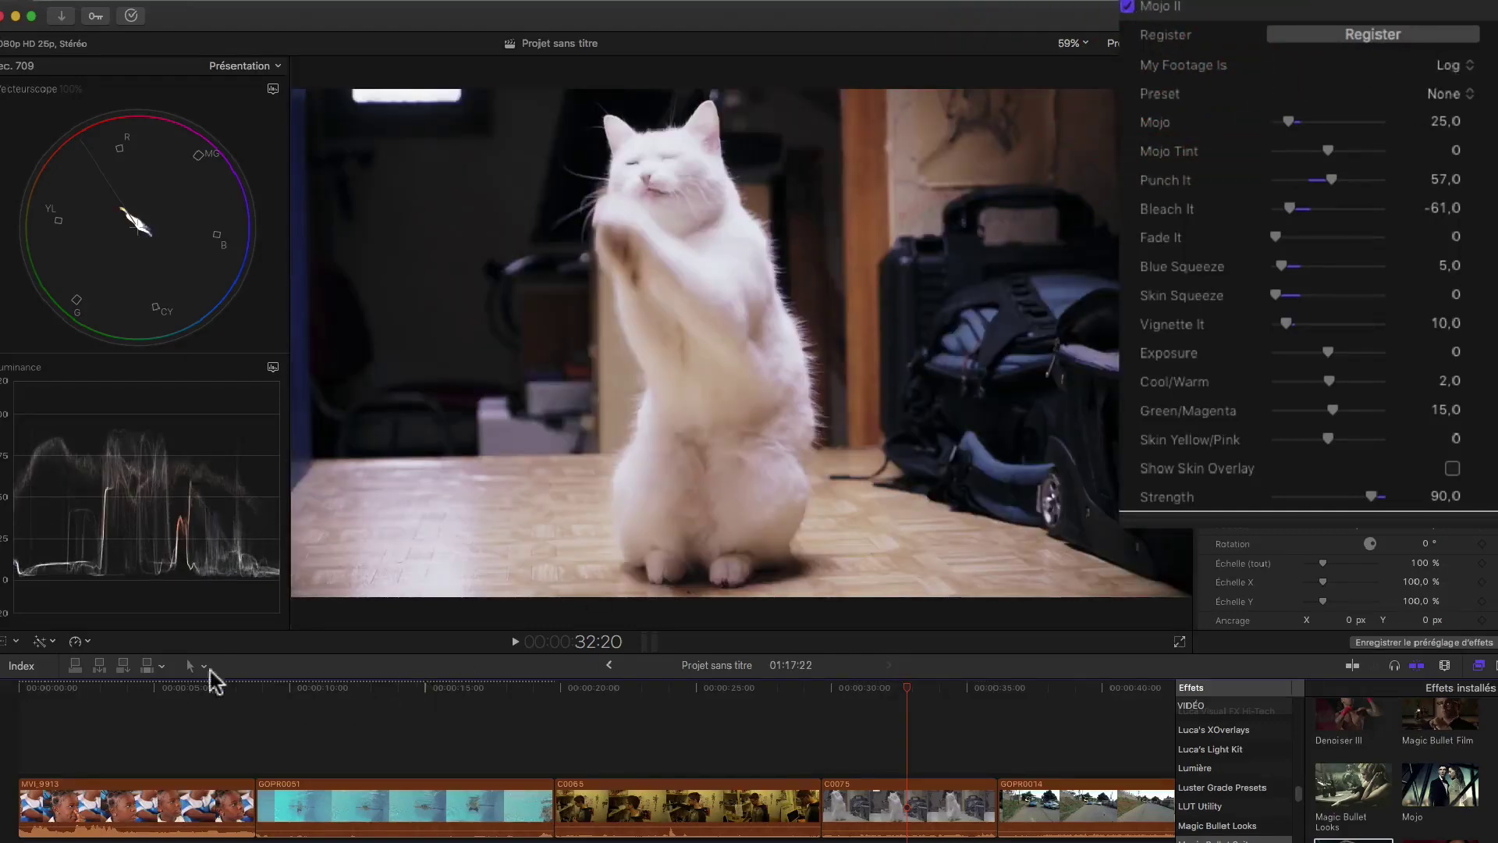
{"action": "left_click", "coordinate": [157, 687]}
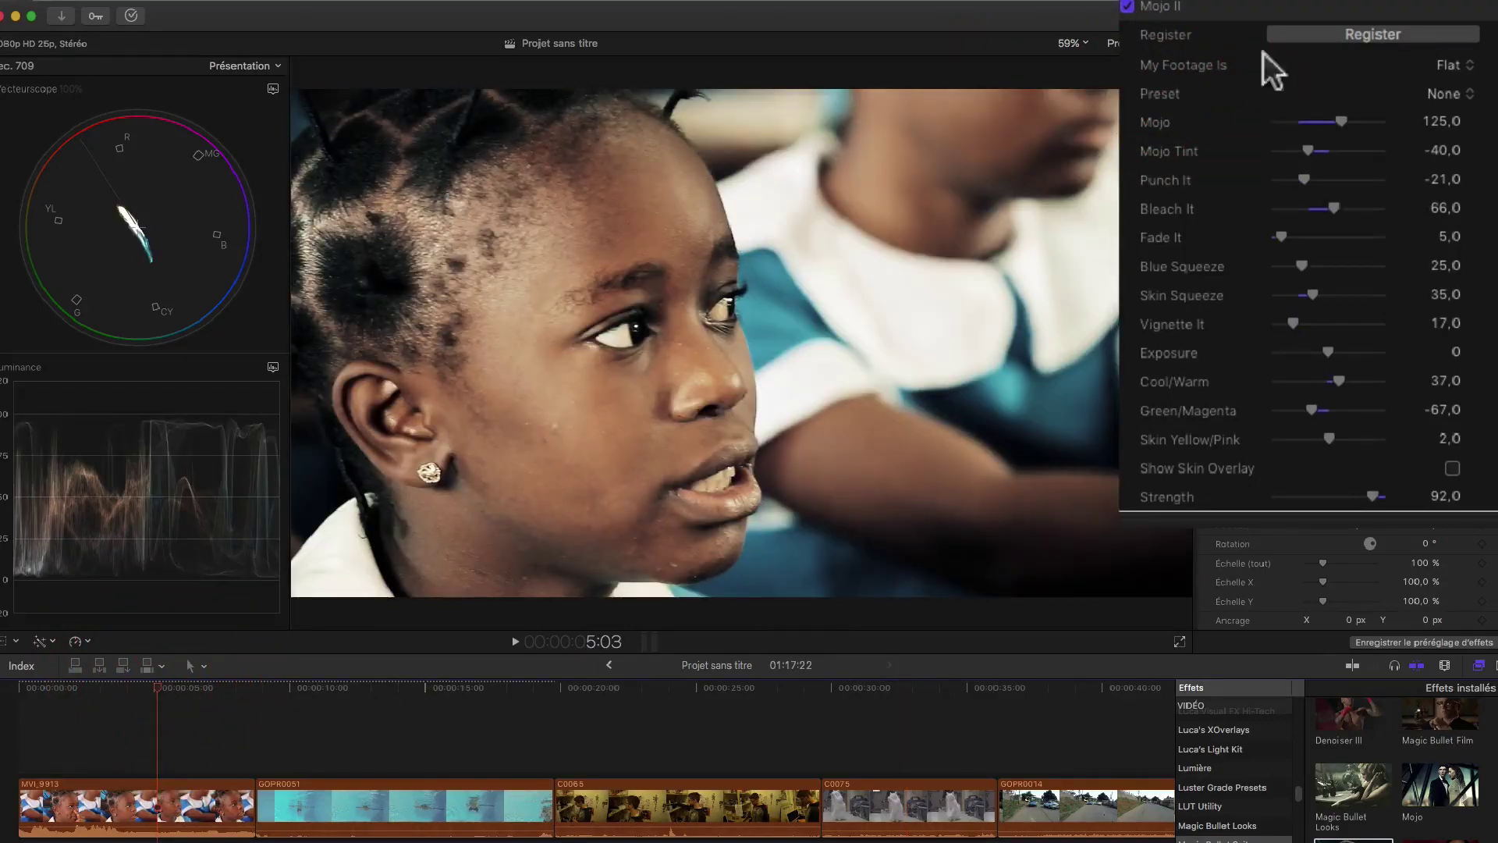
{"action": "left_click", "coordinate": [907, 689]}
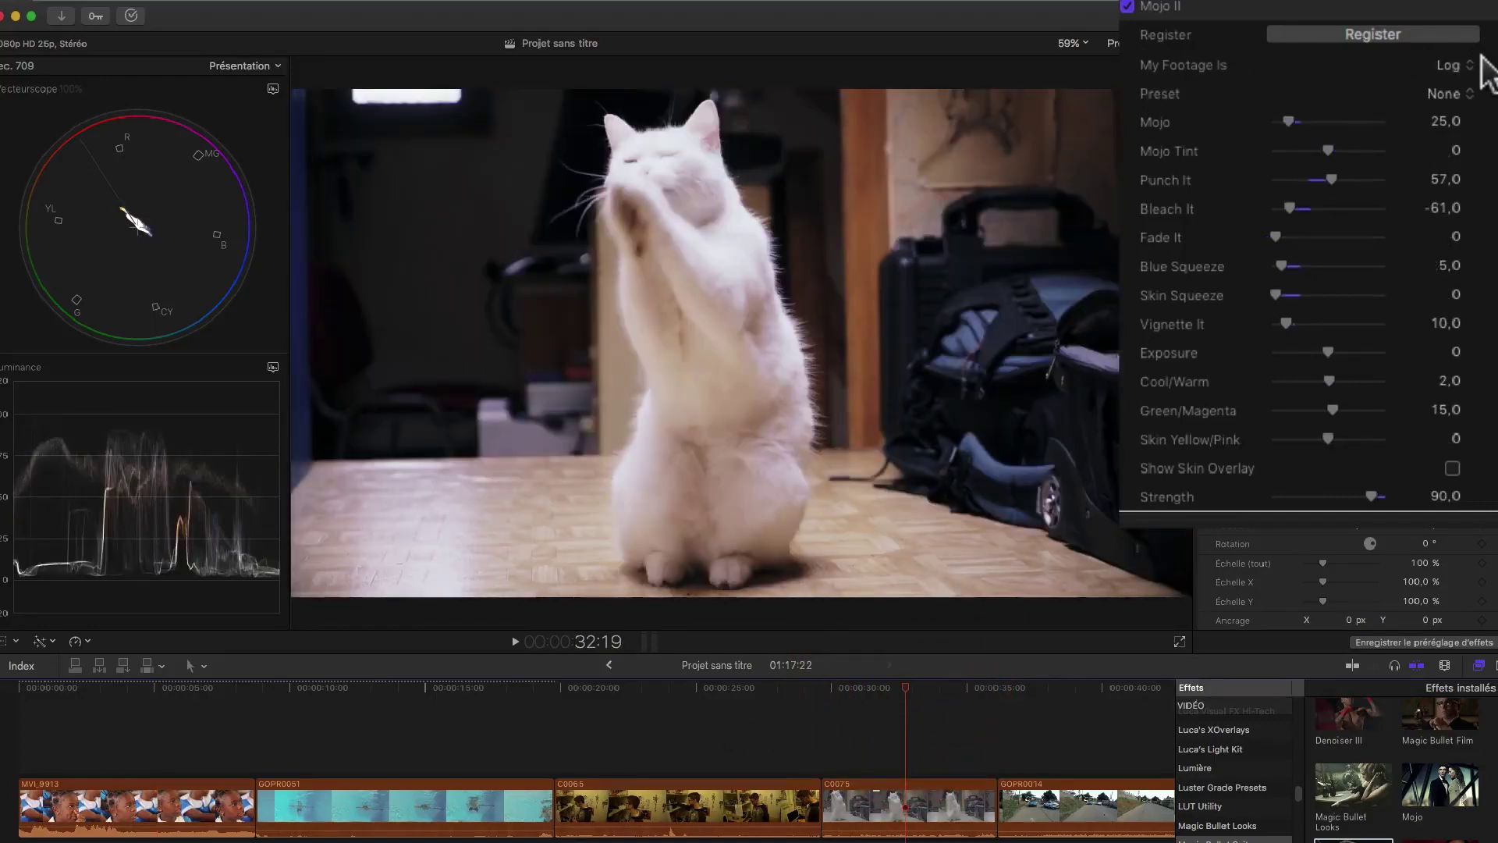
- Try the Flat footage type for Mojo II on the white cat clip and return it to Log
{"action": "left_click", "coordinate": [1463, 64]}
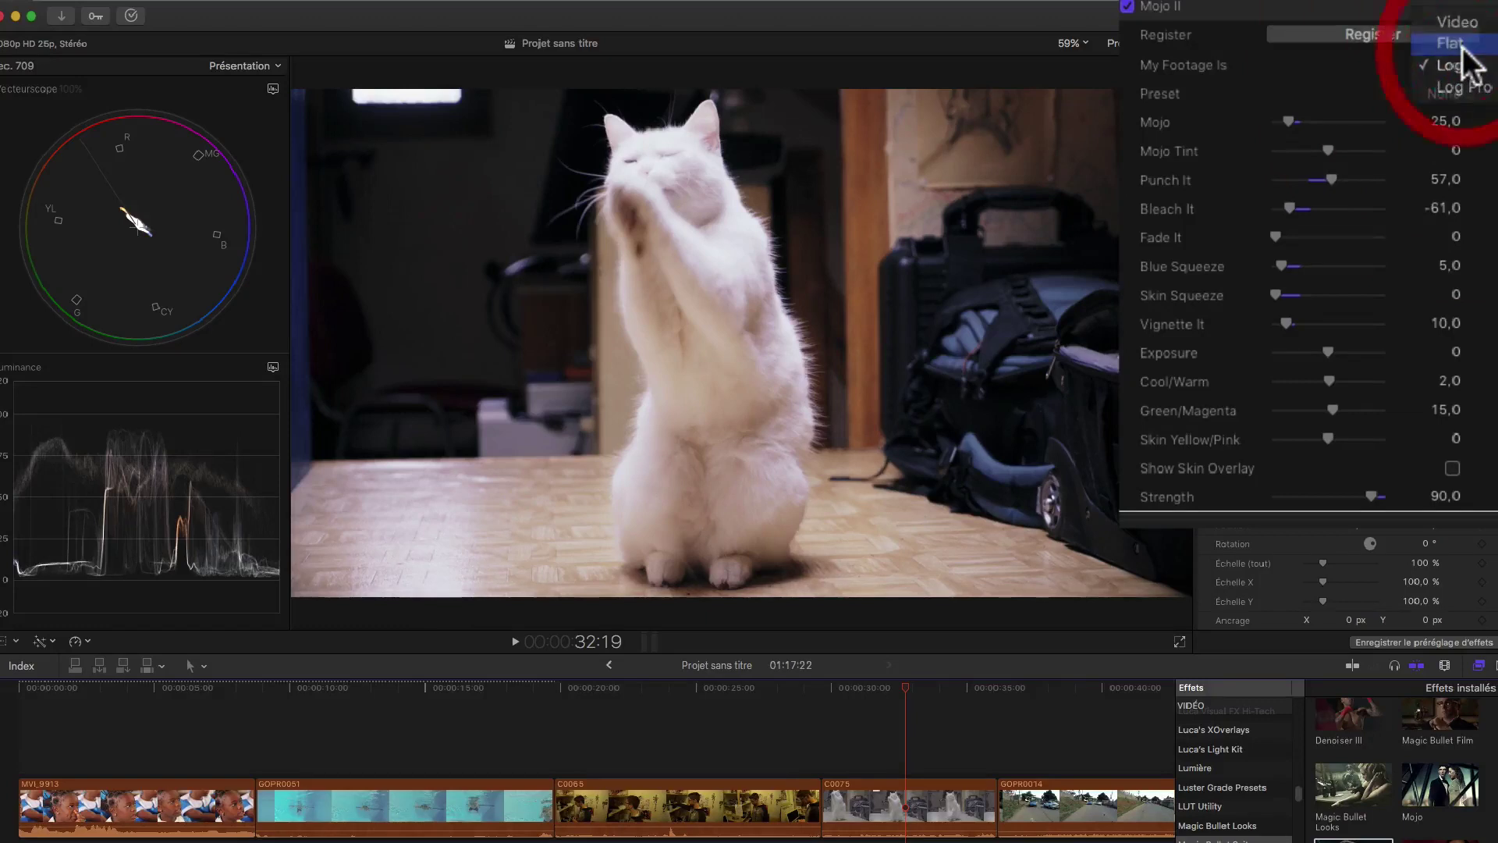
{"action": "left_click", "coordinate": [1452, 44]}
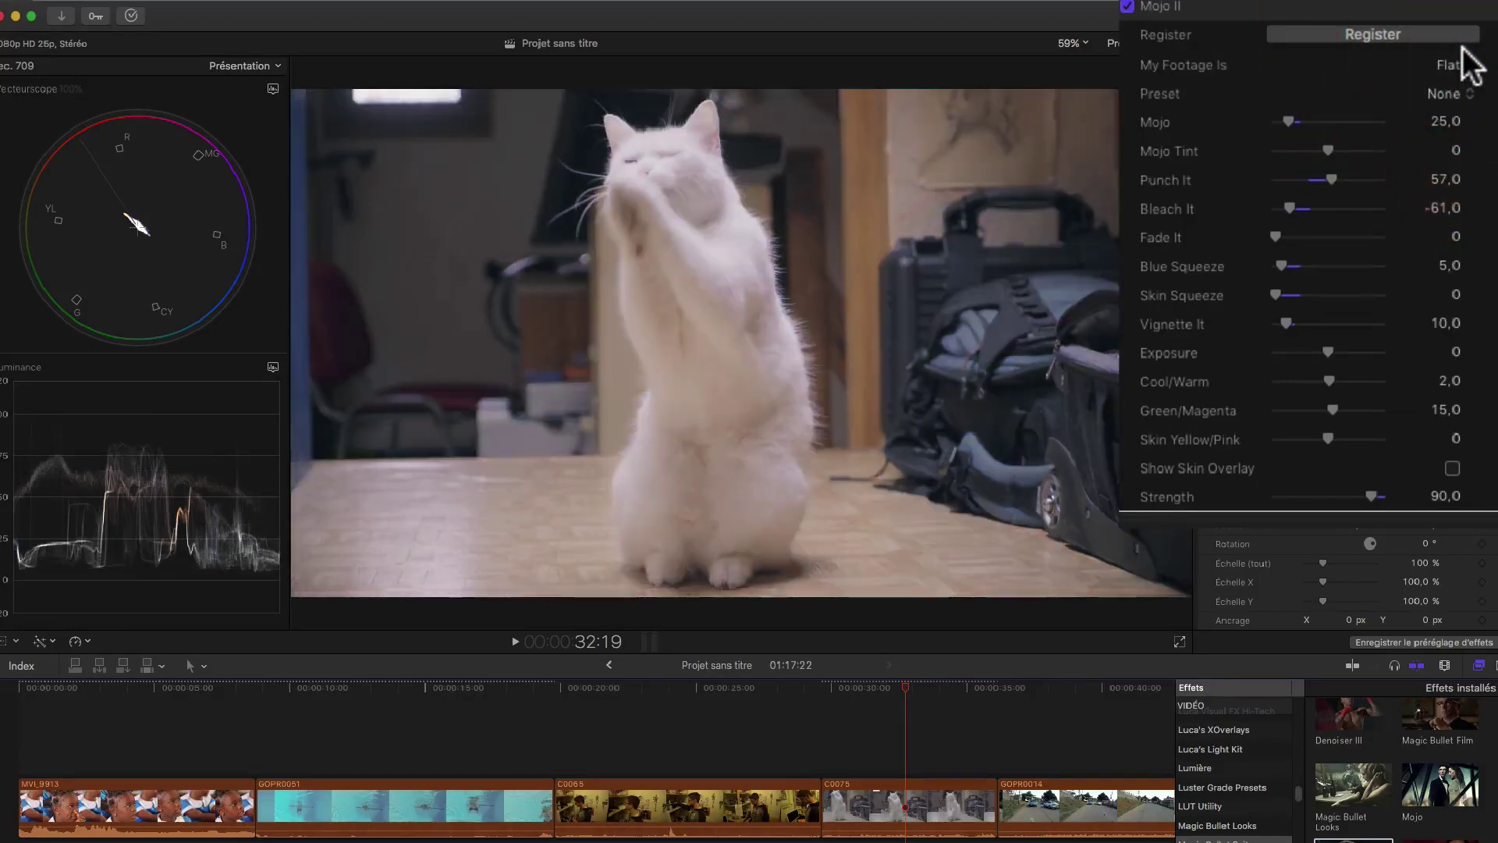
{"action": "left_click", "coordinate": [1453, 69]}
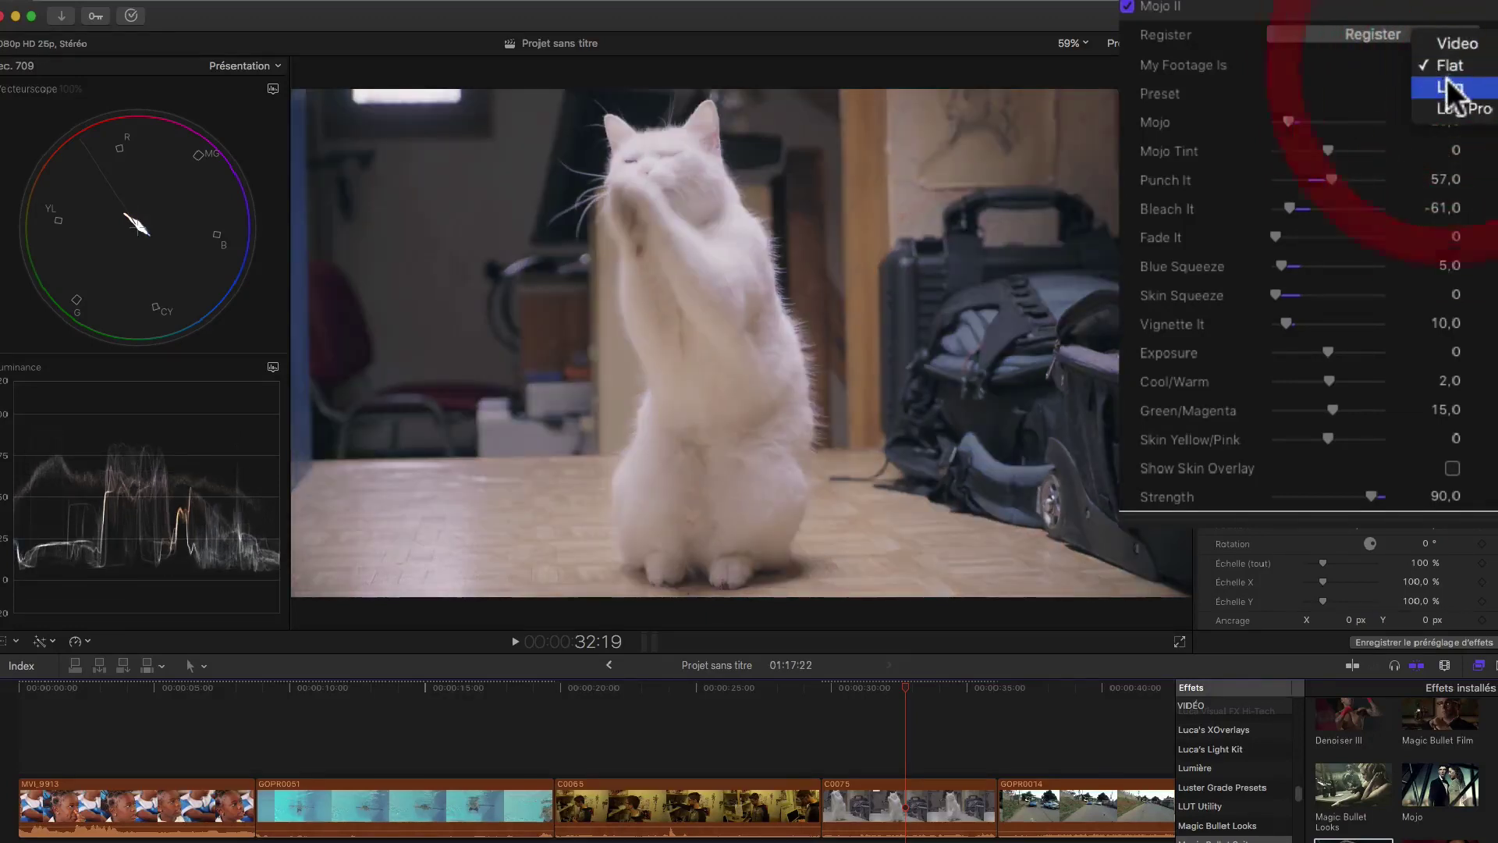
{"action": "left_click", "coordinate": [1451, 87]}
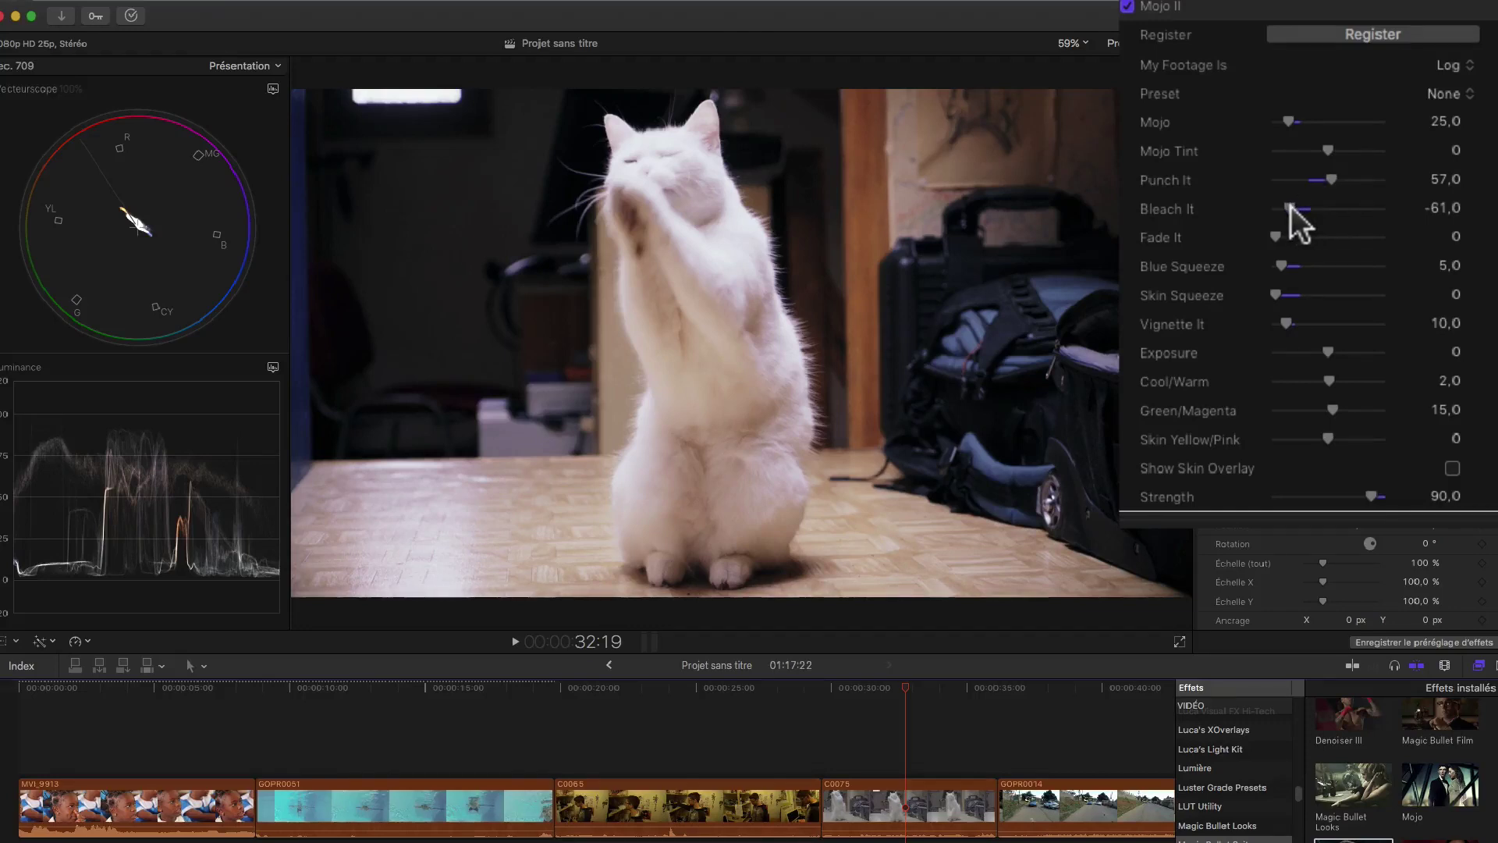
{"action": "left_click_drag", "start_coordinate": [1290, 208], "coordinate": [1291, 210]}
{"action": "left_click", "coordinate": [1291, 207]}
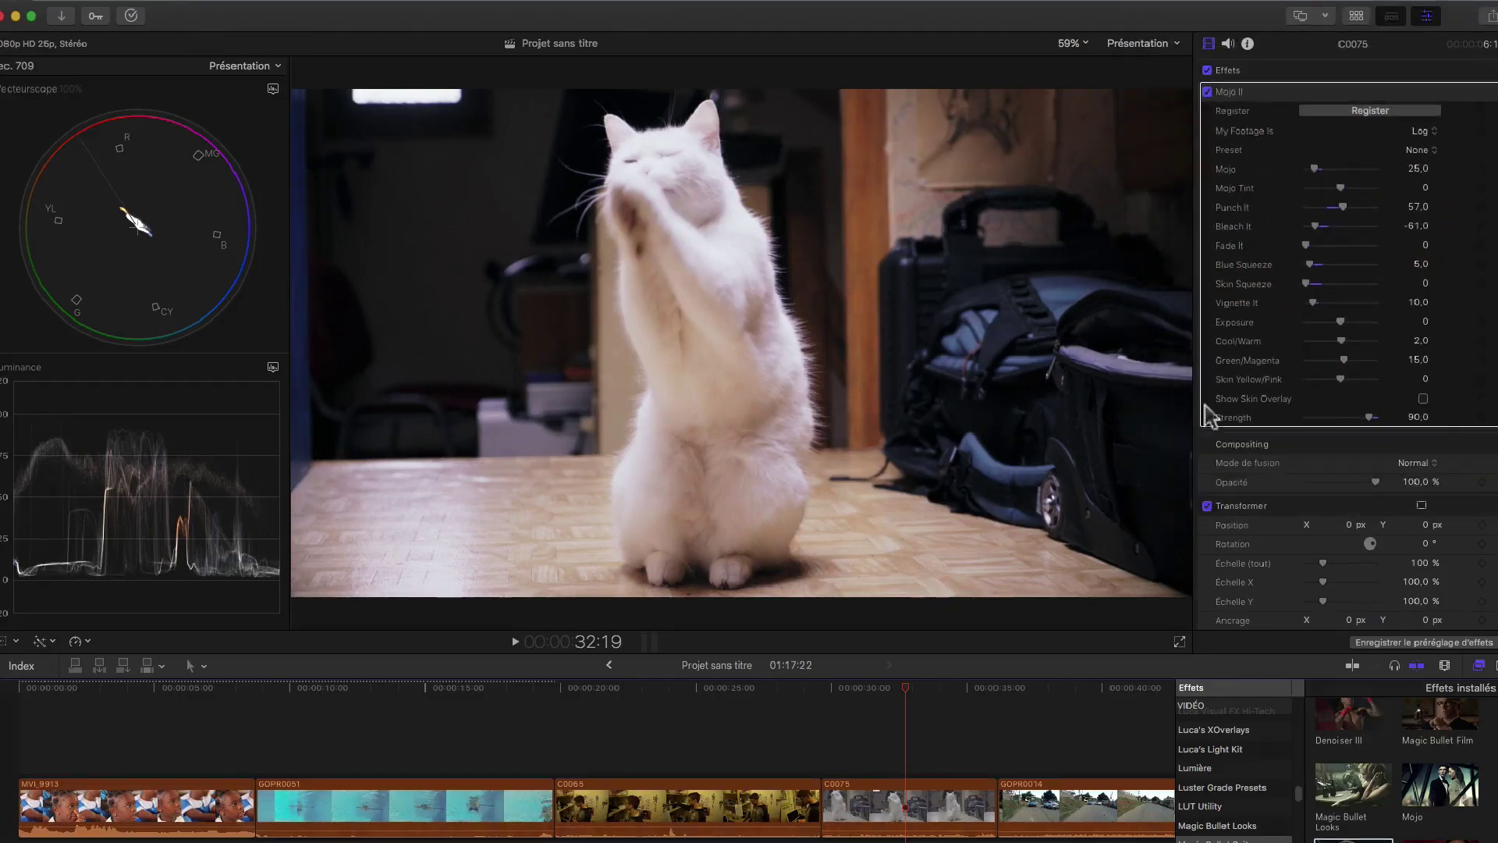
- Move to the road clip with the cars, compare it with Mojo II off and on, and play it from its start
{"action": "left_click", "coordinate": [1066, 694]}
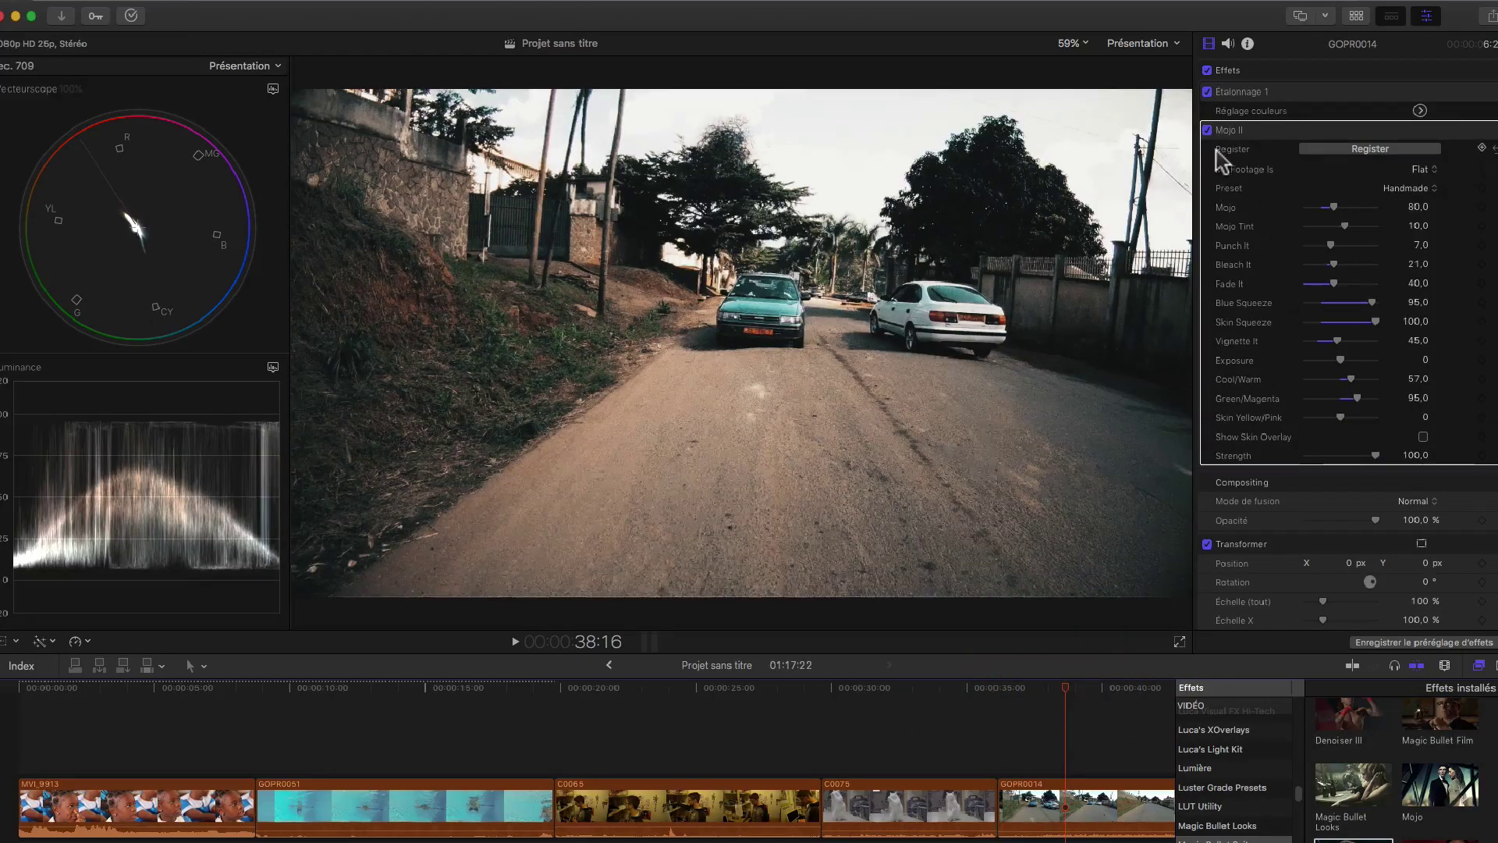
{"action": "left_click", "coordinate": [1208, 131]}
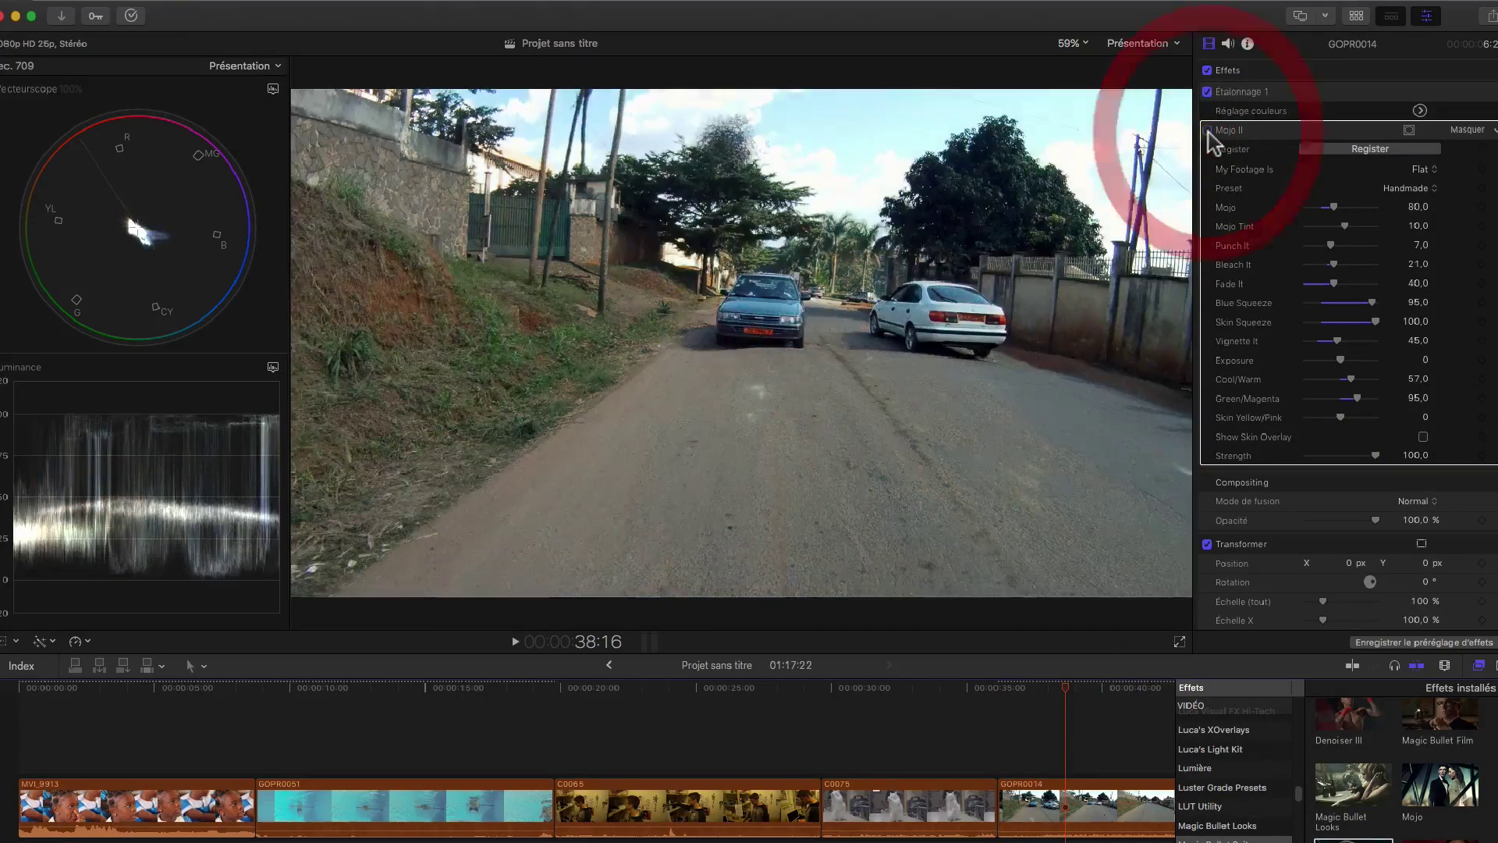
{"action": "left_click", "coordinate": [1208, 131]}
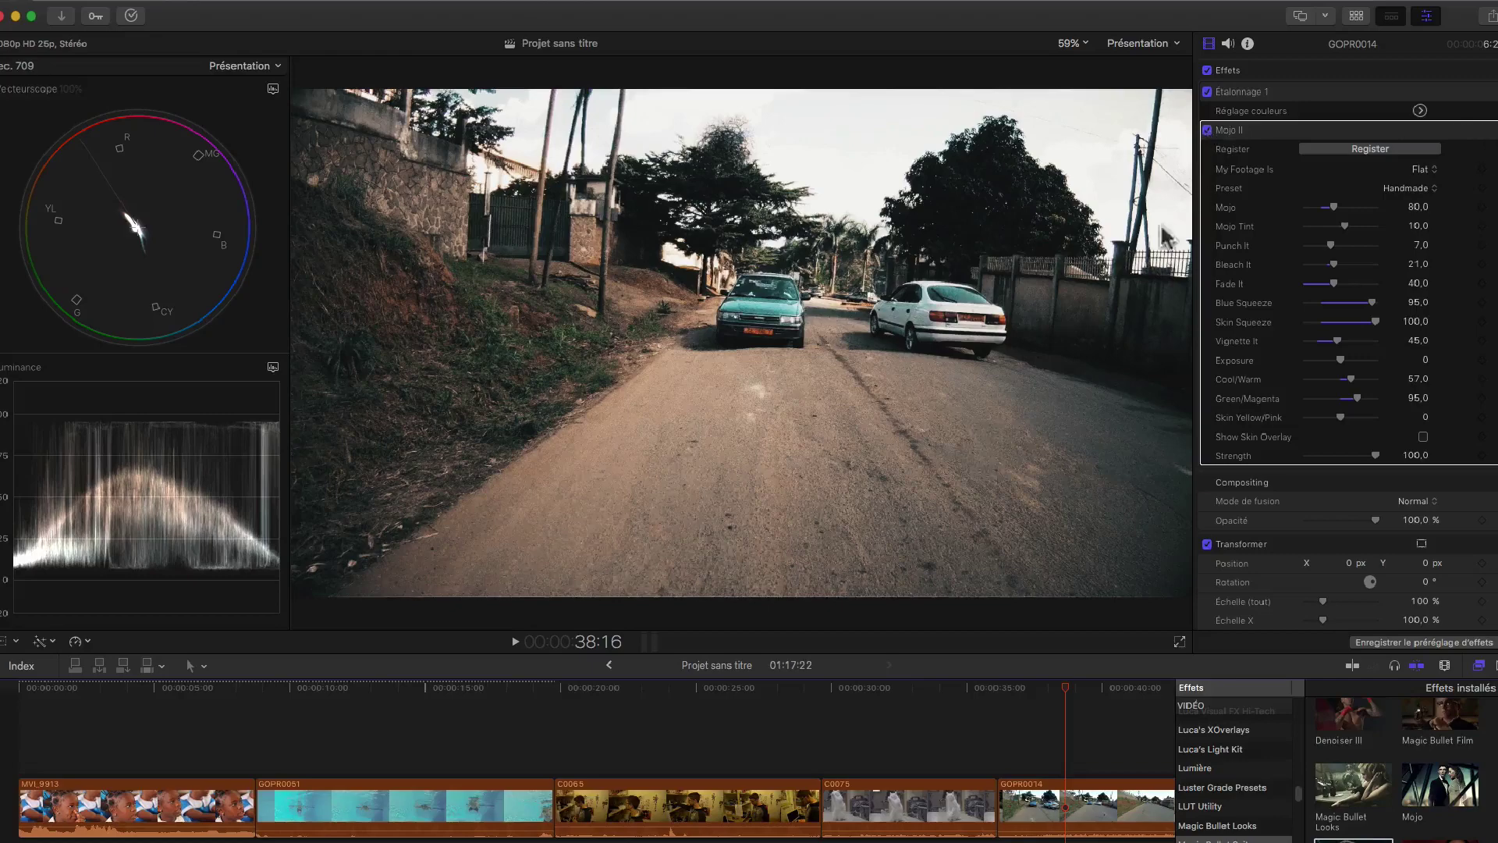
{"action": "left_click", "coordinate": [999, 689]}
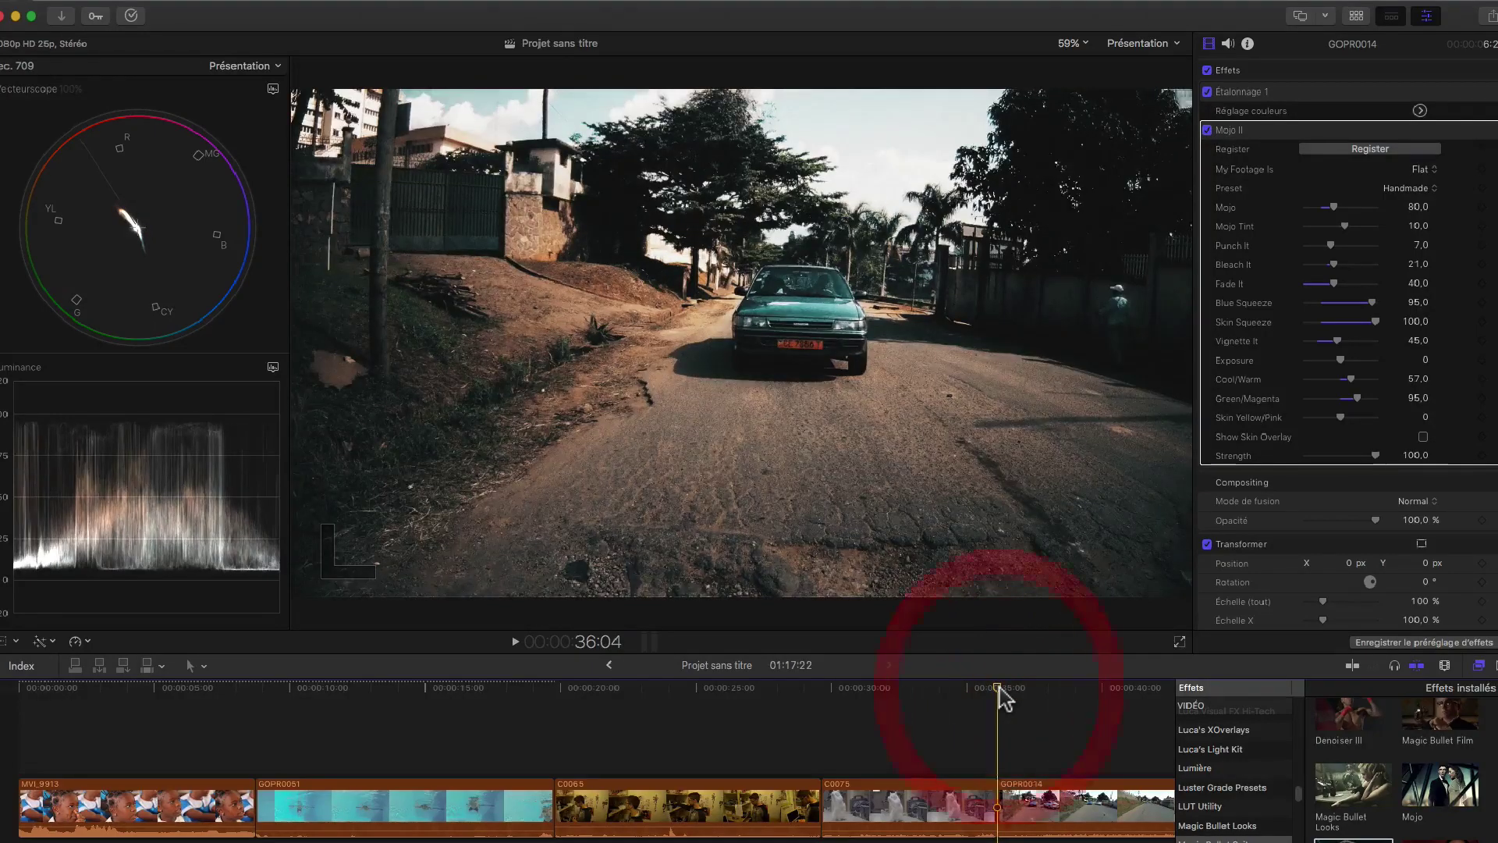
{"action": "key", "text": "space"}
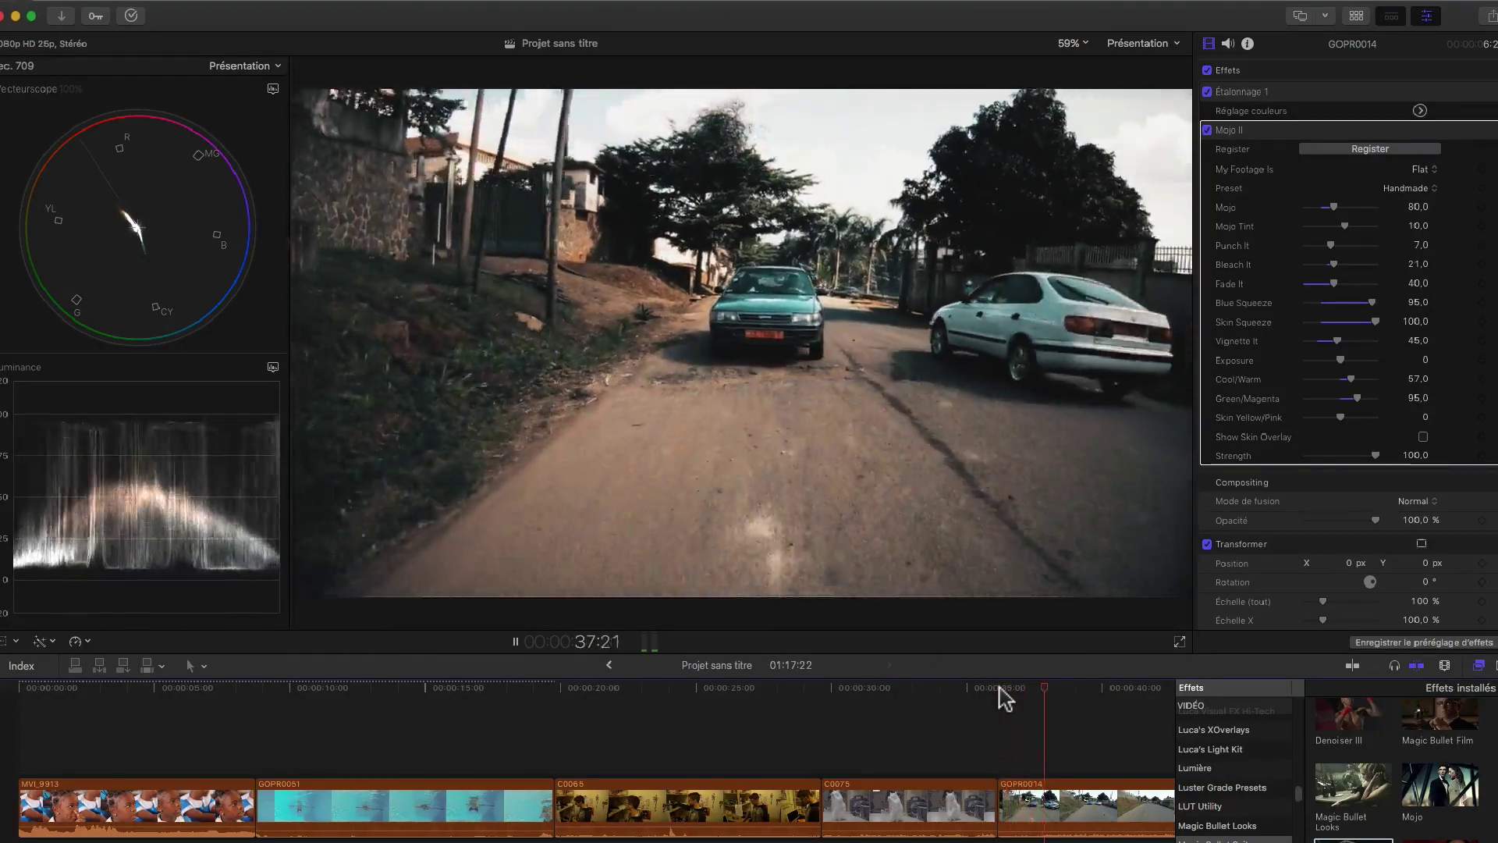
{"action": "key", "text": "space"}
- Play the starry night clip nuit2 and compare its image with the Mojo II effect off and on
{"action": "scroll", "coordinate": [737, 702], "scroll_direction": "right", "scroll_amount": 10}
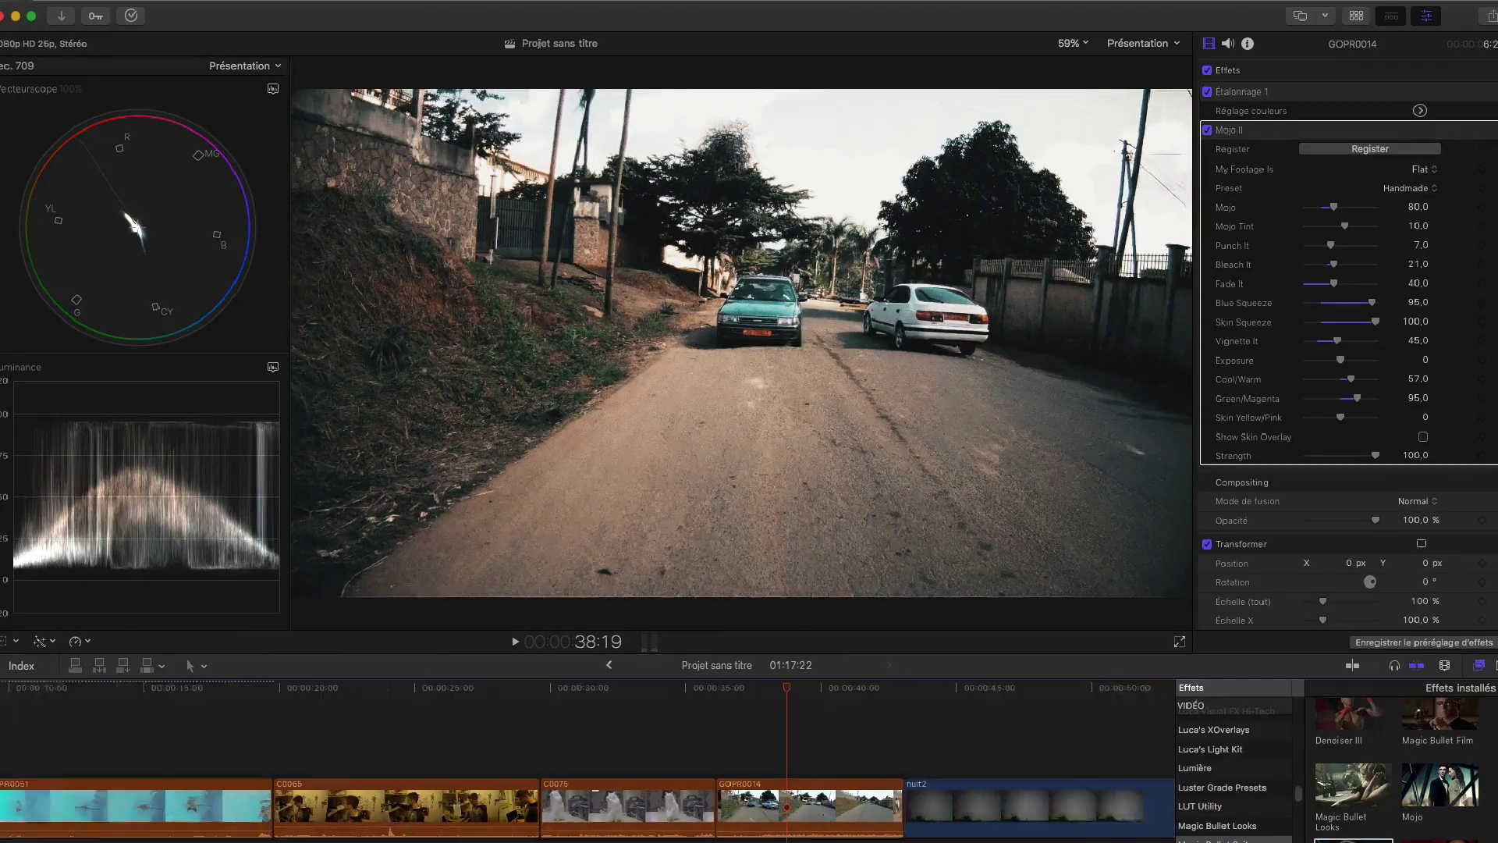
{"action": "left_click", "coordinate": [741, 690]}
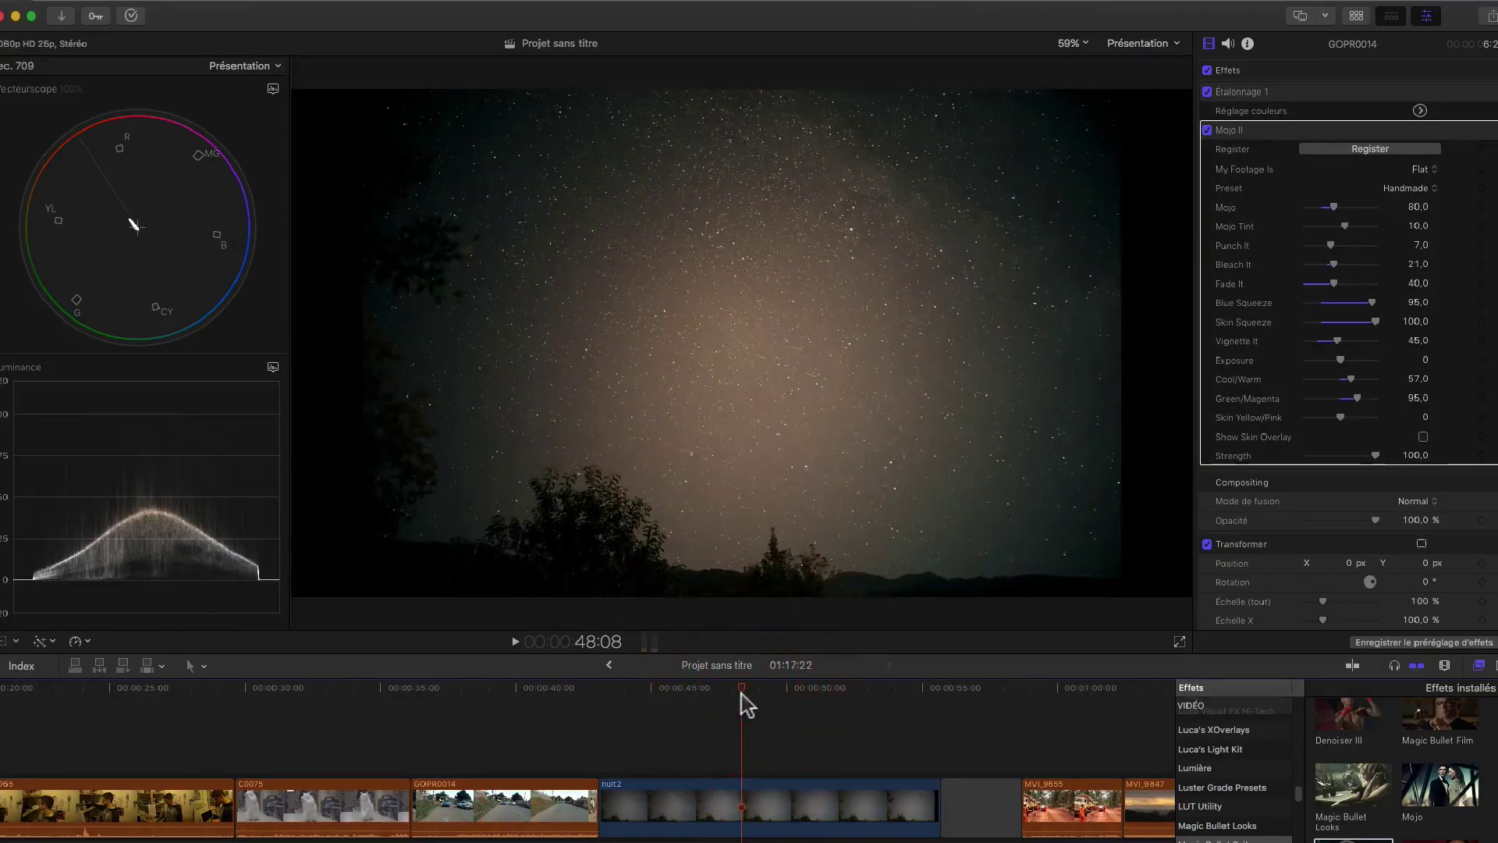
{"action": "left_click", "coordinate": [654, 690]}
{"action": "key", "text": "space"}
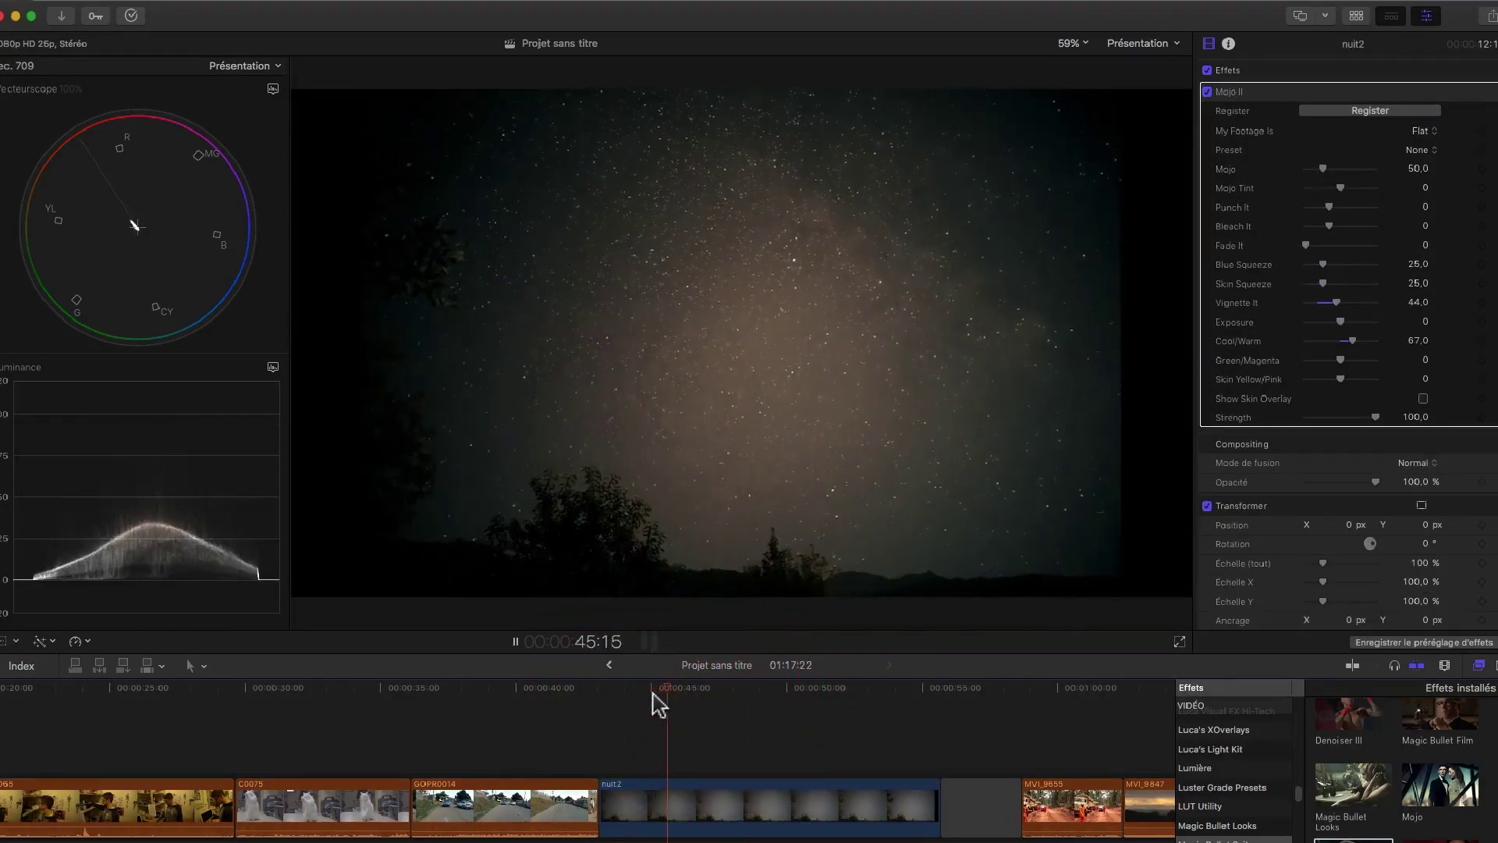
{"action": "left_click", "coordinate": [1208, 92]}
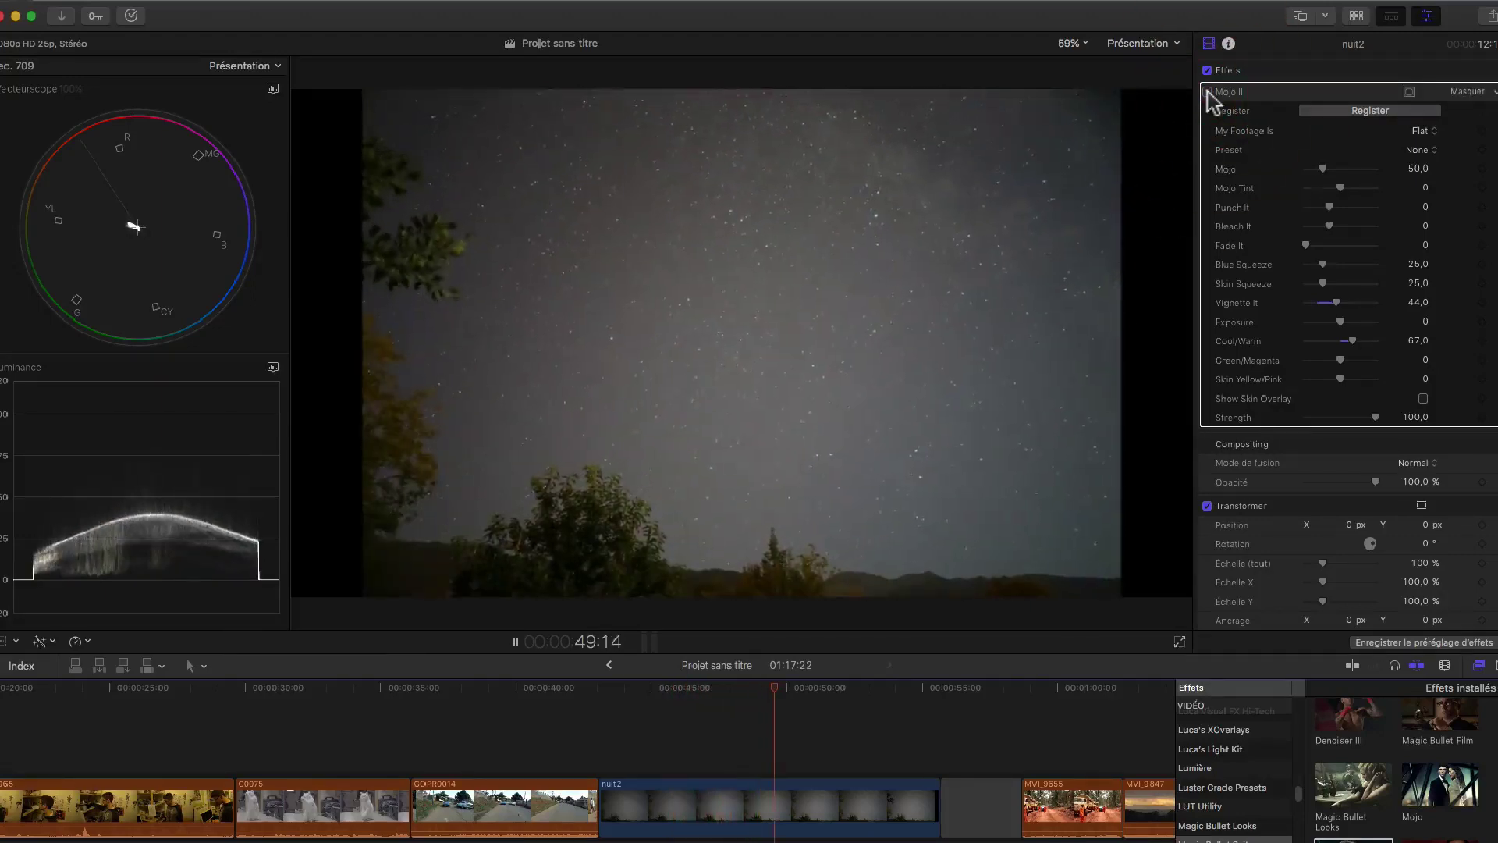
{"action": "left_click", "coordinate": [1207, 92]}
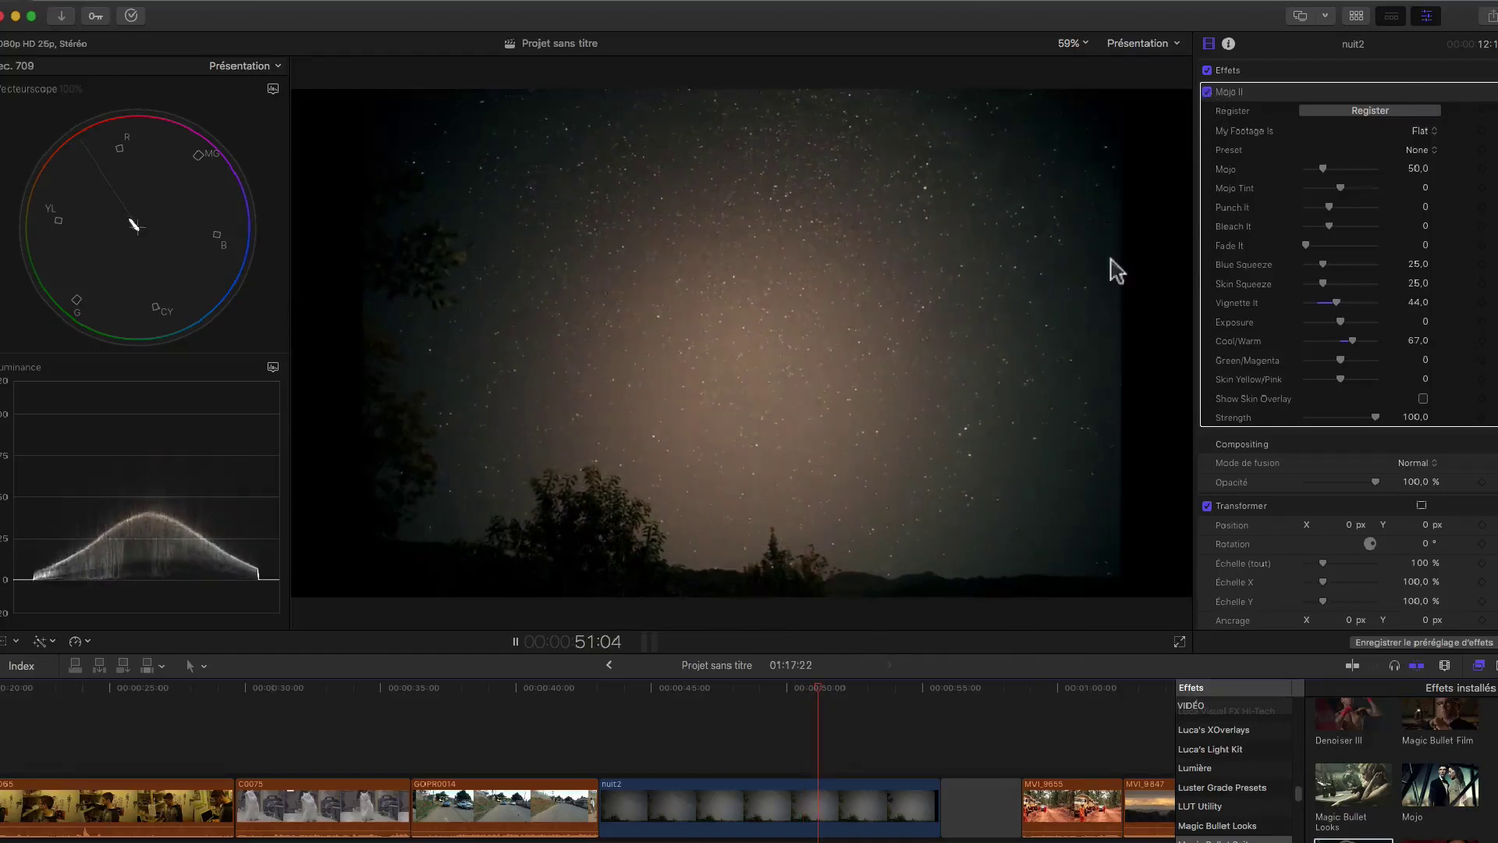